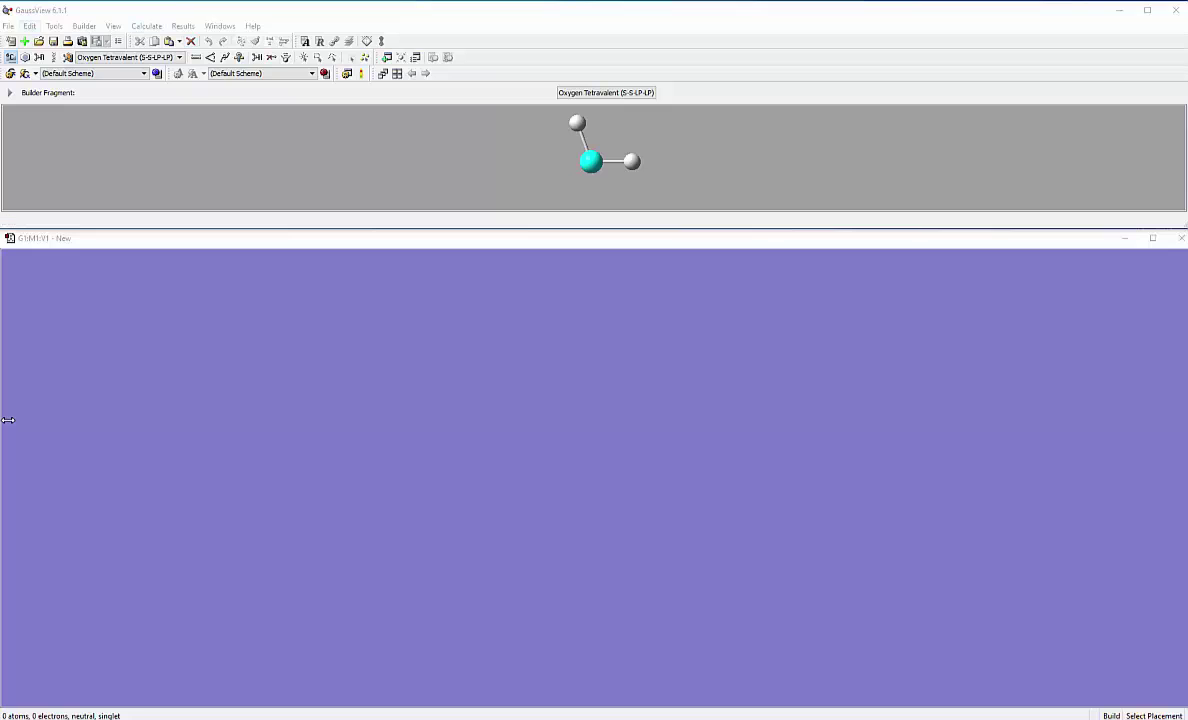
- Bring up the file-opening dialog and select ph1oh1a.log, ph1oh1b.log, ph1oh2a.log and ph1oh2b.log in the 1ben3pyrrolidinol folder
{"action": "key", "text": "alt"}
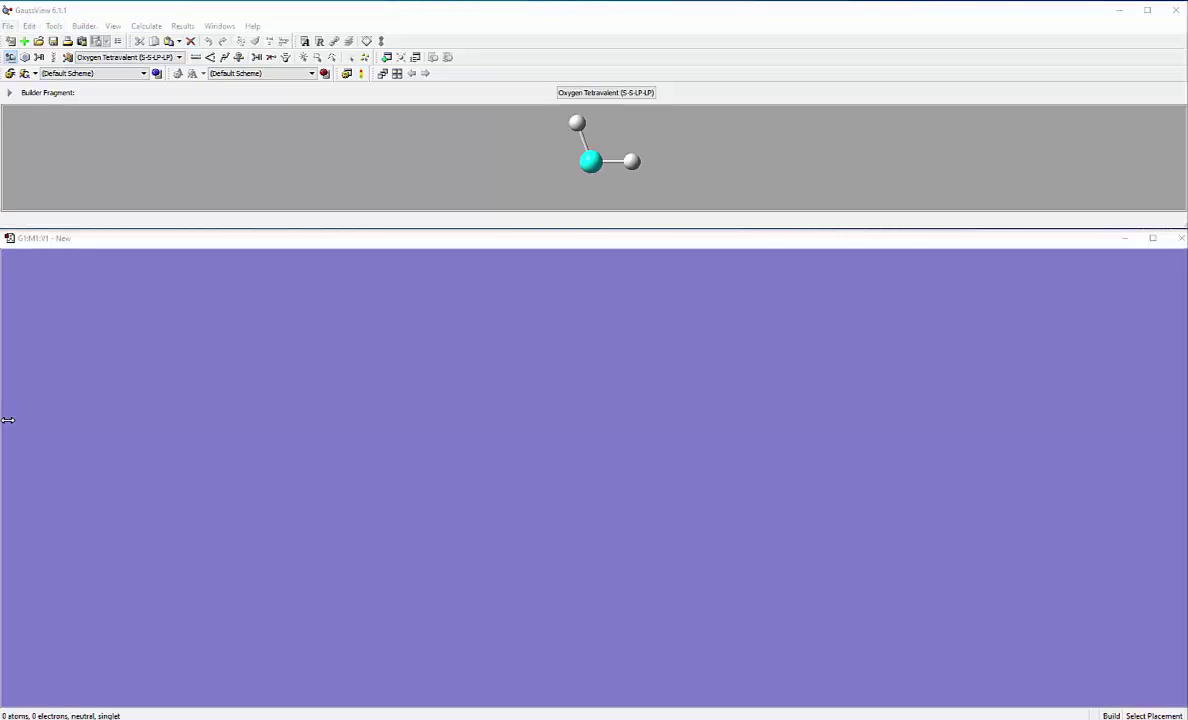
{"action": "key", "text": "Down"}
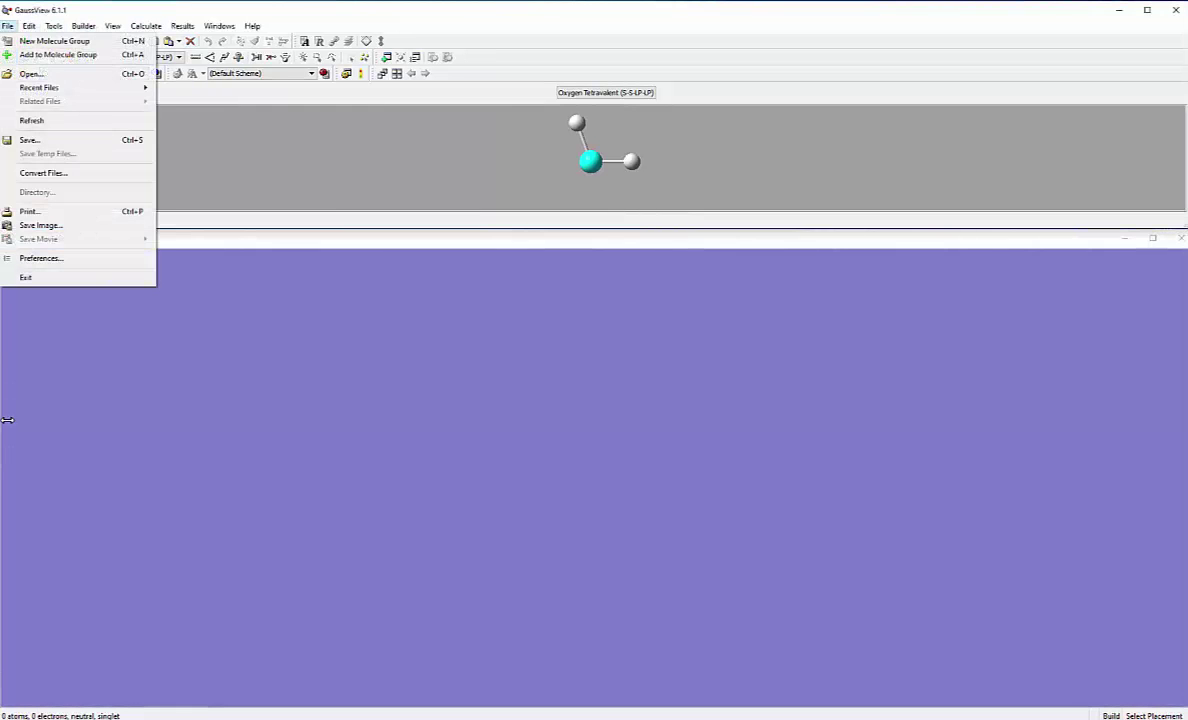
{"action": "key", "text": "Down"}
{"action": "key", "text": "Down"}
{"action": "key", "text": "Down"}
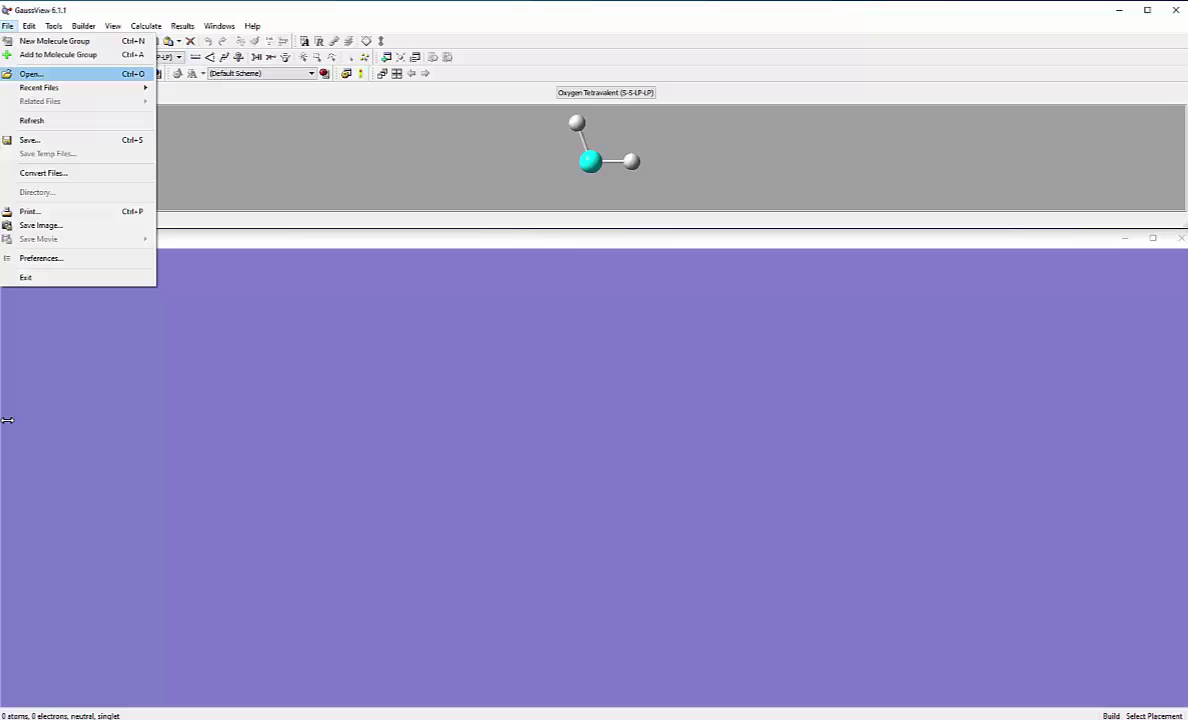
{"action": "key", "text": "Return"}
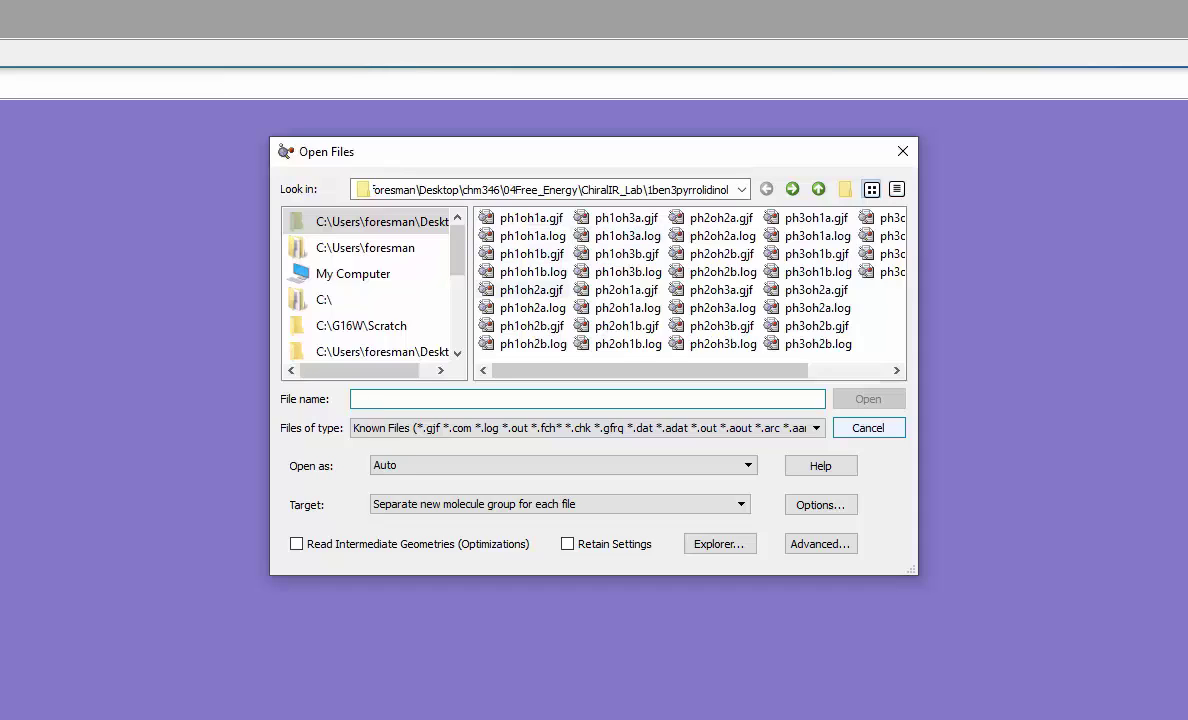
{"action": "left_click", "coordinate": [533, 235]}
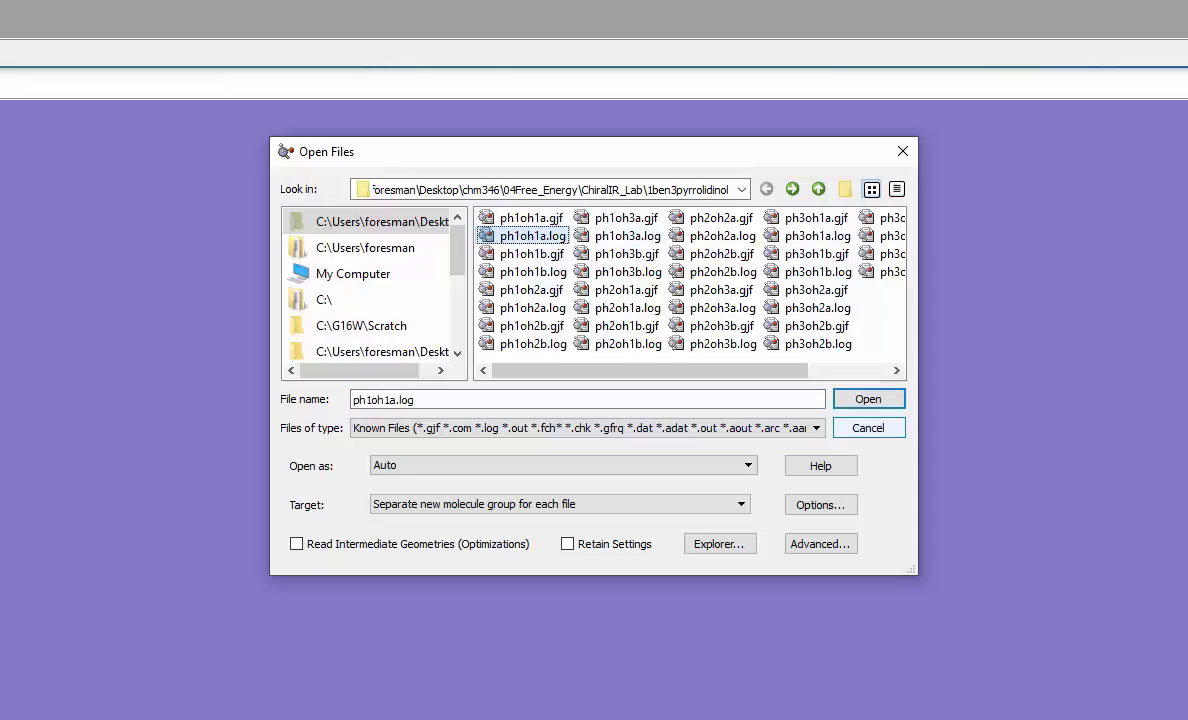
{"action": "left_click", "coordinate": [533, 272], "text": "ctrl"}
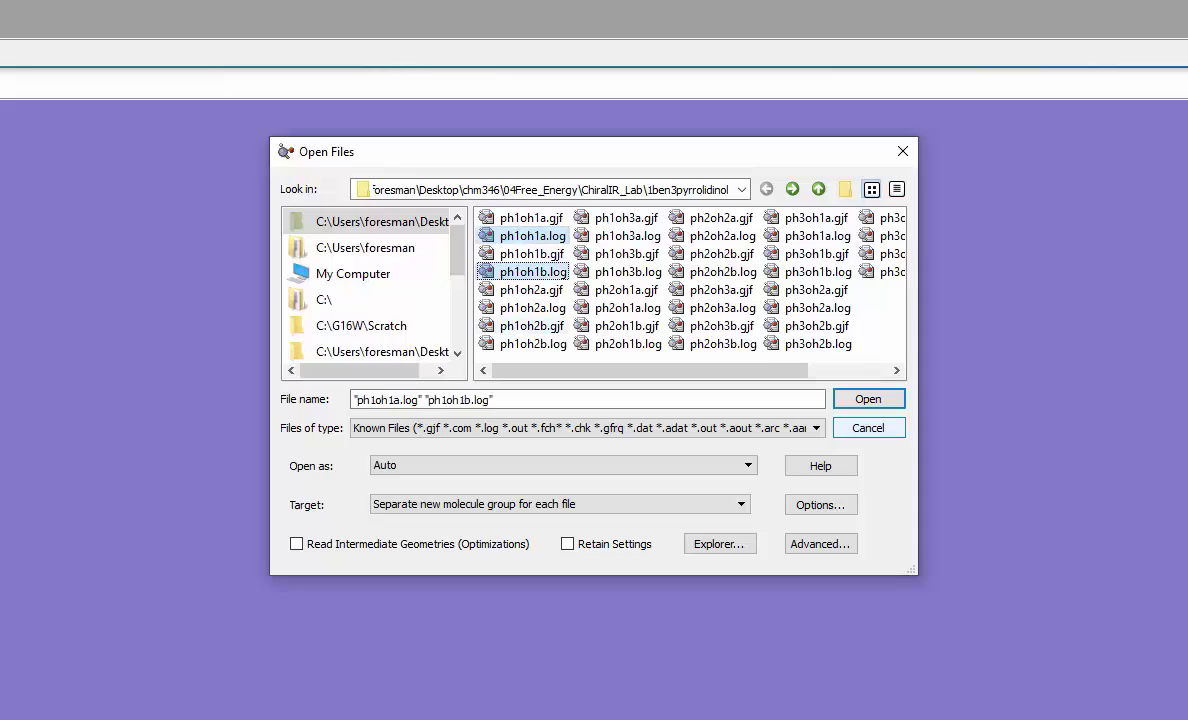
{"action": "left_click", "coordinate": [533, 308], "text": "ctrl"}
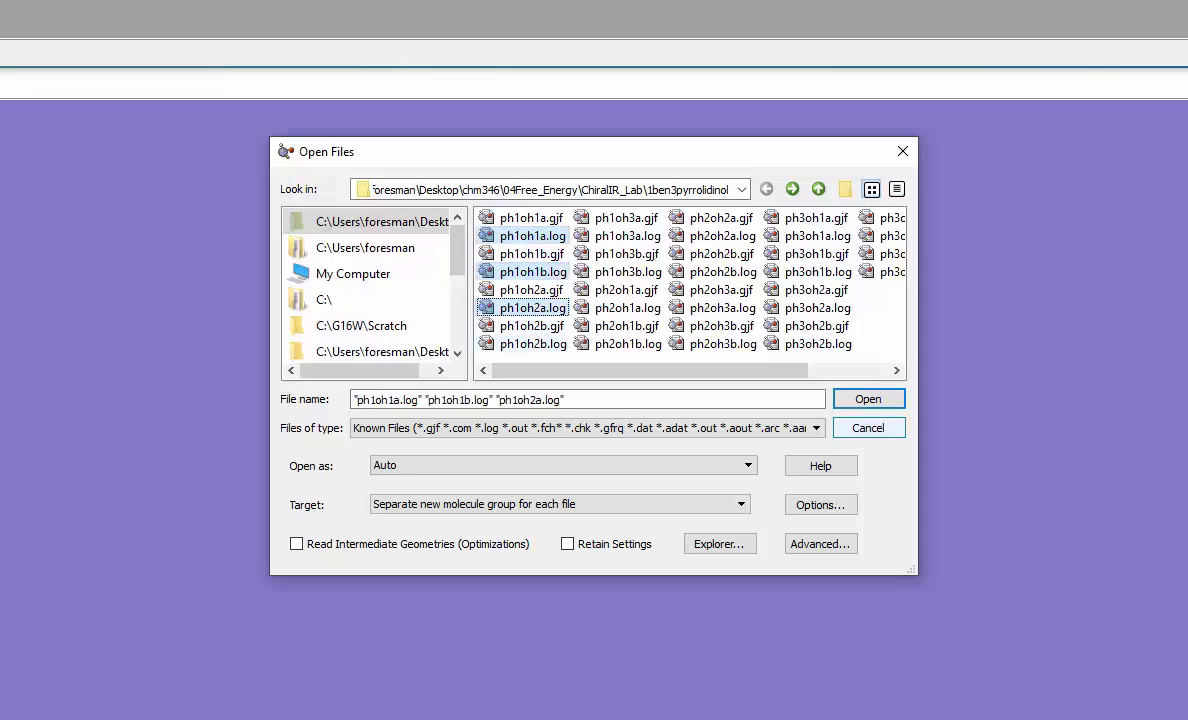
{"action": "left_click", "coordinate": [533, 344], "text": "ctrl"}
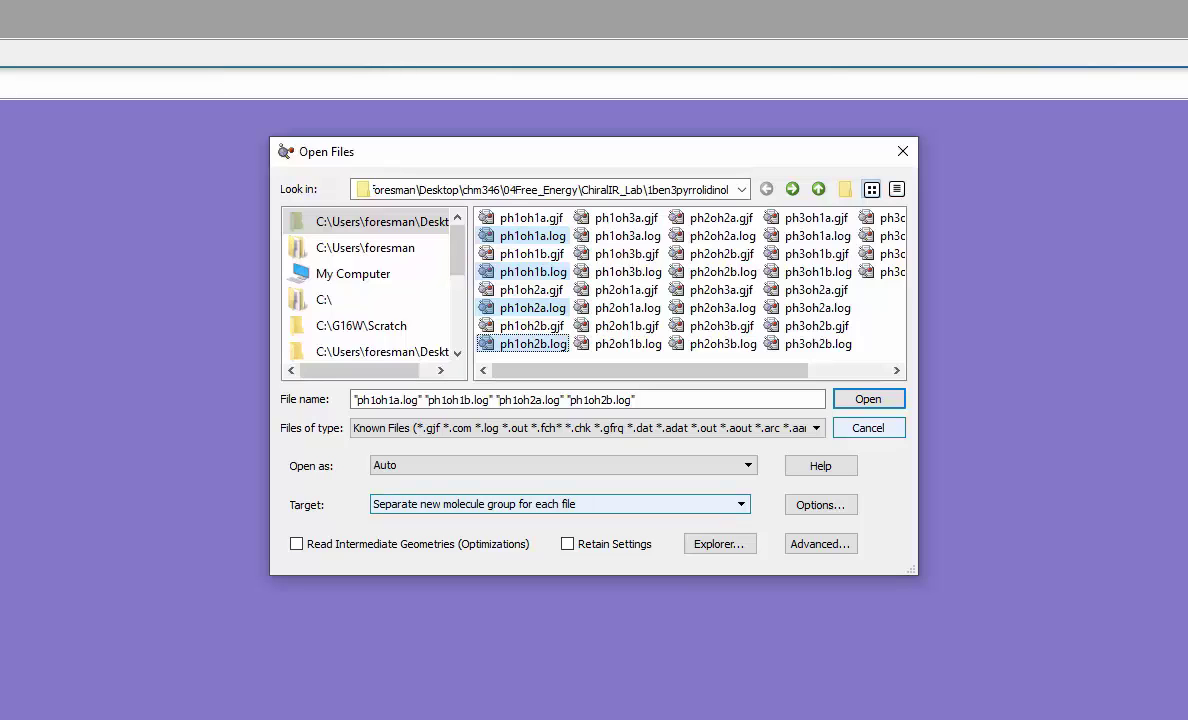
- Set the target to a single new molecule group for all files and open the four ph1oh log files together
{"action": "left_click", "coordinate": [560, 504]}
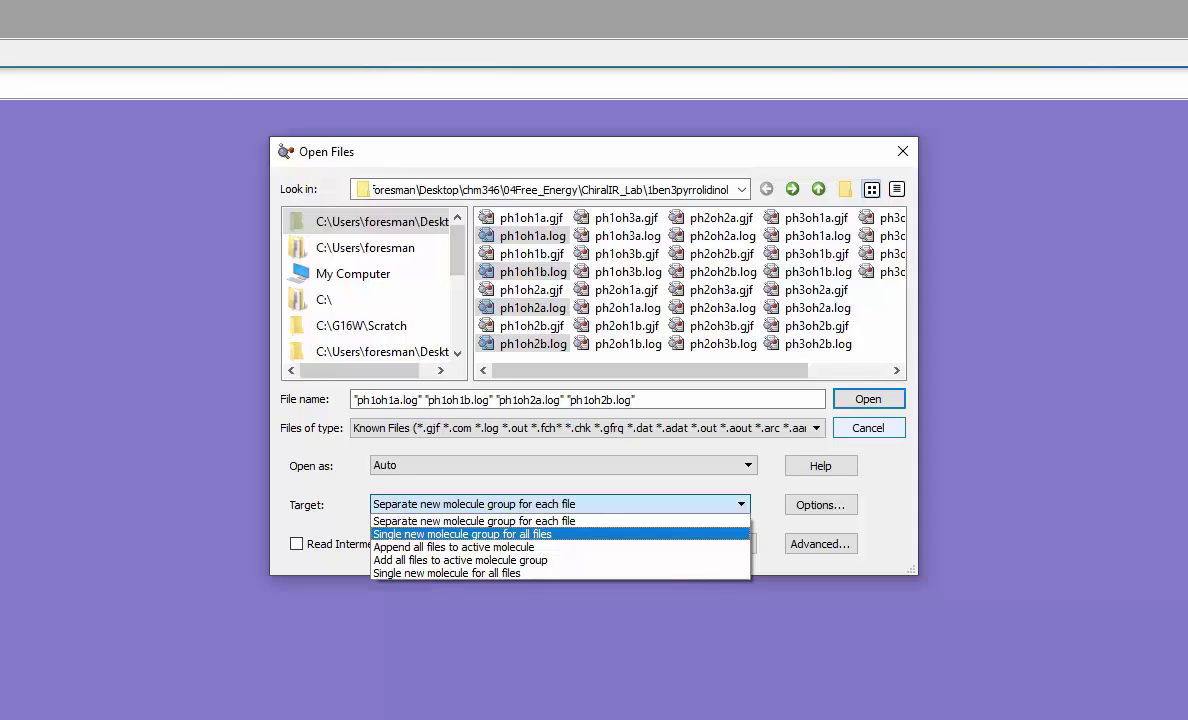
{"action": "left_click", "coordinate": [461, 534]}
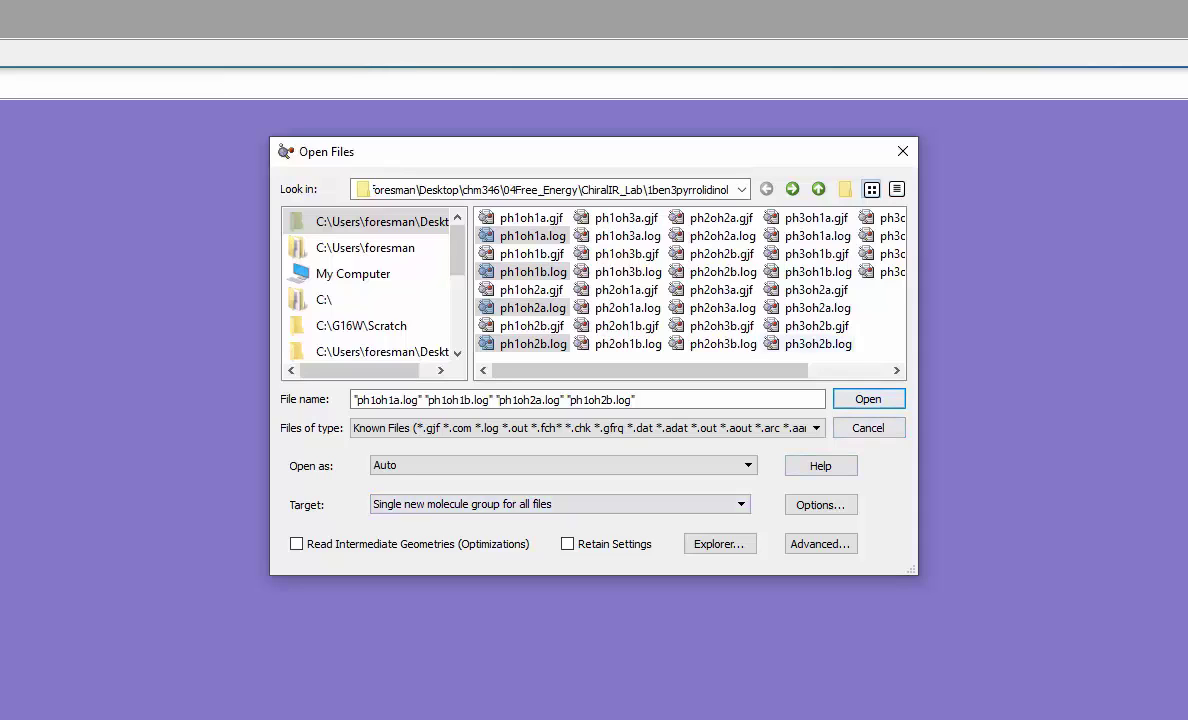
{"action": "left_click", "coordinate": [532, 236]}
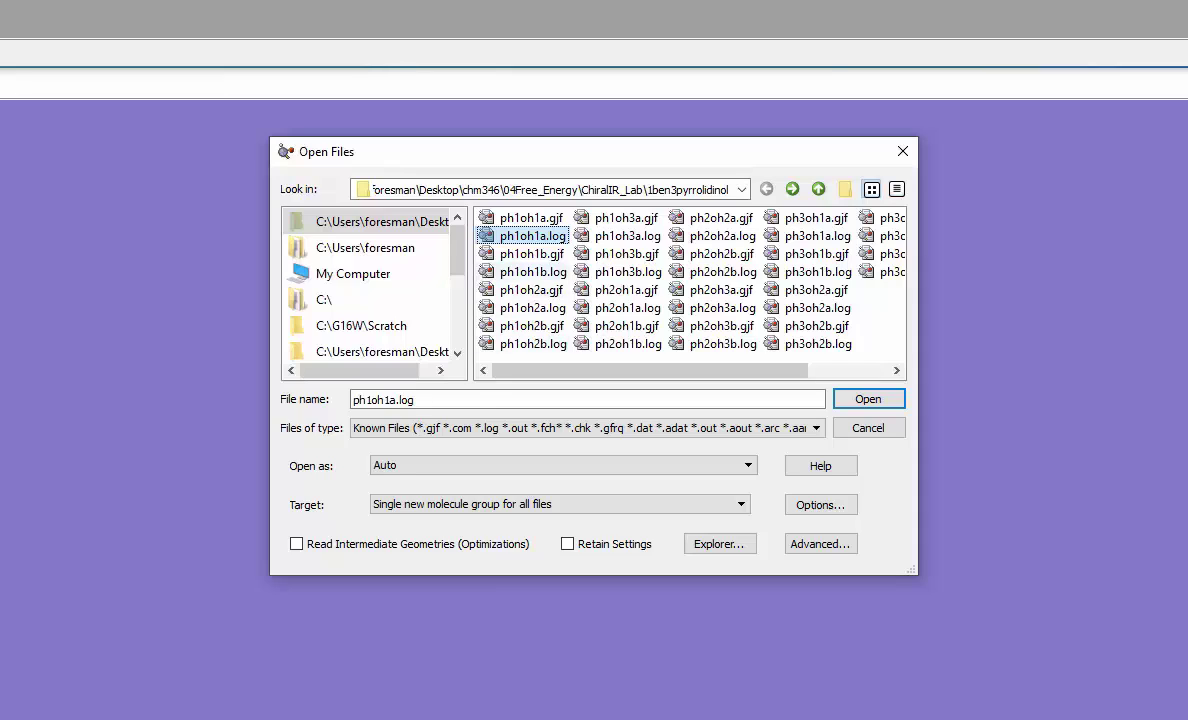
{"action": "left_click", "coordinate": [533, 272], "text": "ctrl"}
{"action": "left_click", "coordinate": [533, 308], "text": "ctrl"}
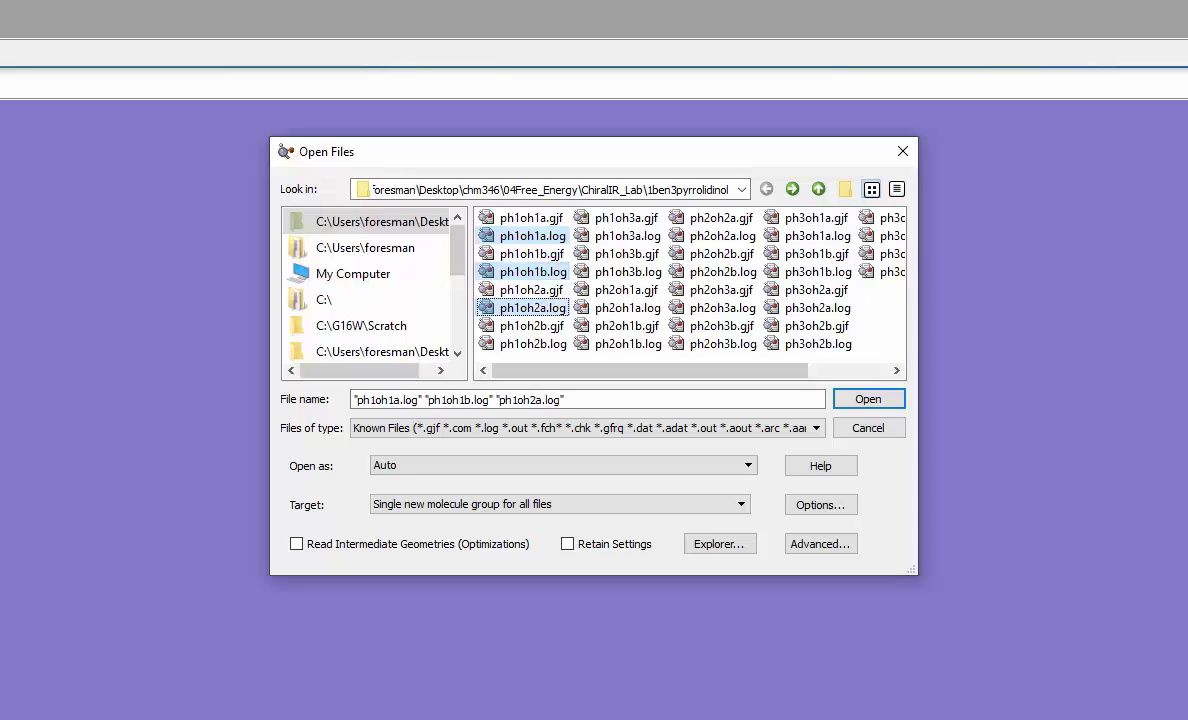
{"action": "left_click", "coordinate": [533, 344], "text": "ctrl"}
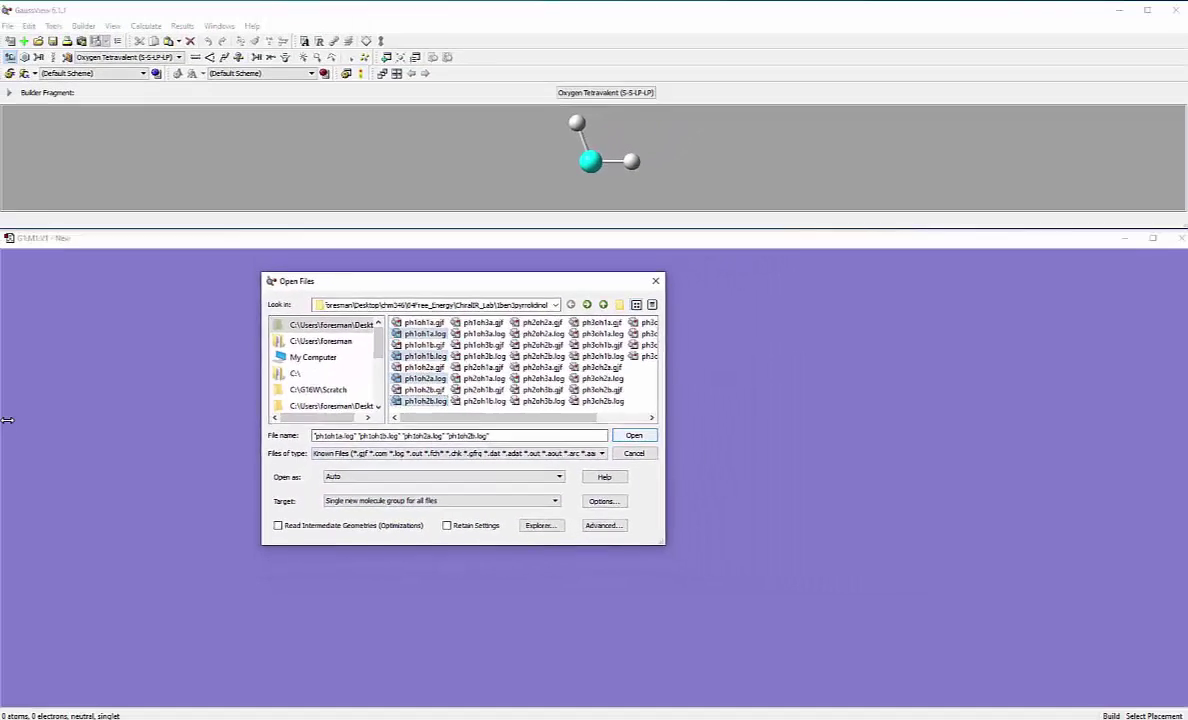
{"action": "key", "text": "Return"}
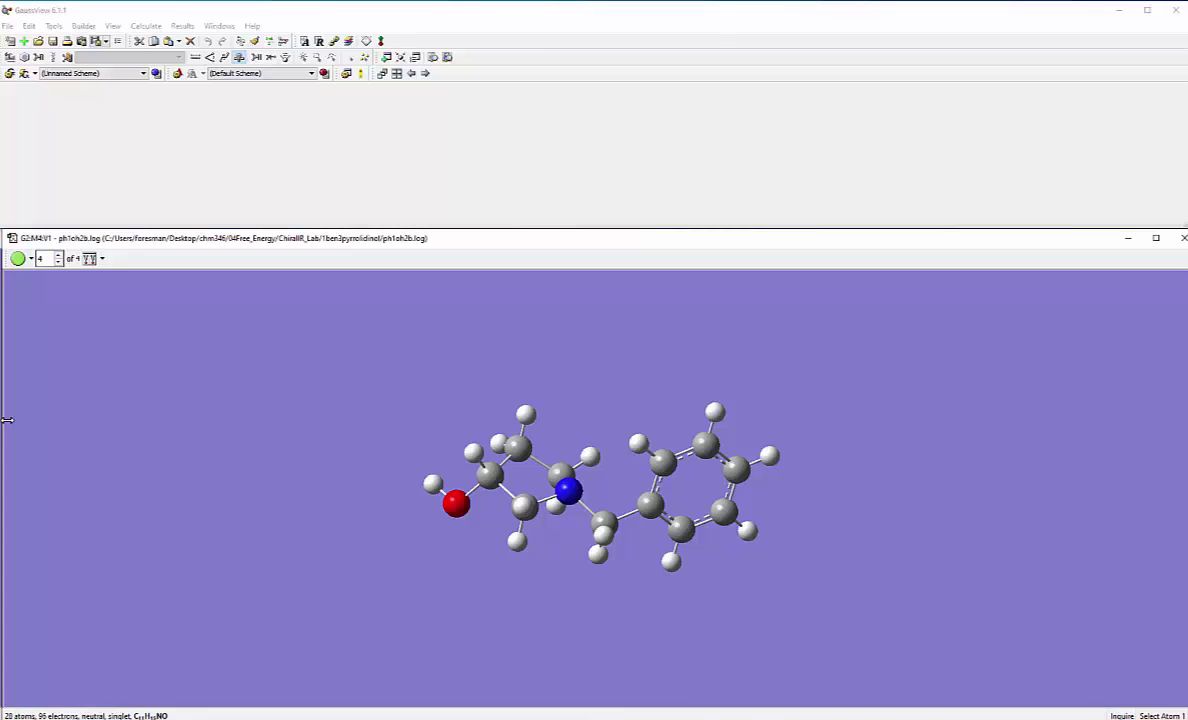
- Page back and forth through the four conformers in the molecule group, ending on the first one, ph1oh1a.log
{"action": "key", "text": "Down"}
{"action": "key", "text": "Down"}
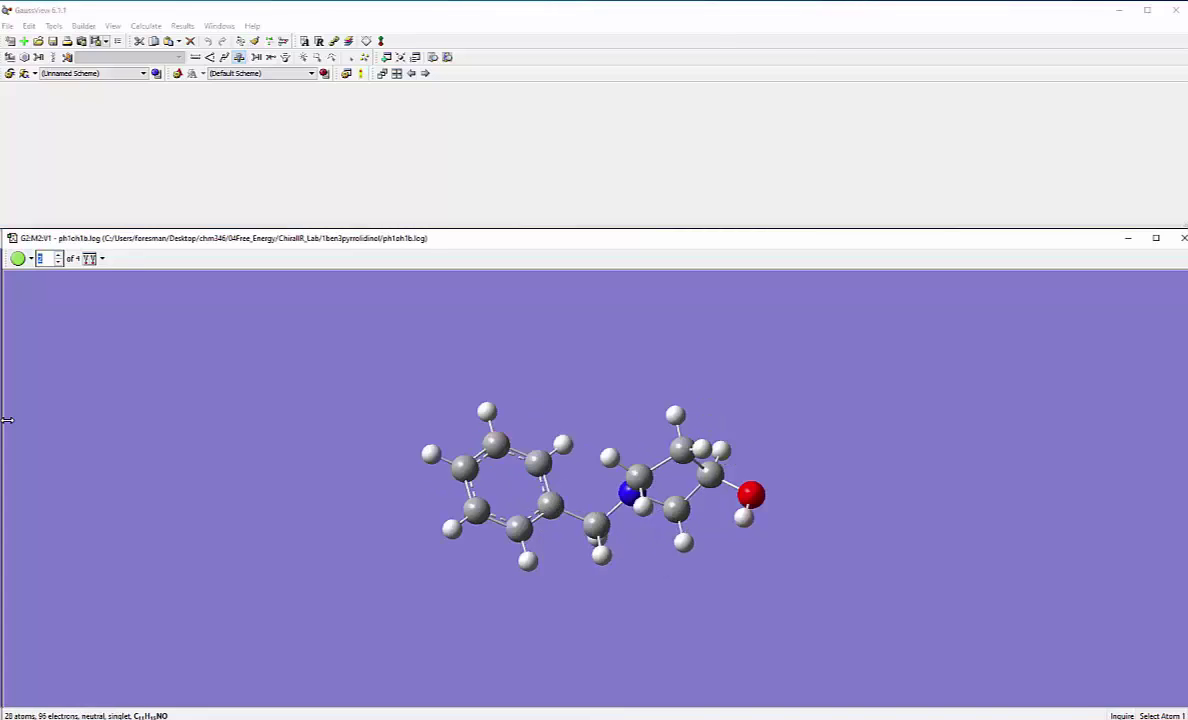
{"action": "key", "text": "Up"}
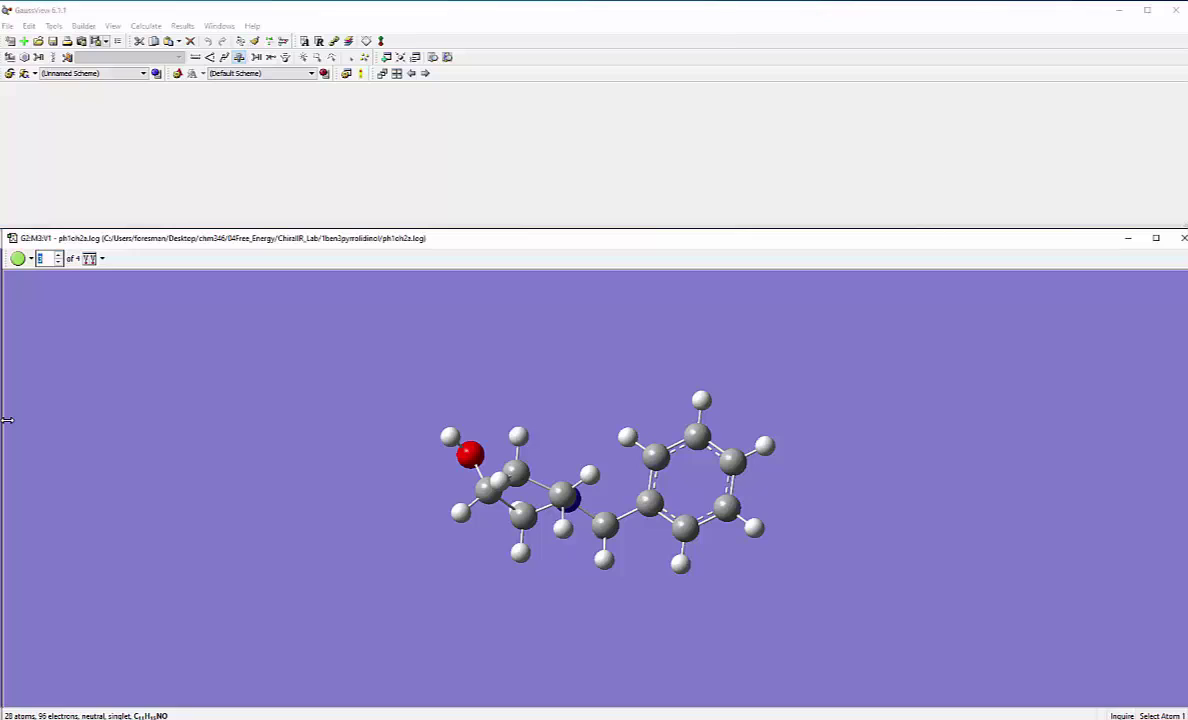
{"action": "key", "text": "Up"}
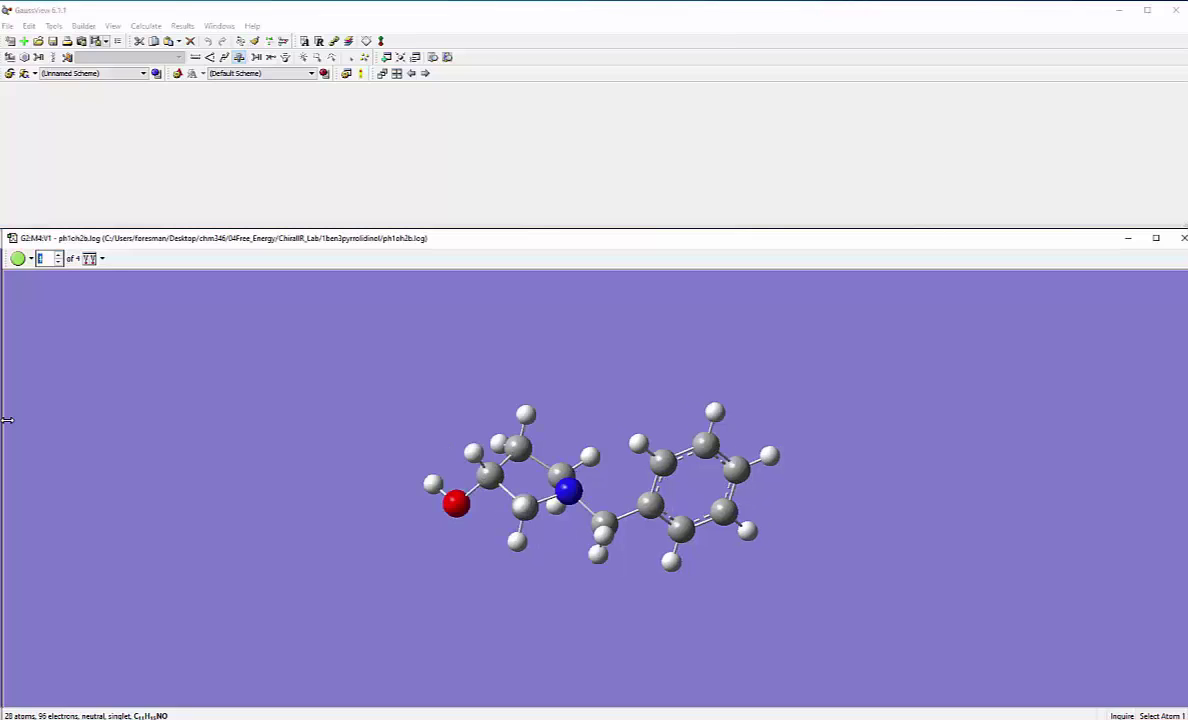
{"action": "key", "text": "Down"}
{"action": "key", "text": "Down"}
{"action": "key", "text": "Up"}
{"action": "key", "text": "Up"}
{"action": "key", "text": "Down"}
{"action": "key", "text": "Down"}
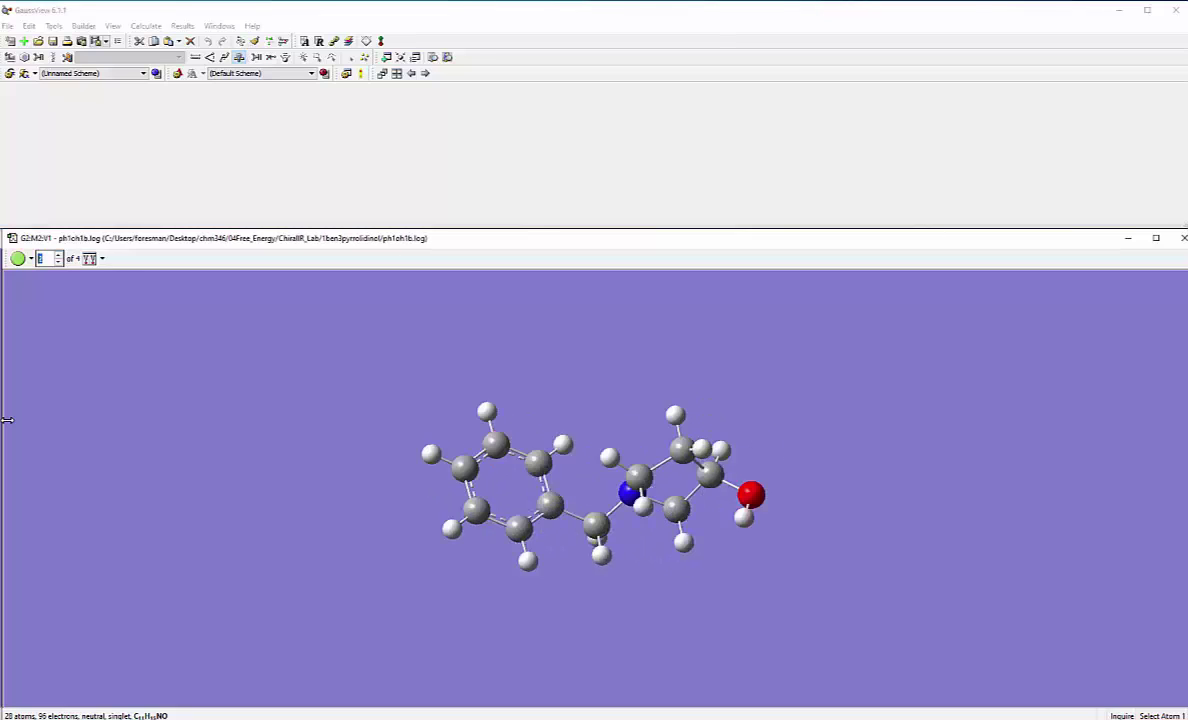
{"action": "key", "text": "Up"}
{"action": "key", "text": "Down"}
{"action": "key", "text": "Down"}
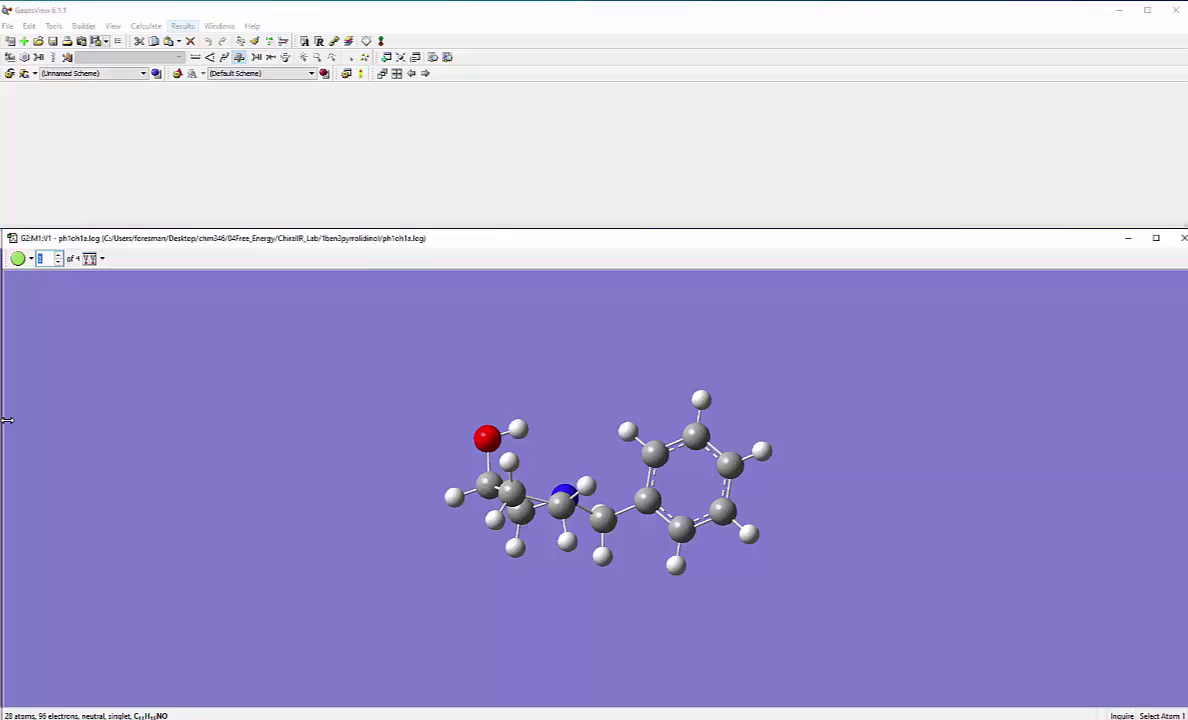
- Open the vibration results for ph1oh1a.log, display its spectra, and look over the IR and VCD plots
{"action": "left_click", "coordinate": [182, 26]}
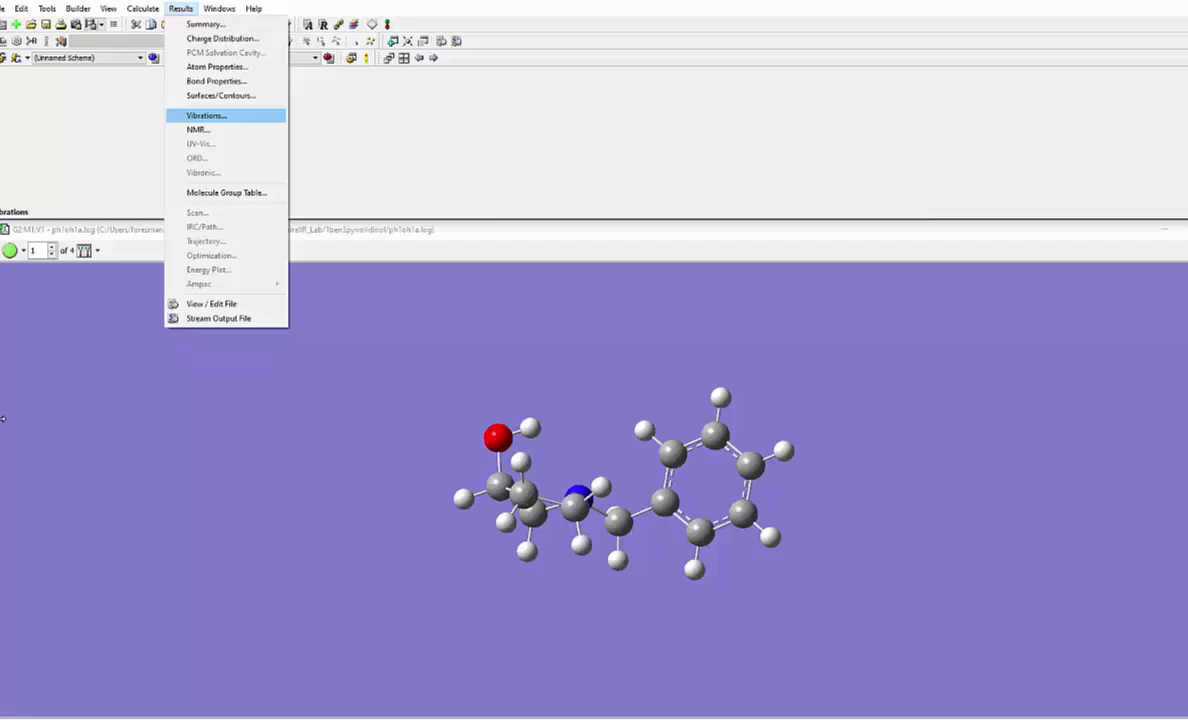
{"action": "left_click", "coordinate": [206, 115]}
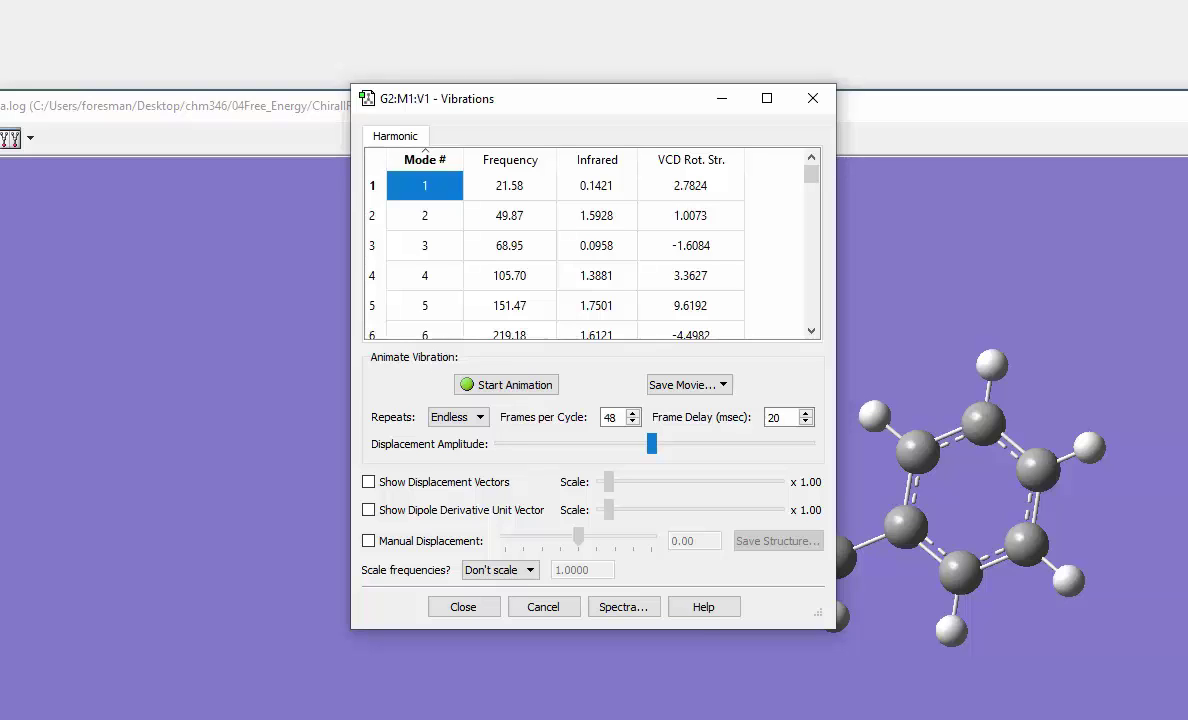
{"action": "left_click_drag", "start_coordinate": [605, 95], "coordinate": [436, 0]}
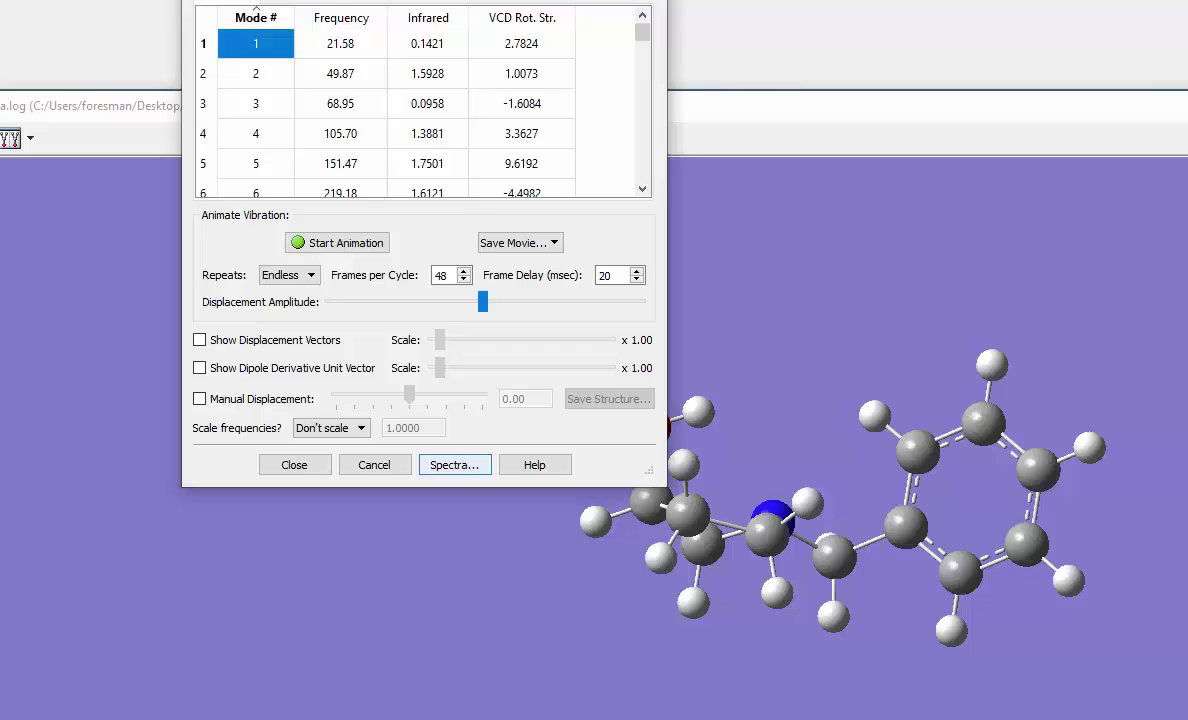
{"action": "left_click", "coordinate": [455, 465]}
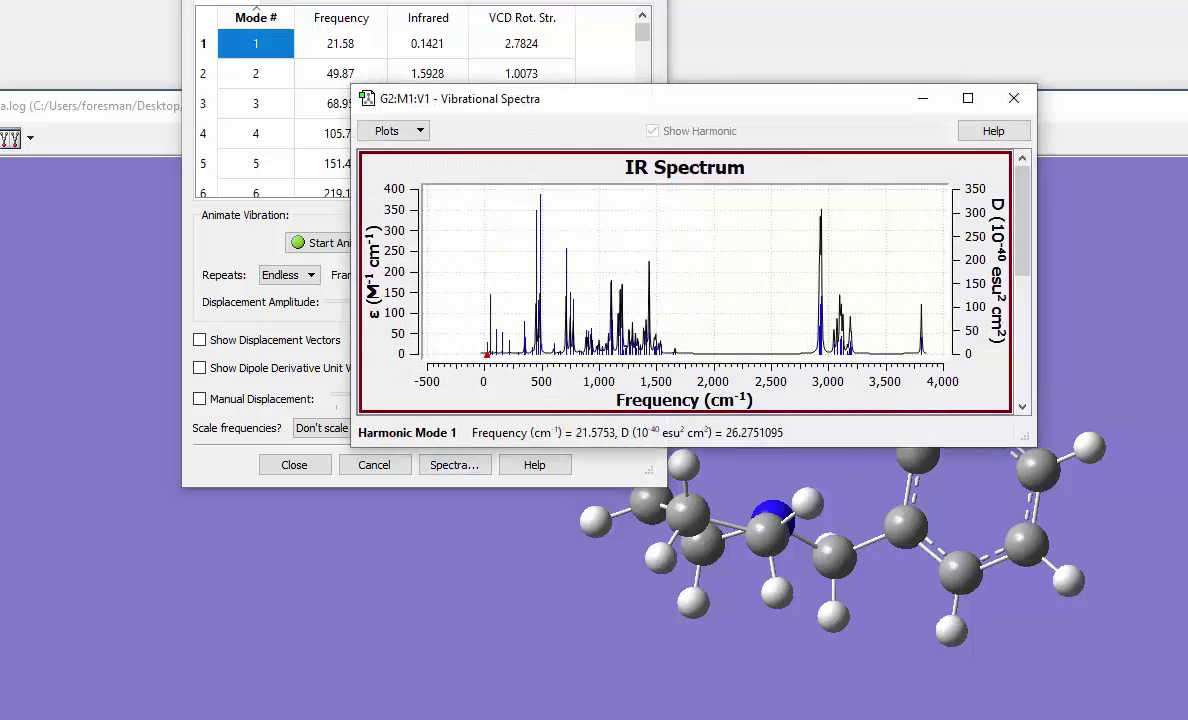
{"action": "scroll", "coordinate": [685, 280], "scroll_direction": "down", "scroll_amount": 1}
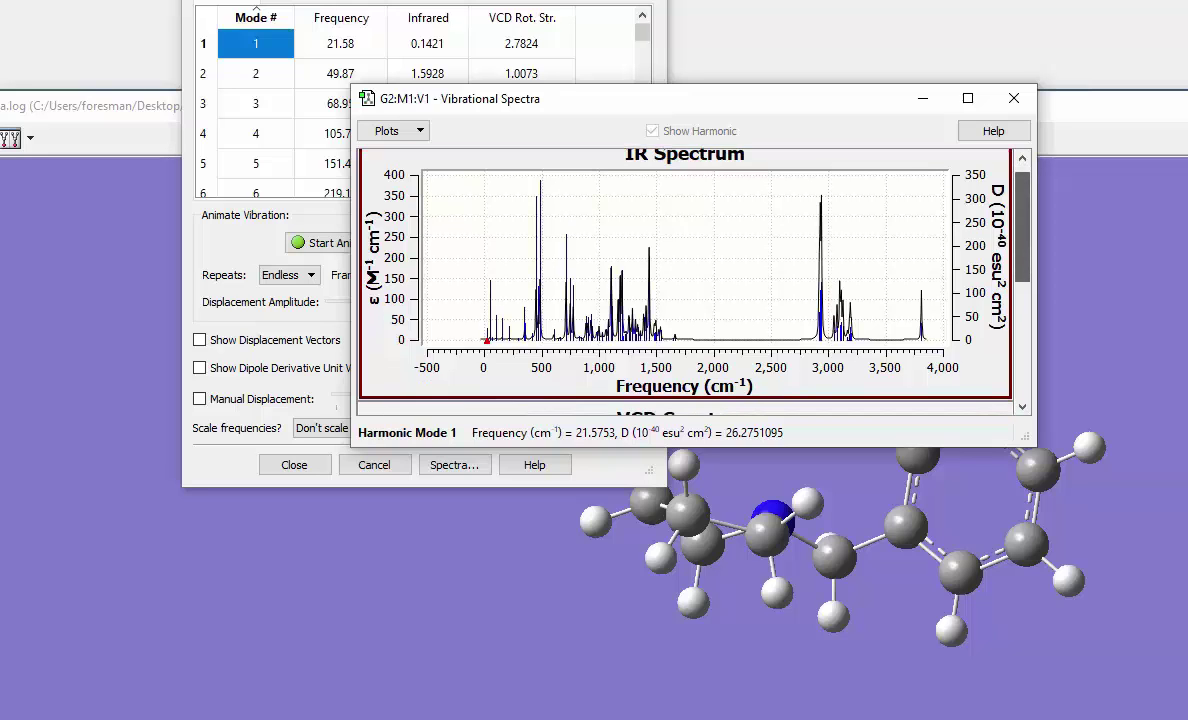
{"action": "scroll", "coordinate": [685, 280], "scroll_direction": "down", "scroll_amount": 4}
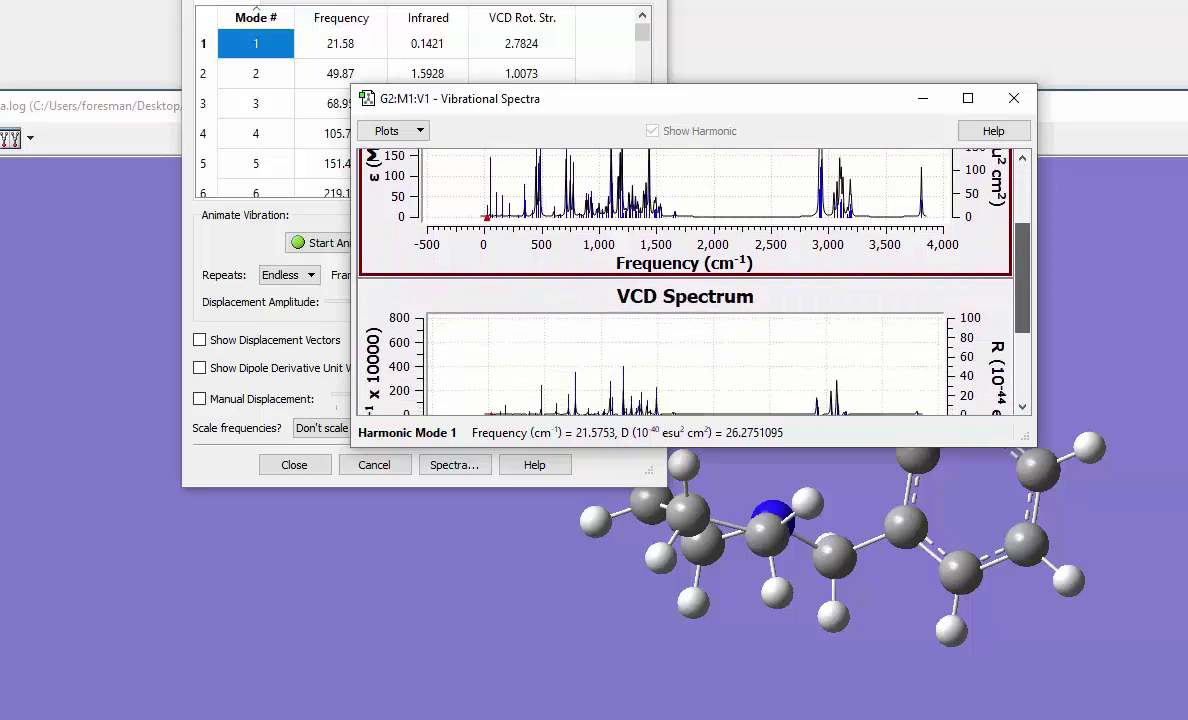
{"action": "scroll", "coordinate": [685, 280], "scroll_direction": "down", "scroll_amount": 3}
{"action": "scroll", "coordinate": [685, 280], "scroll_direction": "up", "scroll_amount": 7}
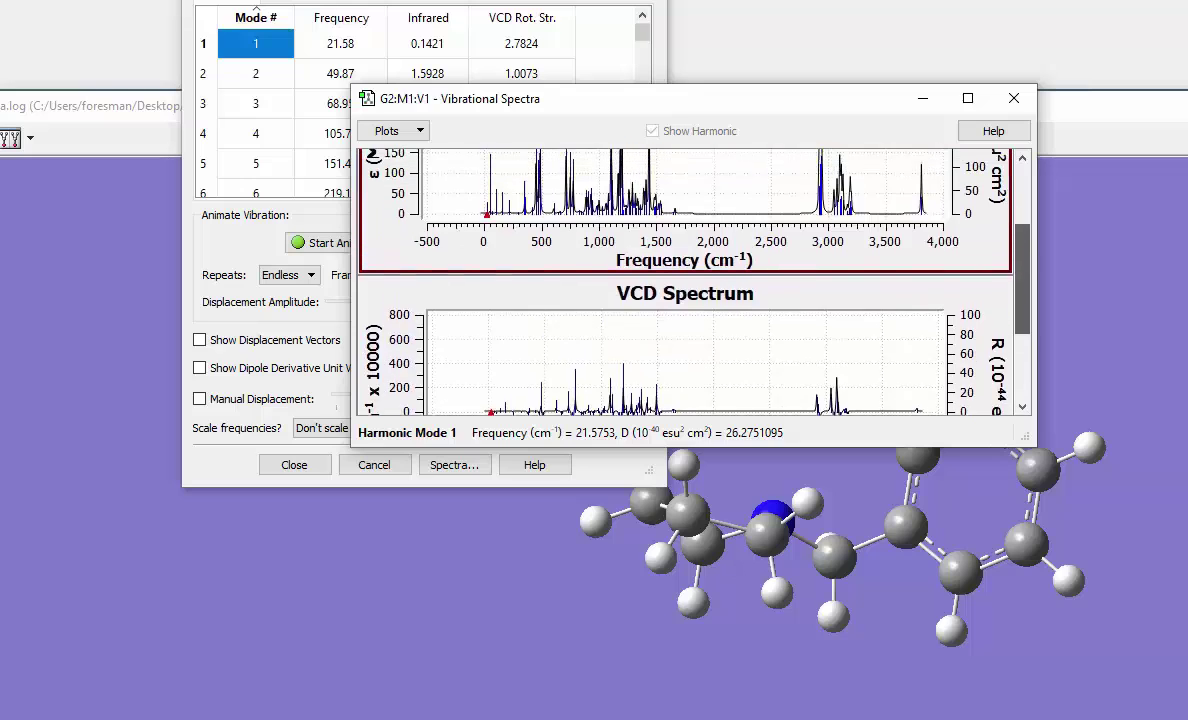
{"action": "scroll", "coordinate": [685, 280], "scroll_direction": "down", "scroll_amount": 2}
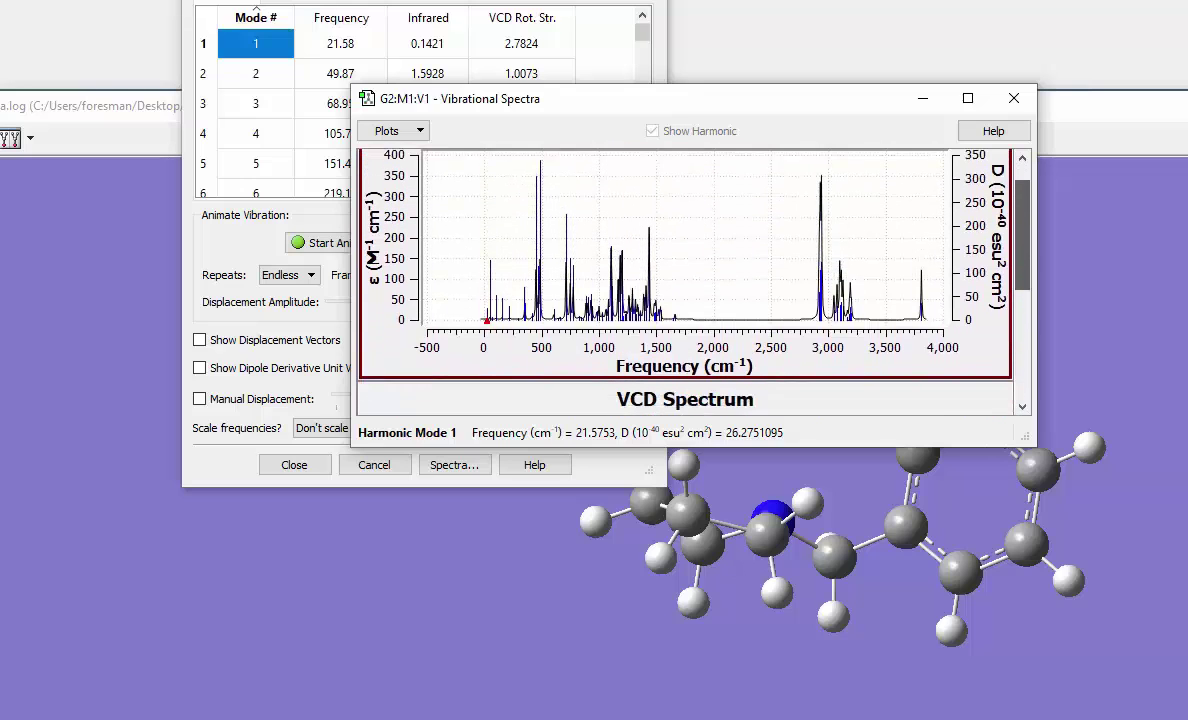
{"action": "scroll", "coordinate": [685, 280], "scroll_direction": "down", "scroll_amount": 5}
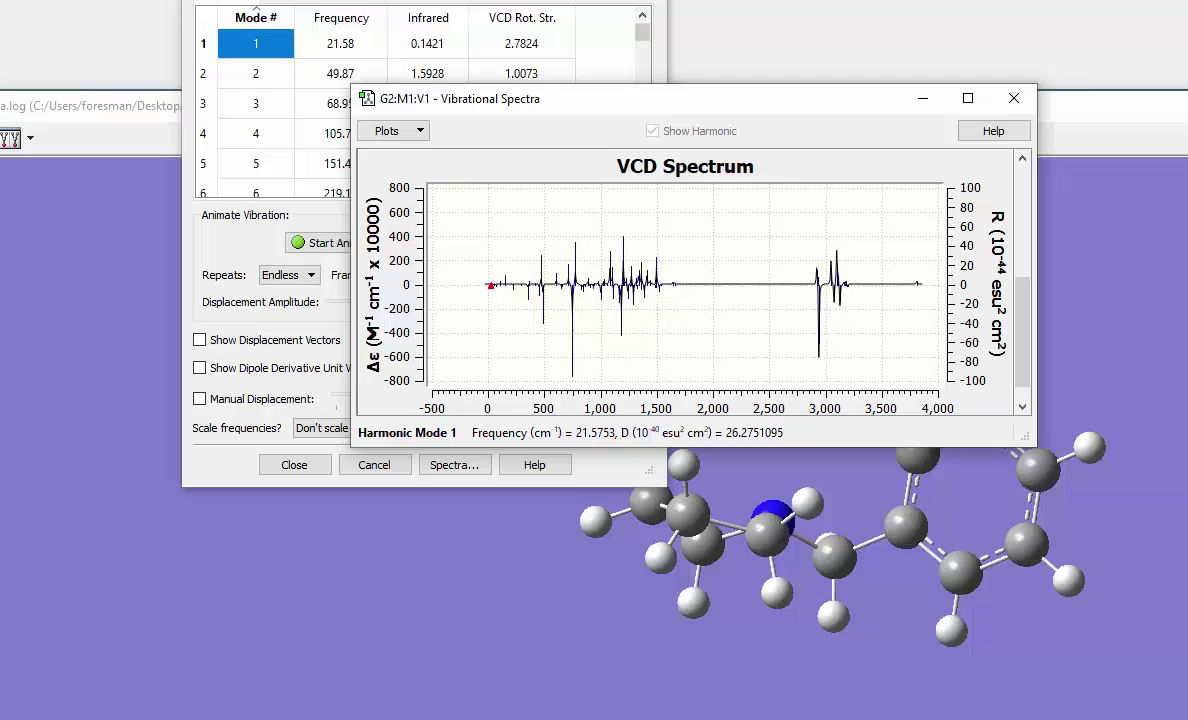
- Display the mixture spectra of the molecule group and enlarge their window until the IR and VCD plots both fit
{"action": "left_click", "coordinate": [392, 131]}
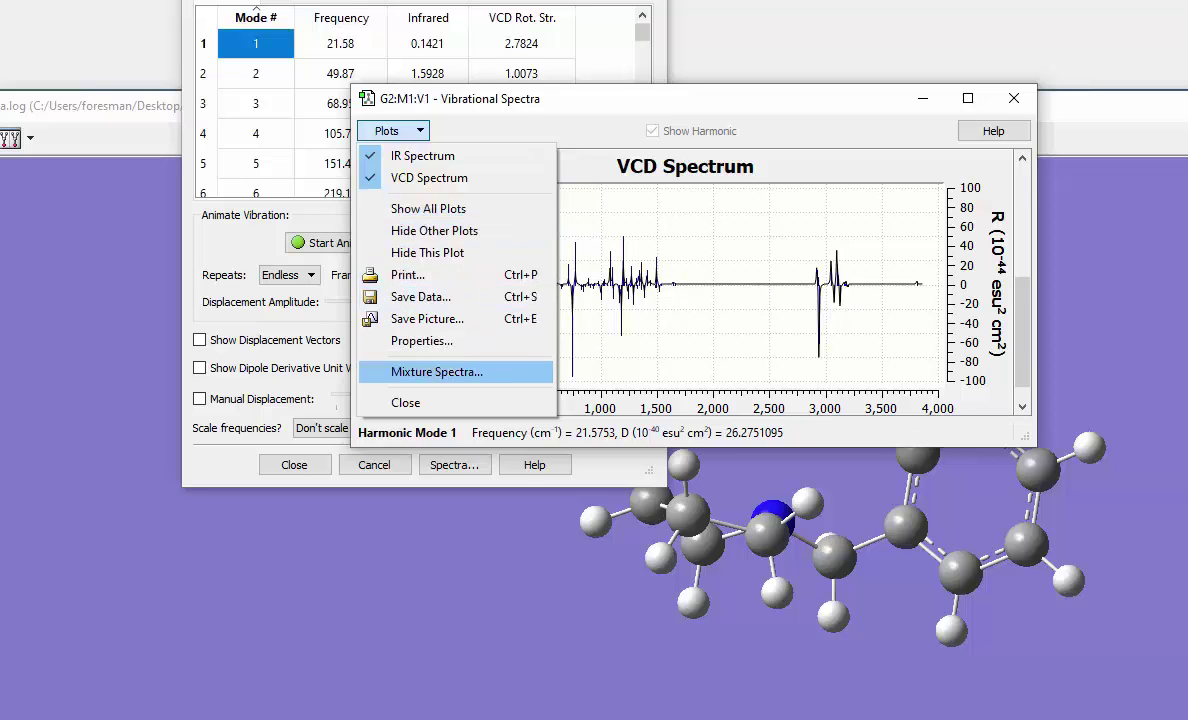
{"action": "key", "text": "Return"}
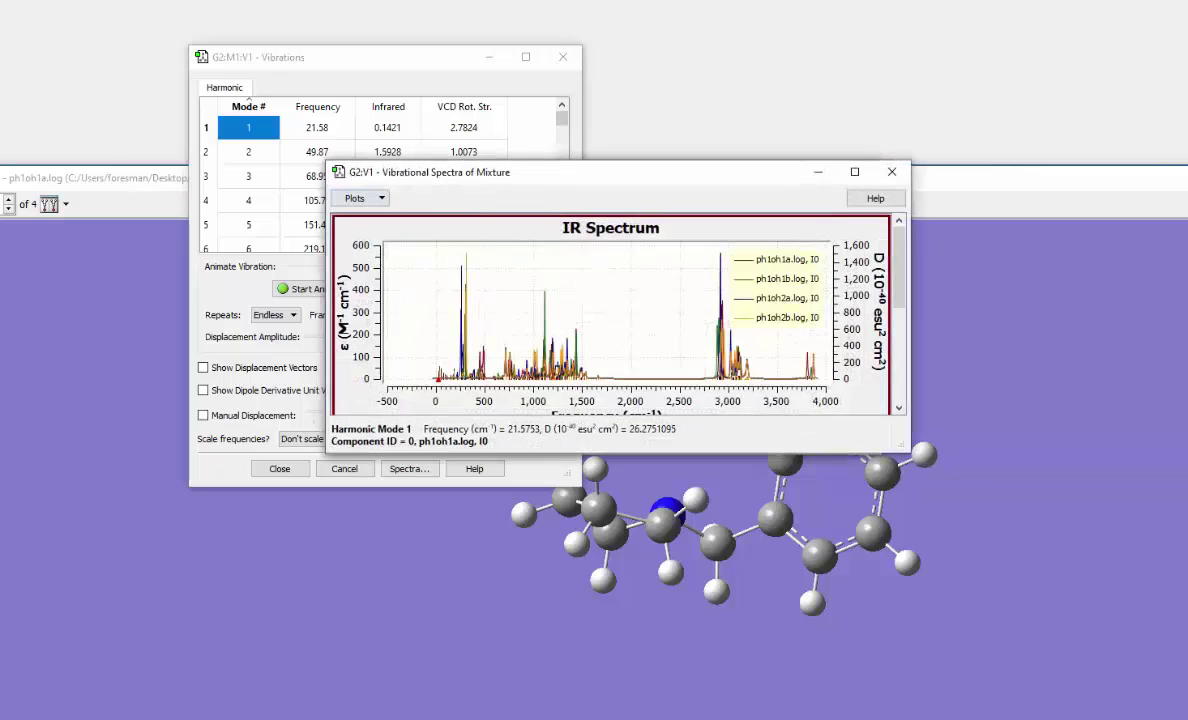
{"action": "left_click_drag", "start_coordinate": [560, 174], "coordinate": [411, 27]}
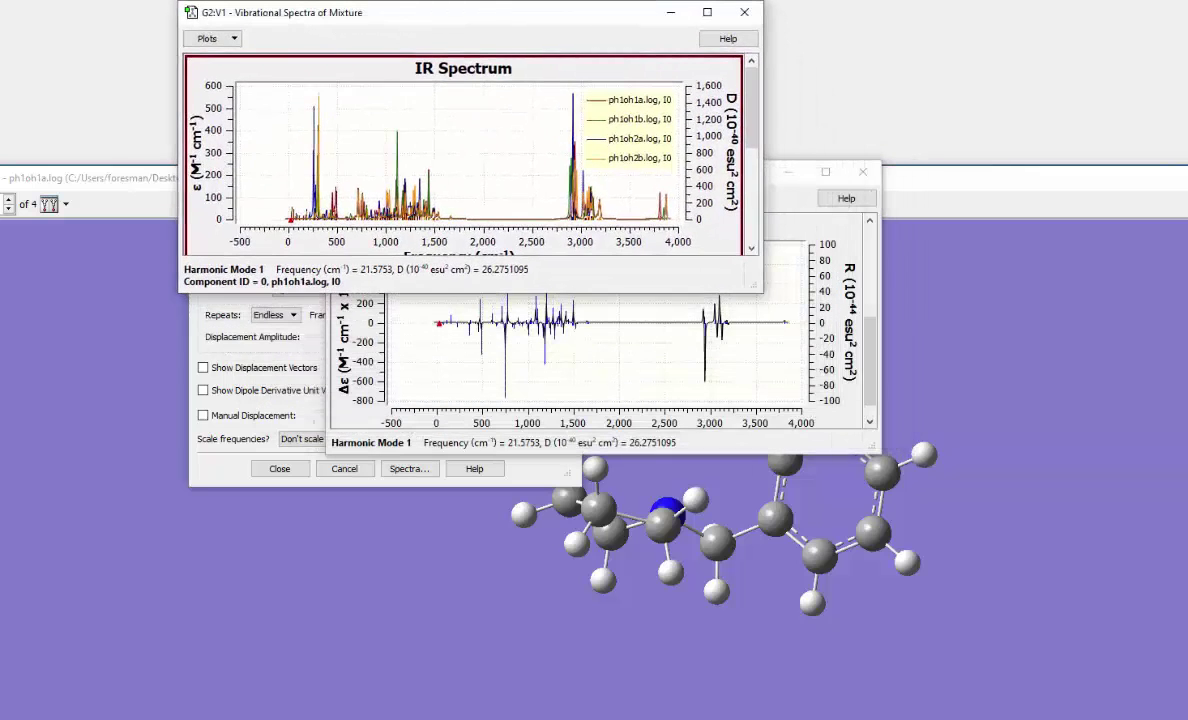
{"action": "left_click_drag", "start_coordinate": [757, 288], "coordinate": [1008, 714]}
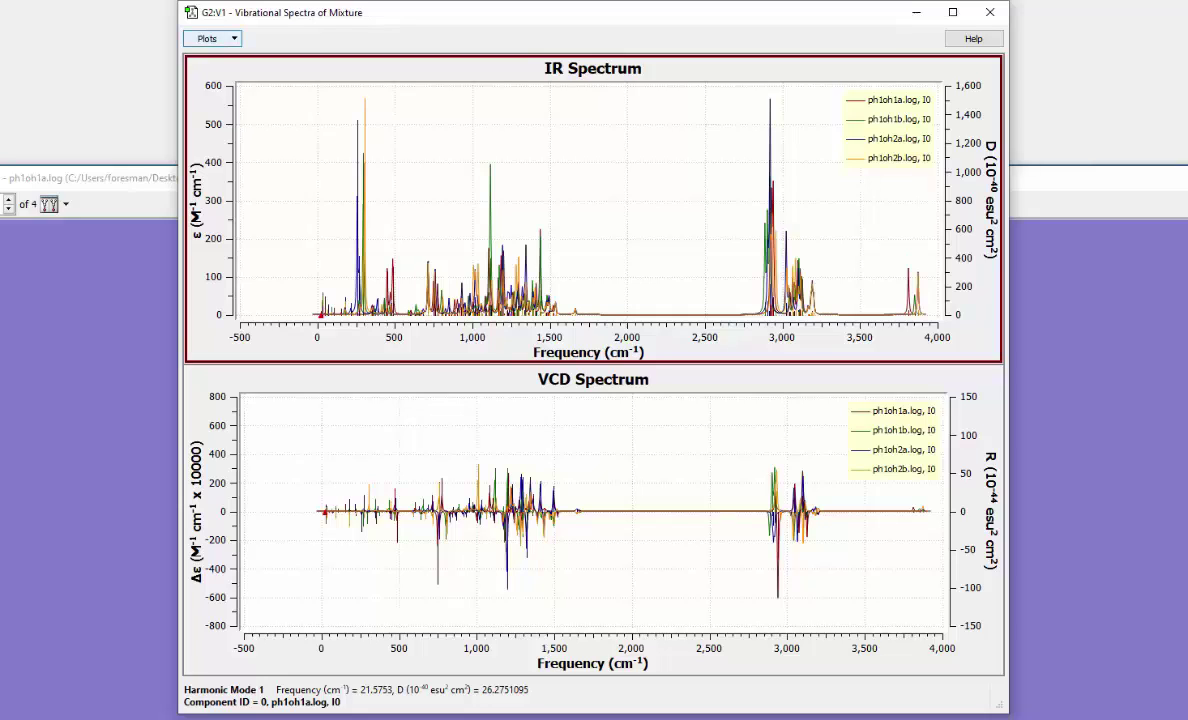
- Open the Mixture Editor for the mixture spectra and move it aside to uncover more of the plots
{"action": "left_click", "coordinate": [209, 38]}
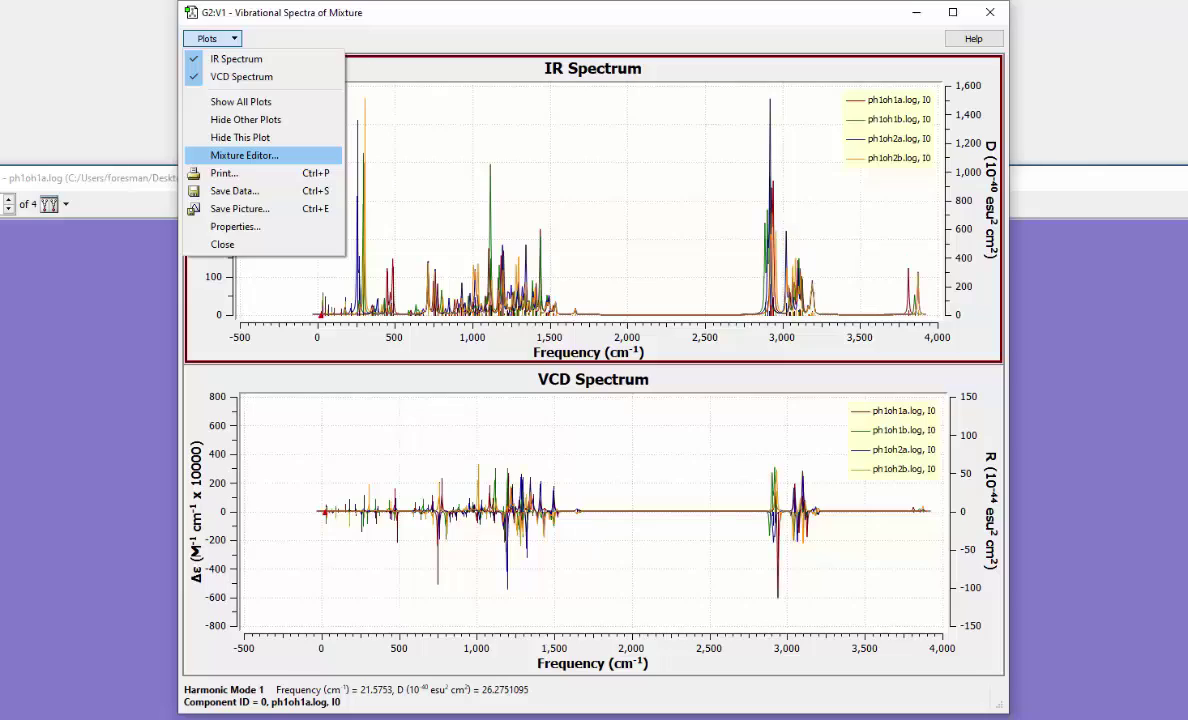
{"action": "left_click", "coordinate": [244, 155]}
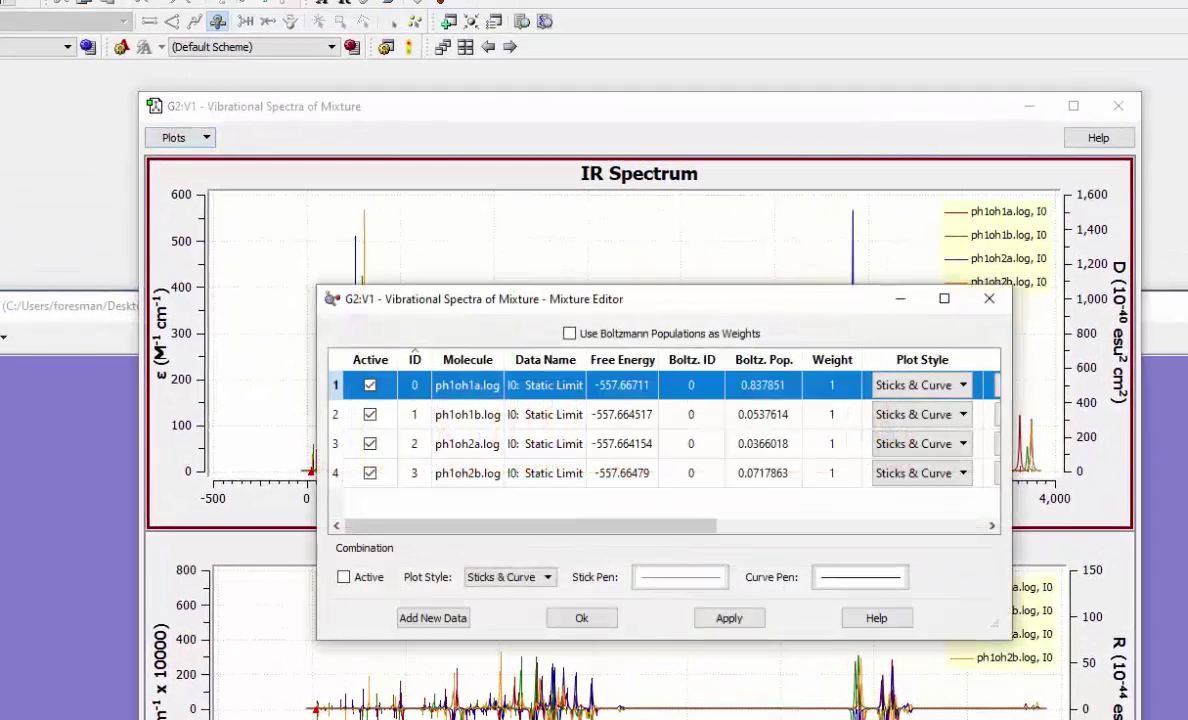
{"action": "left_click_drag", "start_coordinate": [465, 306], "coordinate": [155, 95]}
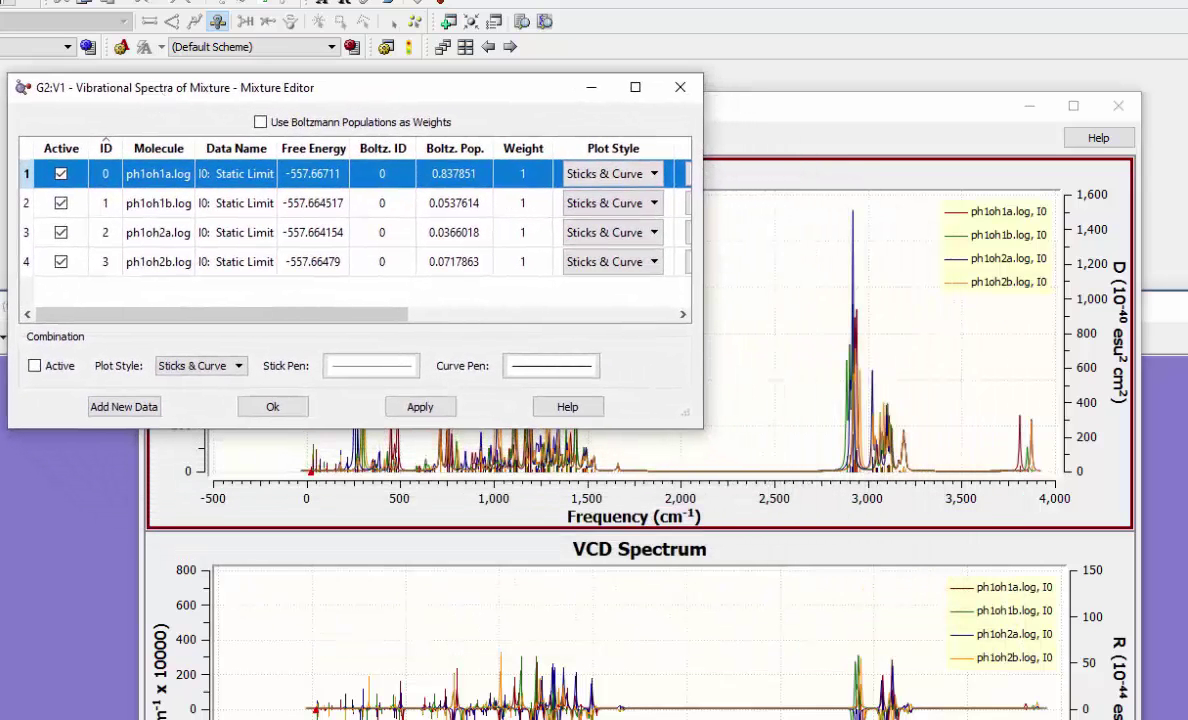
- Enlarge the Mixture Editor to show all columns and try excluding ph1oh1a.log from the mixture before making it active again
{"action": "left_click_drag", "start_coordinate": [700, 425], "coordinate": [1178, 636]}
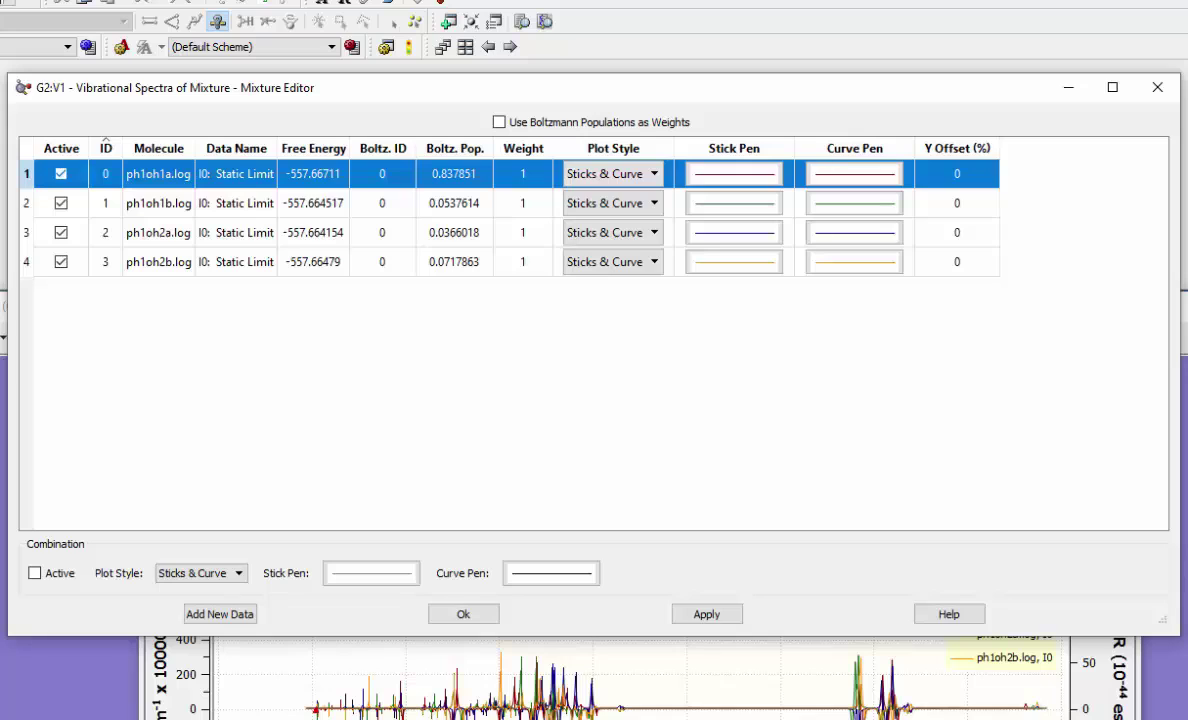
{"action": "left_click", "coordinate": [61, 173]}
{"action": "left_click", "coordinate": [61, 173]}
{"action": "left_click", "coordinate": [61, 203]}
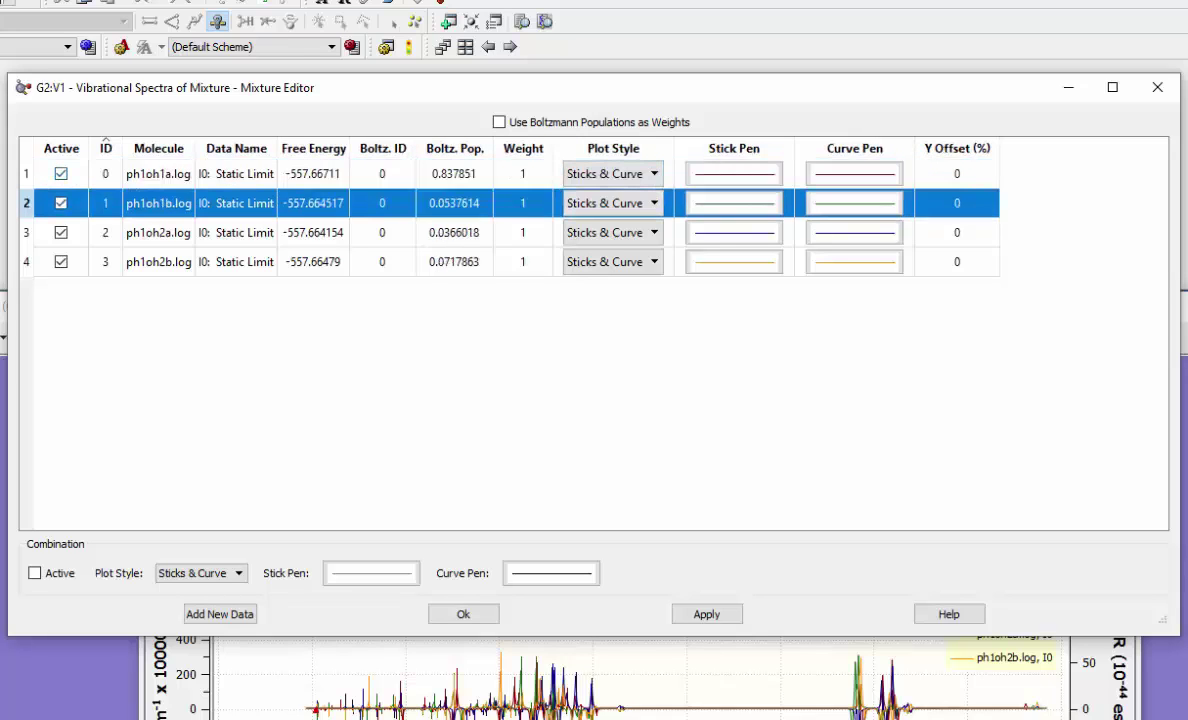
{"action": "left_click", "coordinate": [61, 173]}
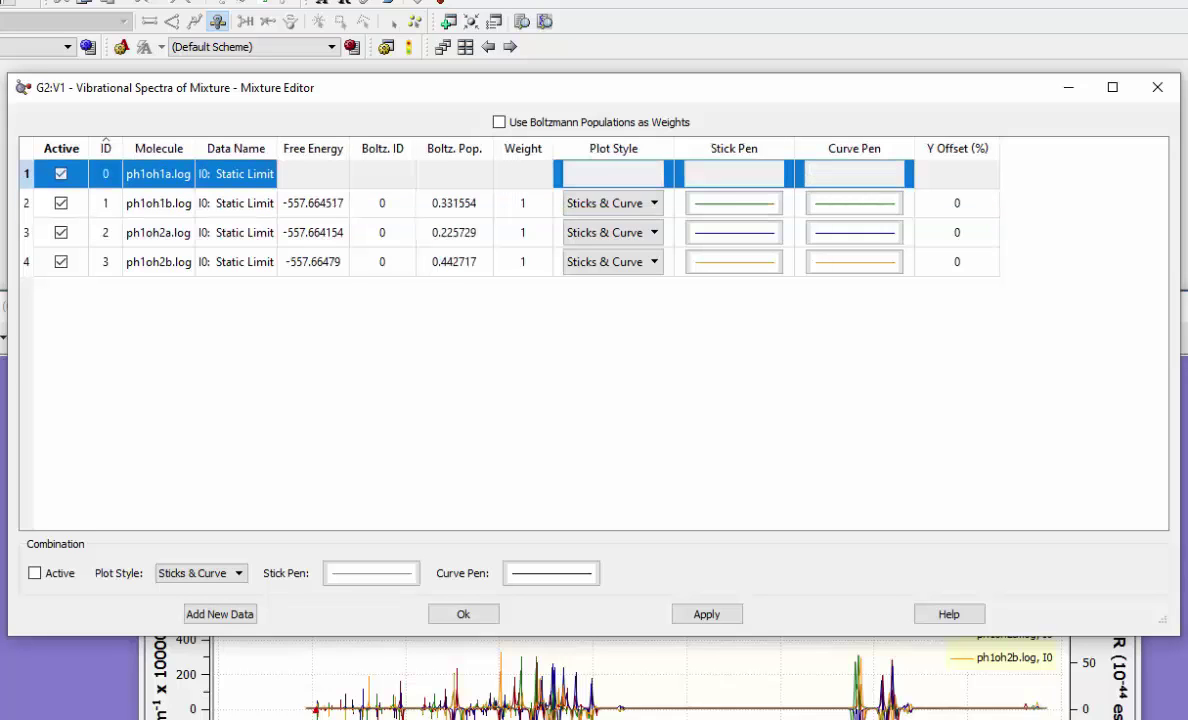
{"action": "left_click", "coordinate": [61, 173]}
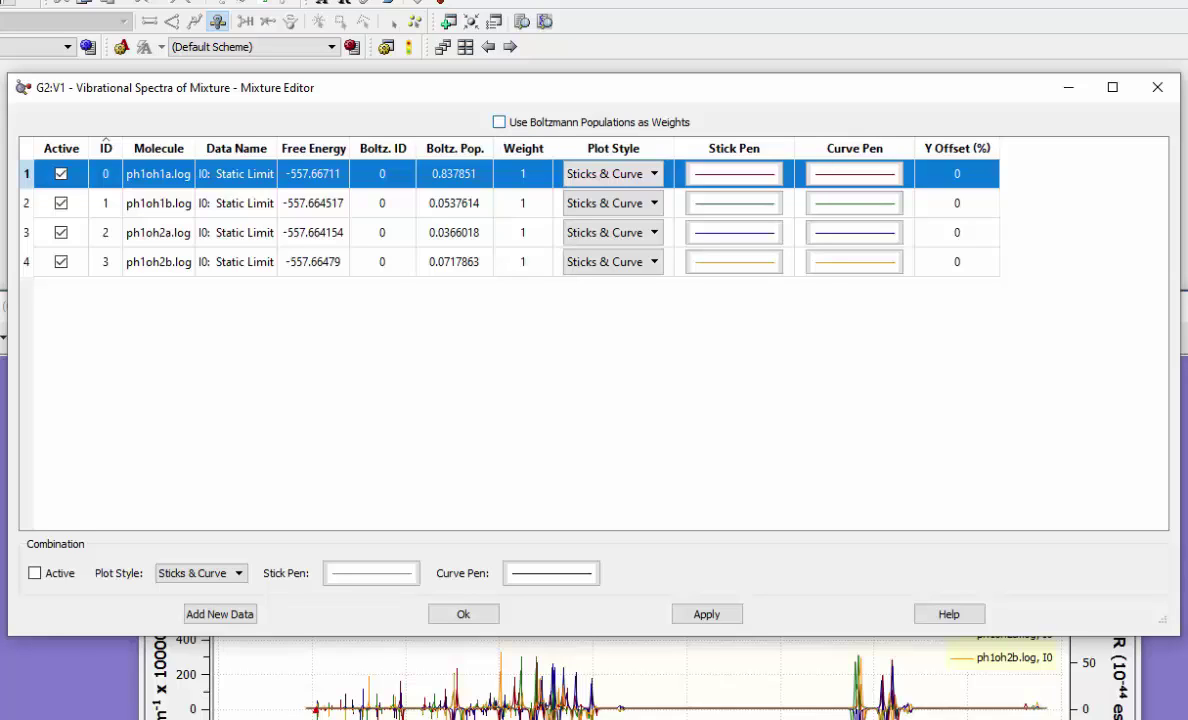
- Use the Boltzmann populations as weights and go through the population values of the ph1oh1b, ph1oh2a and ph1oh2b conformers
{"action": "left_click", "coordinate": [499, 122]}
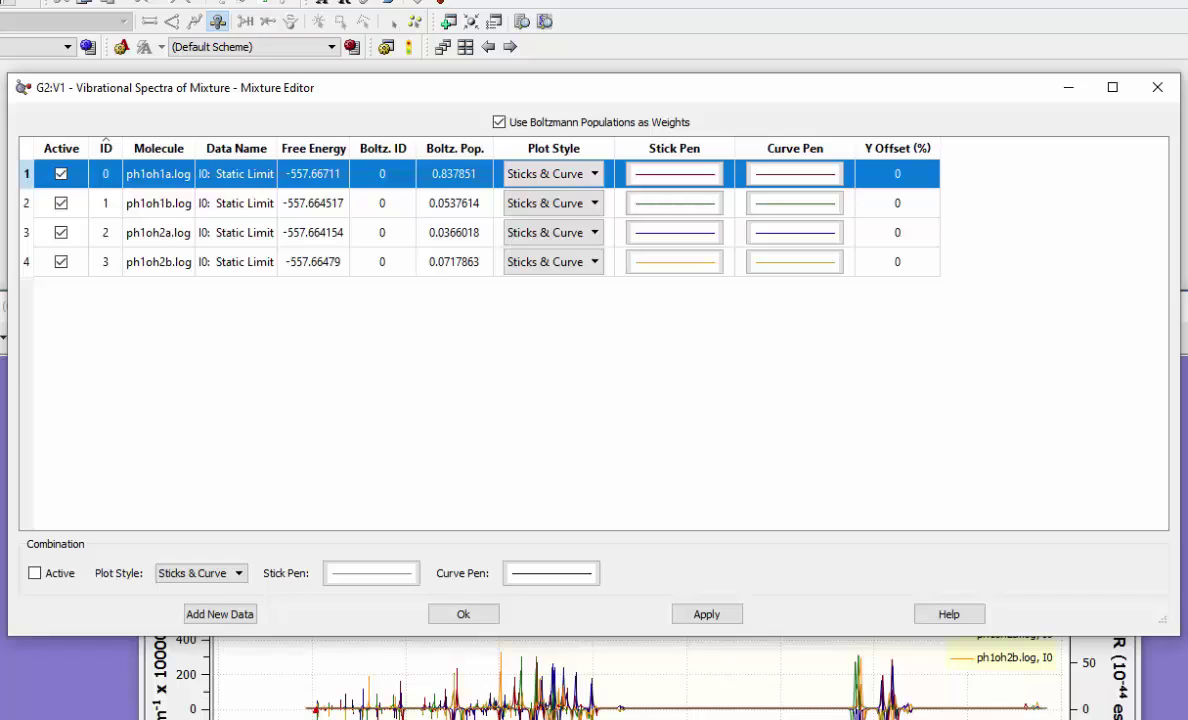
{"action": "left_click", "coordinate": [454, 203]}
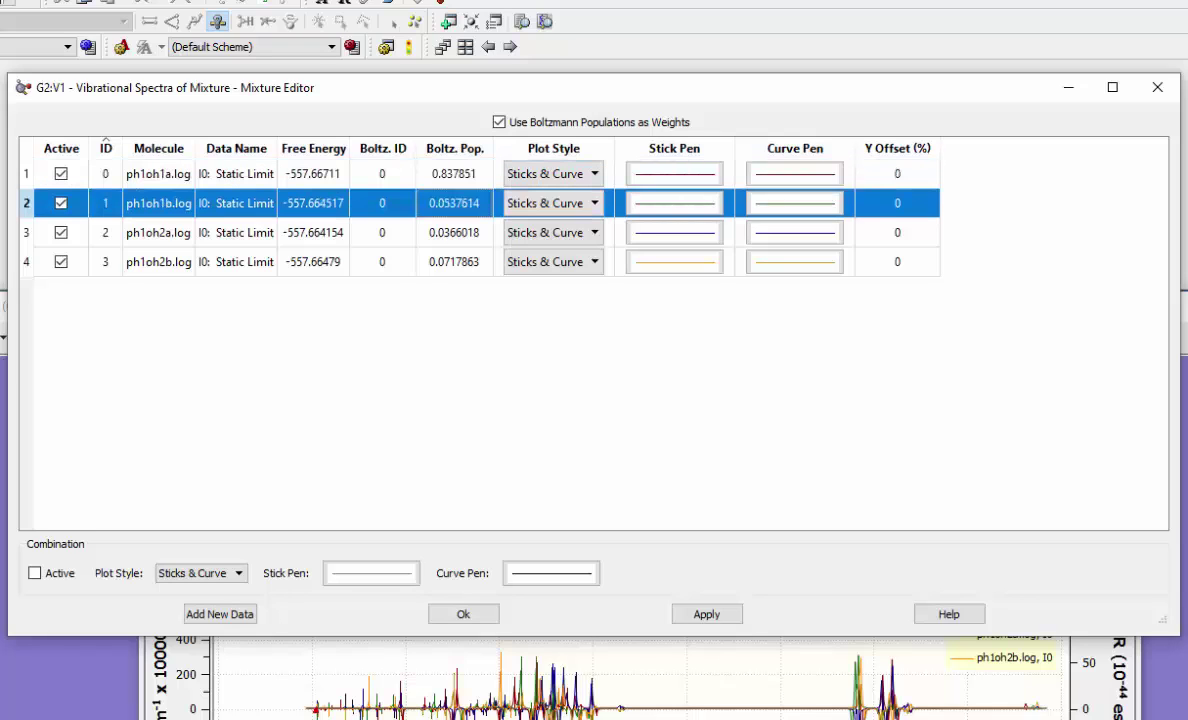
{"action": "left_click", "coordinate": [454, 233]}
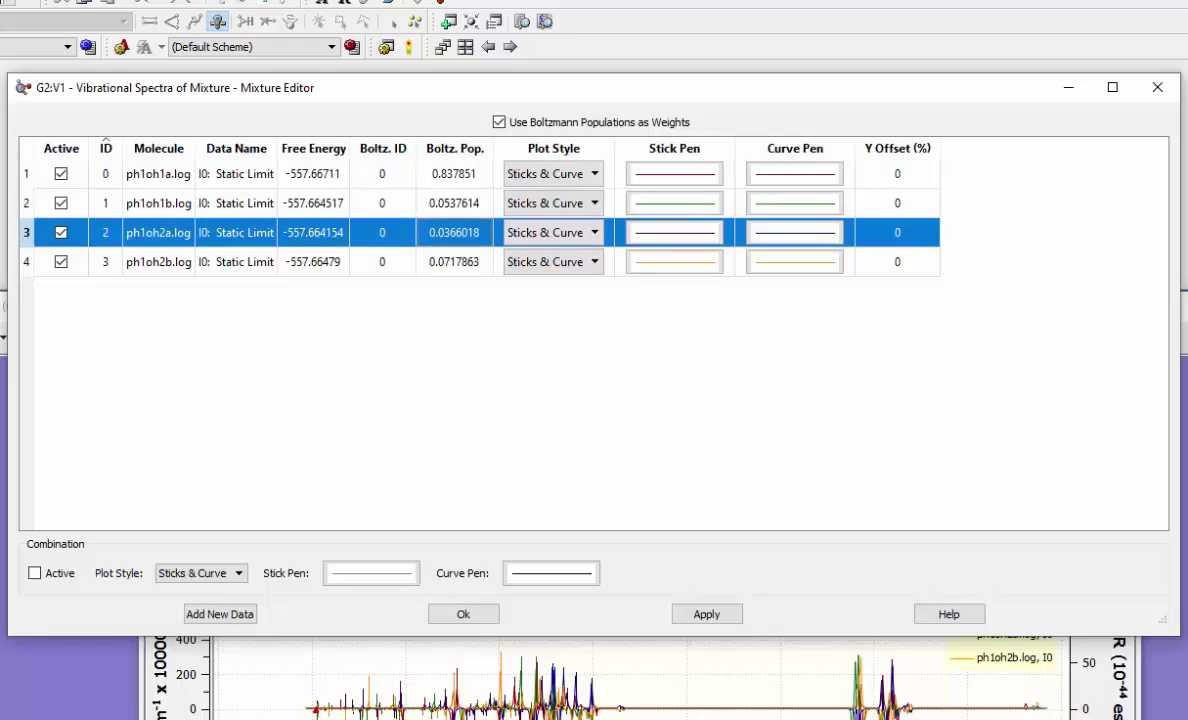
{"action": "left_click", "coordinate": [454, 262]}
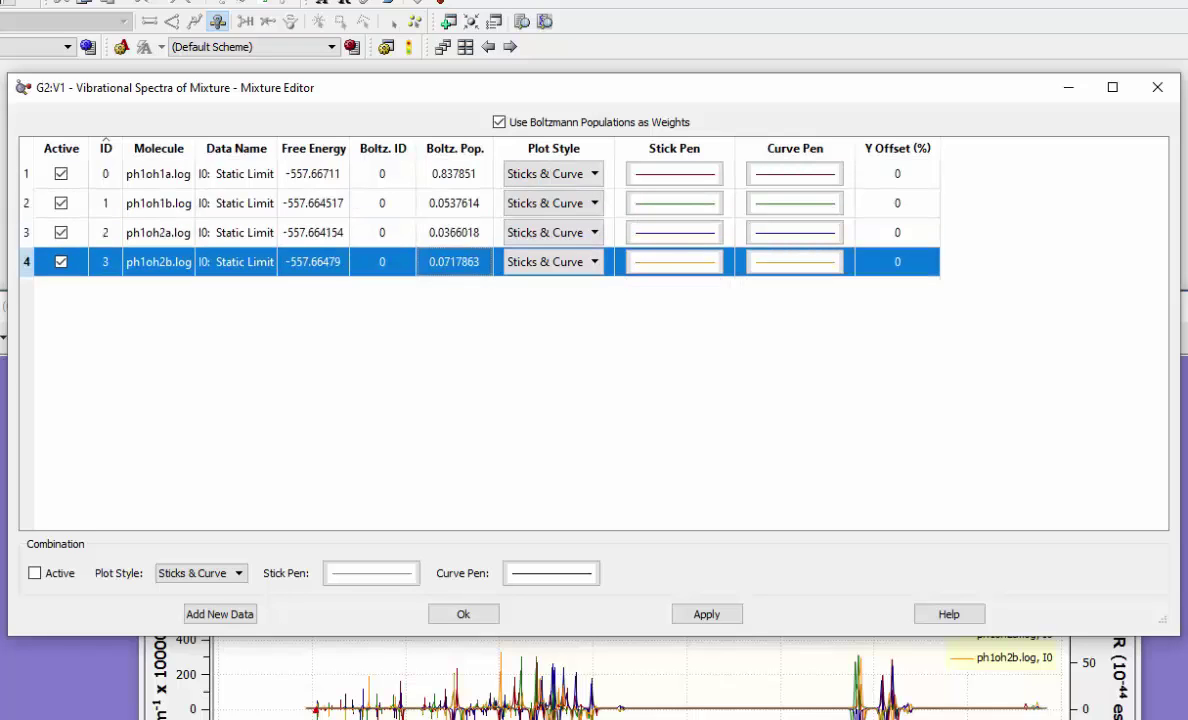
{"action": "left_click", "coordinate": [470, 350]}
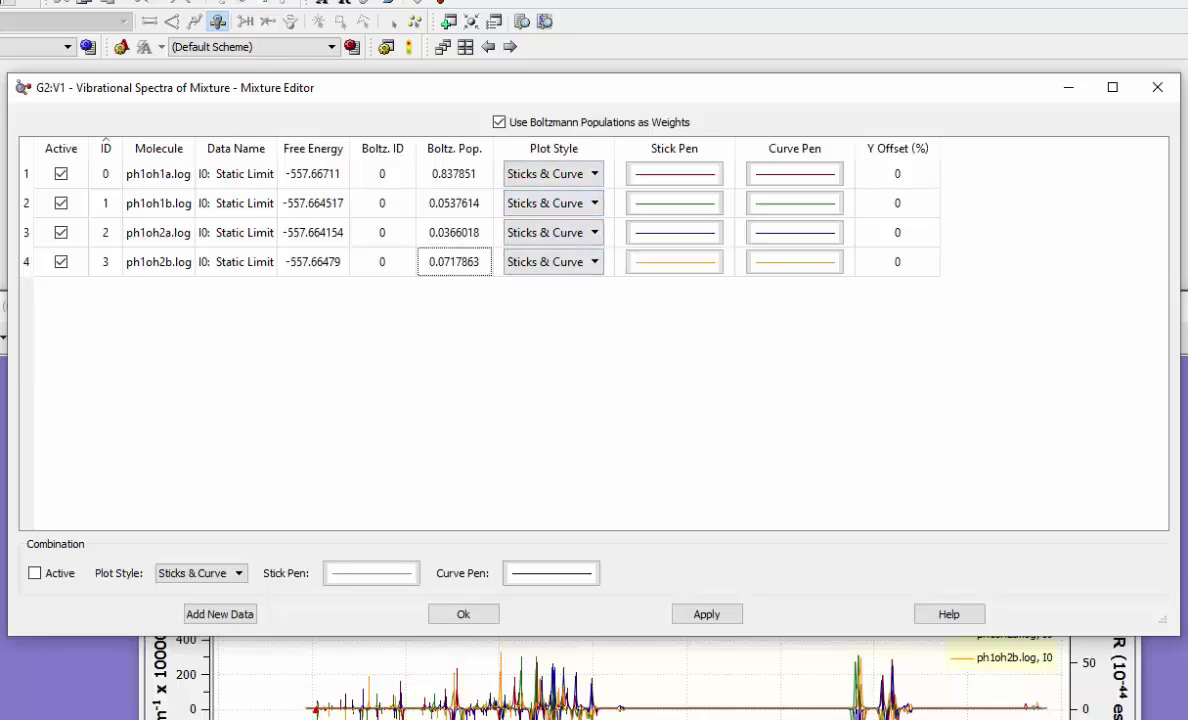
- Set the plot style of all four conformers in the mixture to Sticks
{"action": "left_click", "coordinate": [556, 174]}
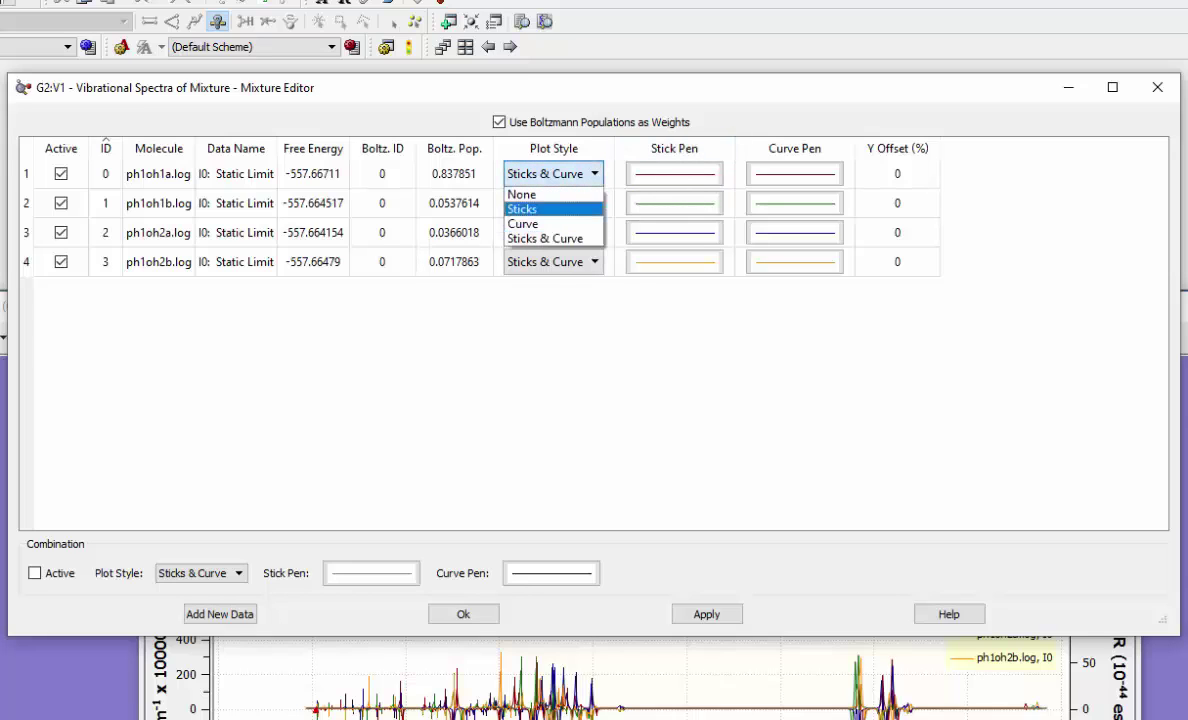
{"action": "left_click", "coordinate": [522, 209]}
{"action": "left_click", "coordinate": [556, 203]}
{"action": "left_click", "coordinate": [522, 238]}
{"action": "left_click", "coordinate": [556, 232]}
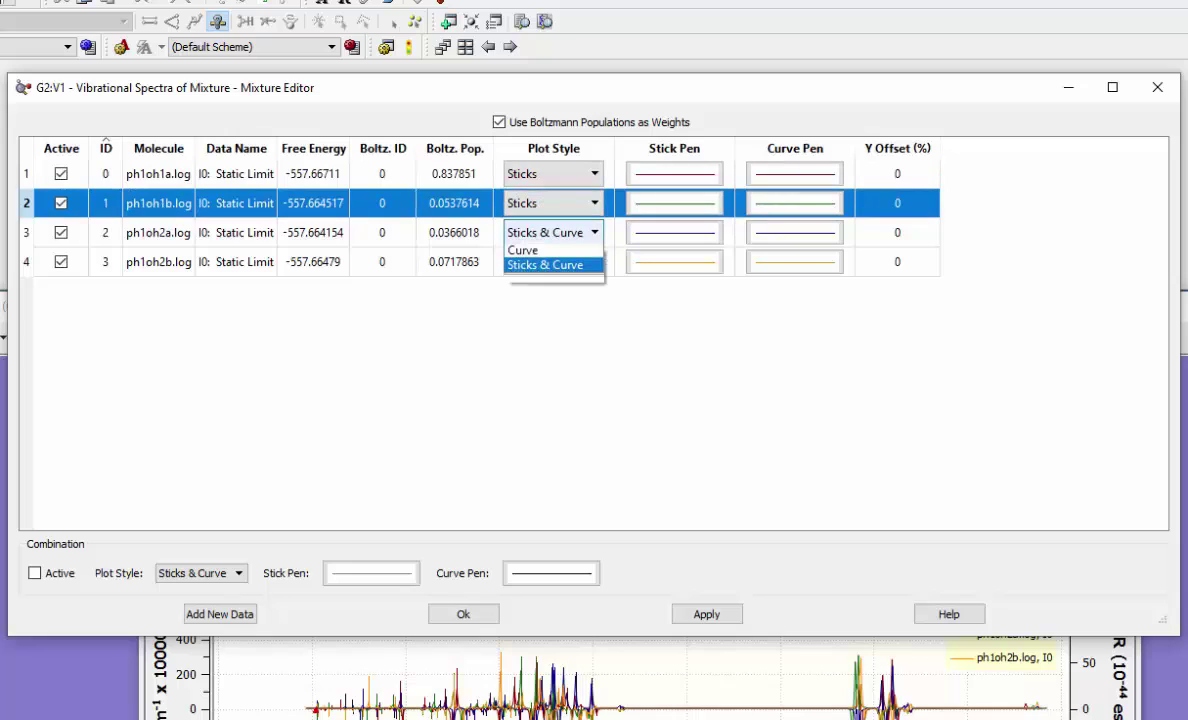
{"action": "left_click", "coordinate": [522, 268]}
{"action": "left_click", "coordinate": [556, 262]}
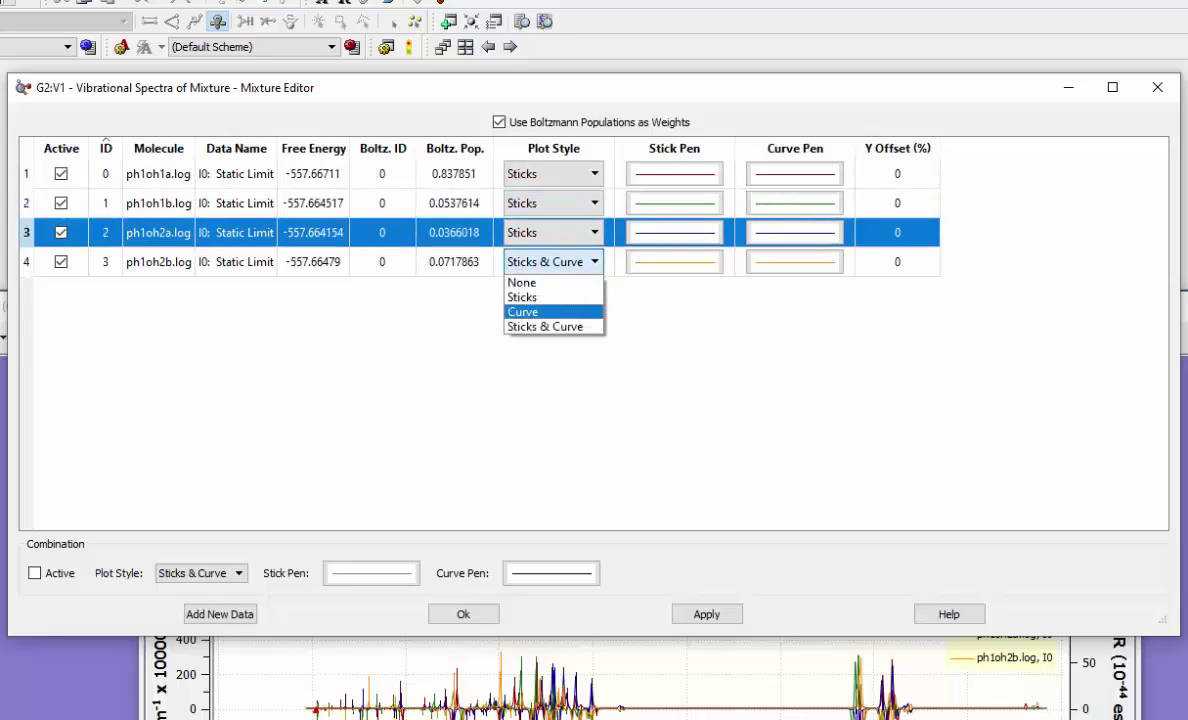
{"action": "left_click", "coordinate": [522, 297]}
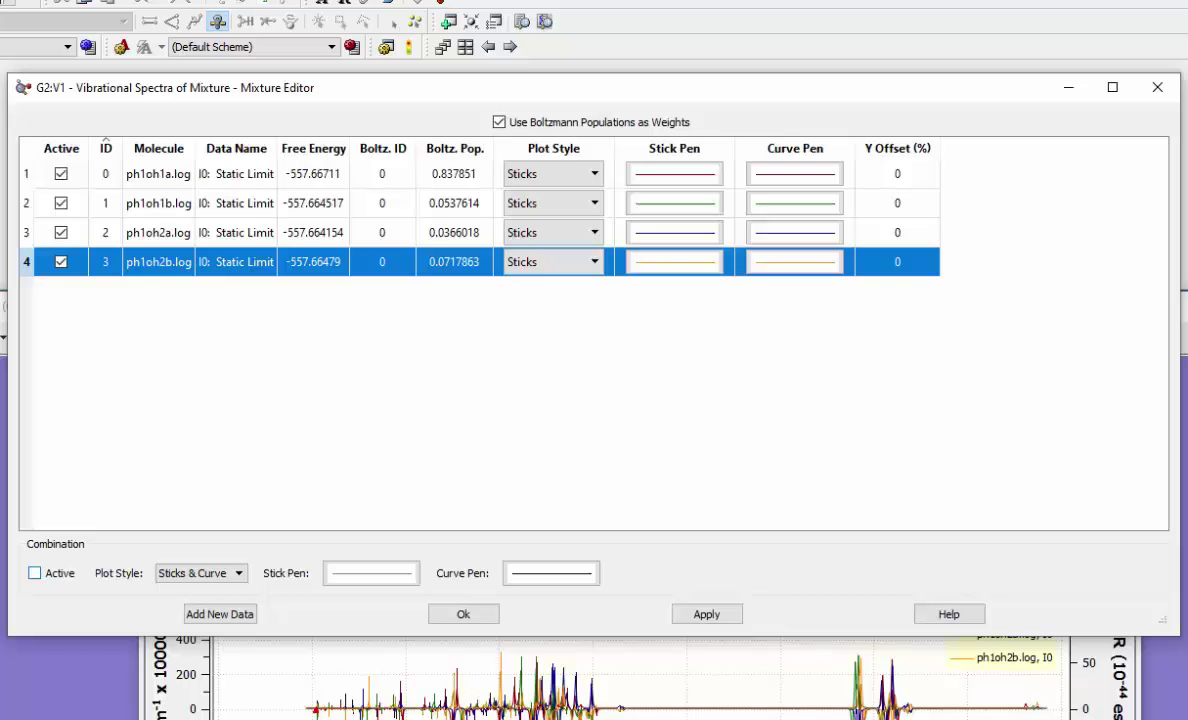
- Activate the combination spectrum with the Curve plot style and accept the mixture settings
{"action": "left_click", "coordinate": [35, 573]}
{"action": "left_click", "coordinate": [201, 573]}
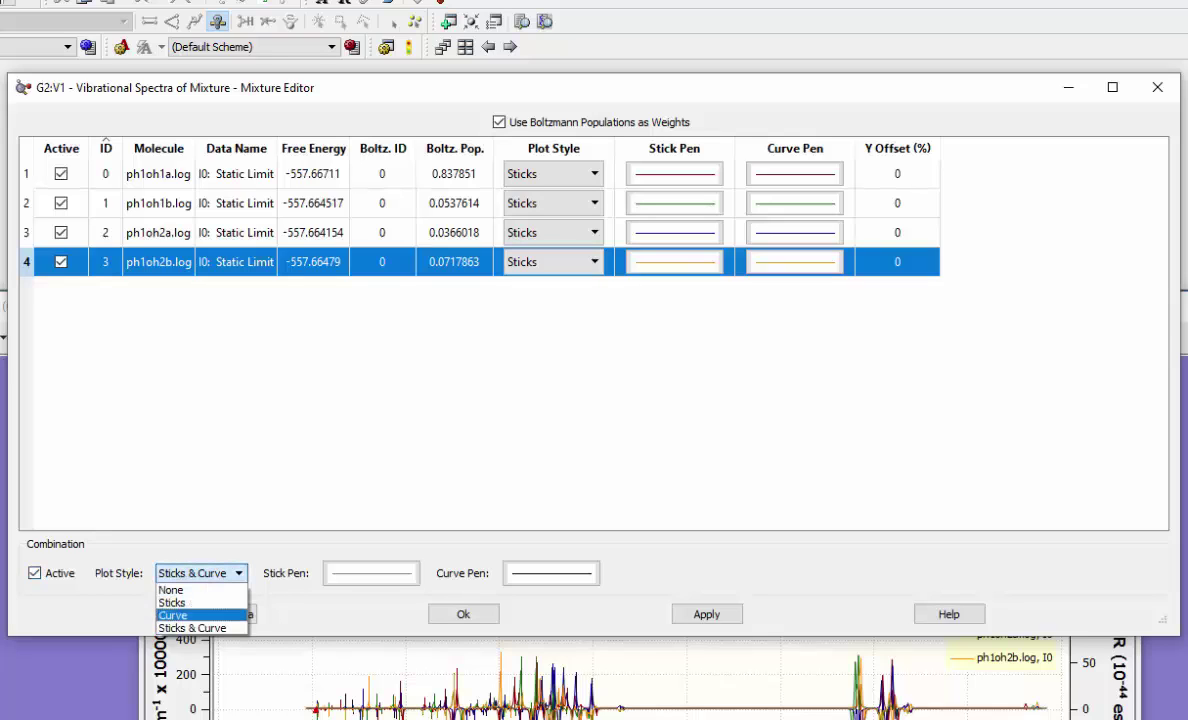
{"action": "left_click", "coordinate": [204, 616]}
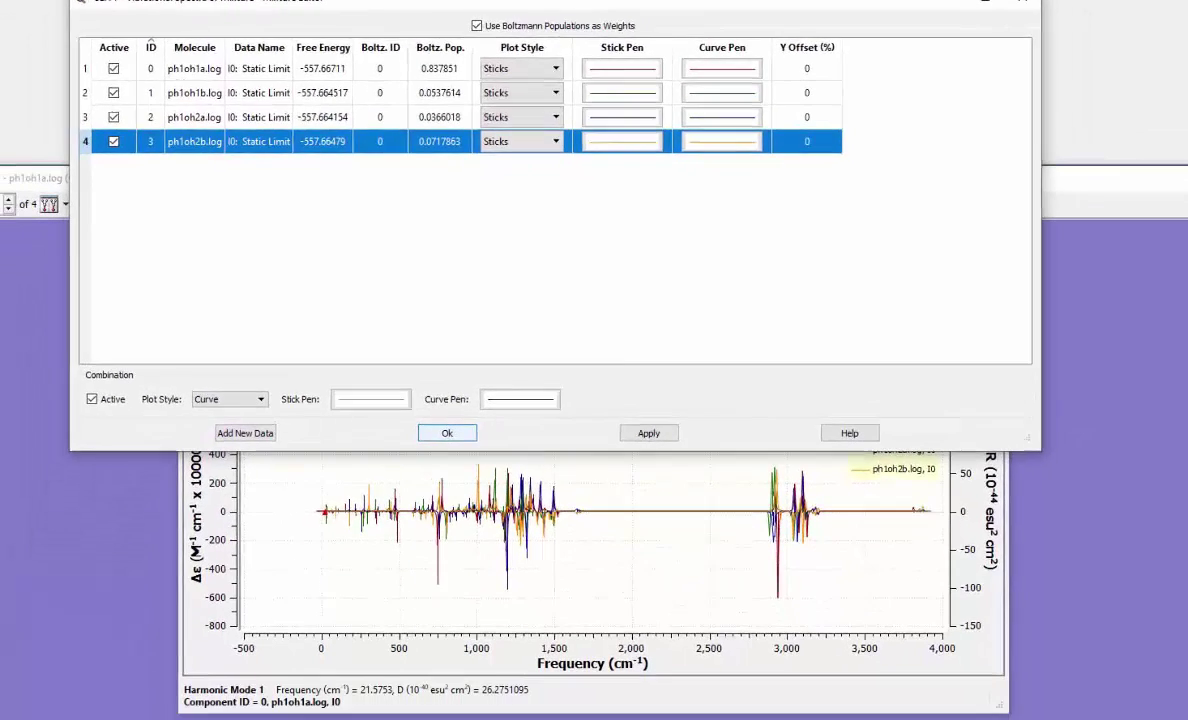
{"action": "left_click", "coordinate": [455, 524]}
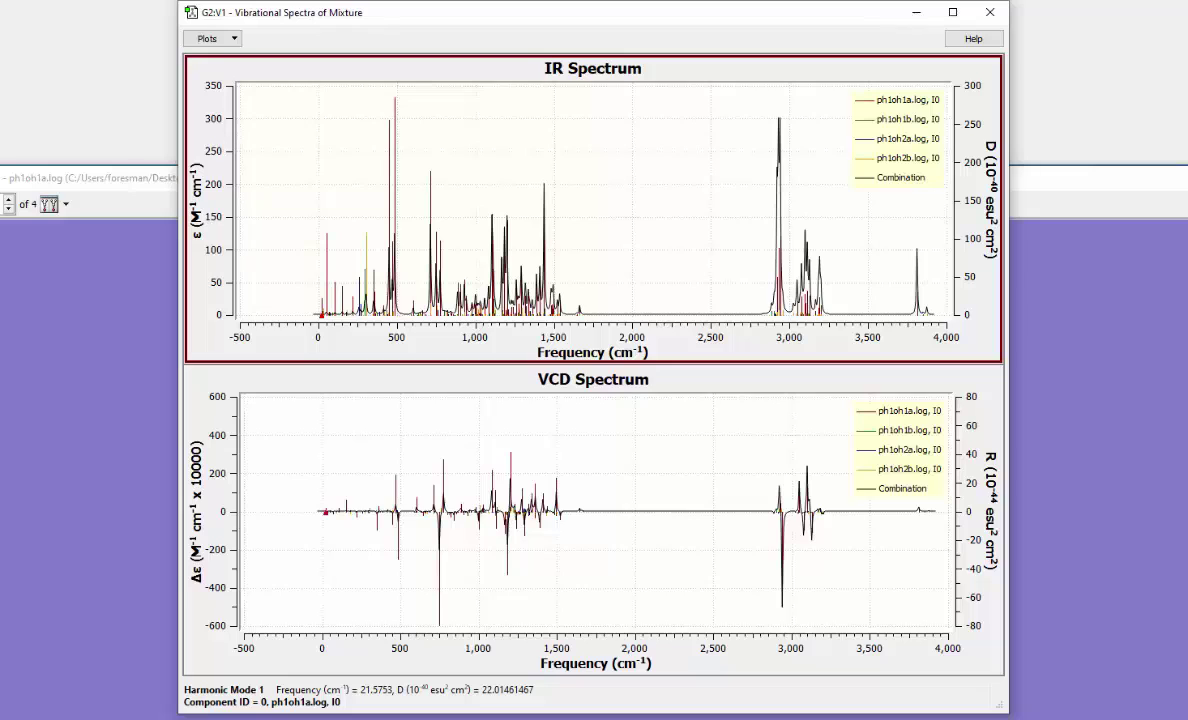
- Hide the IR plot and zoom into the VCD spectrum between about 1,165 and 1,345 cm⁻¹
{"action": "right_click", "coordinate": [590, 198]}
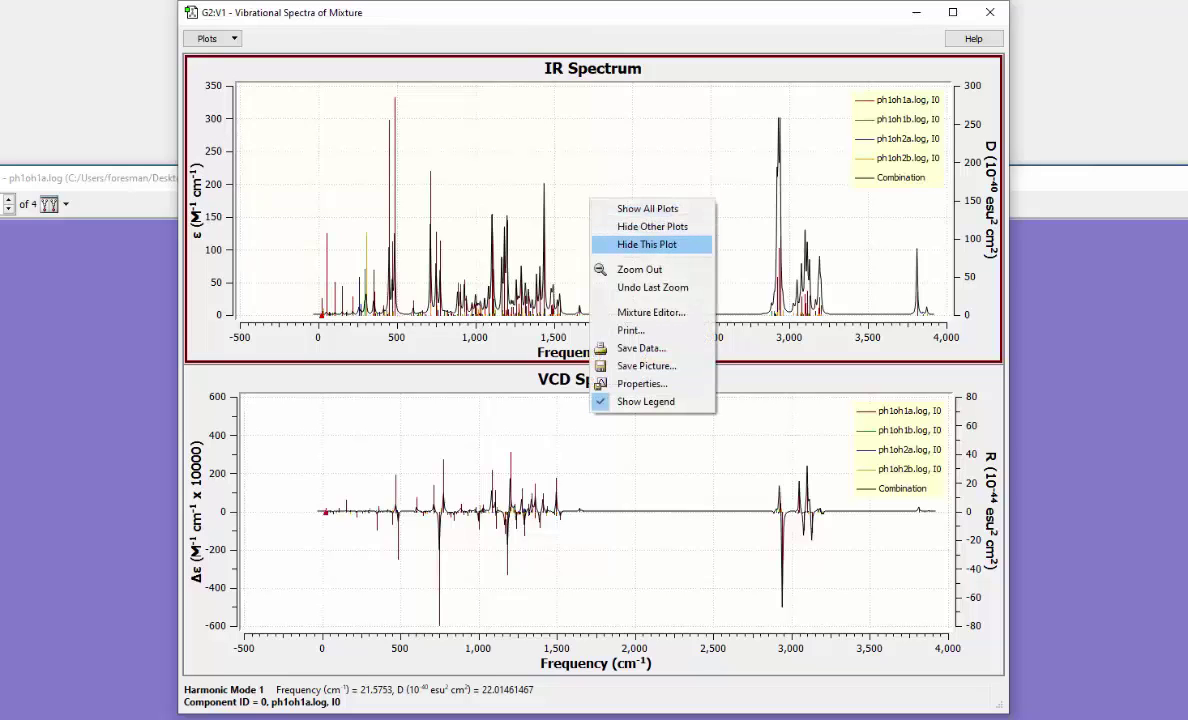
{"action": "left_click", "coordinate": [646, 244]}
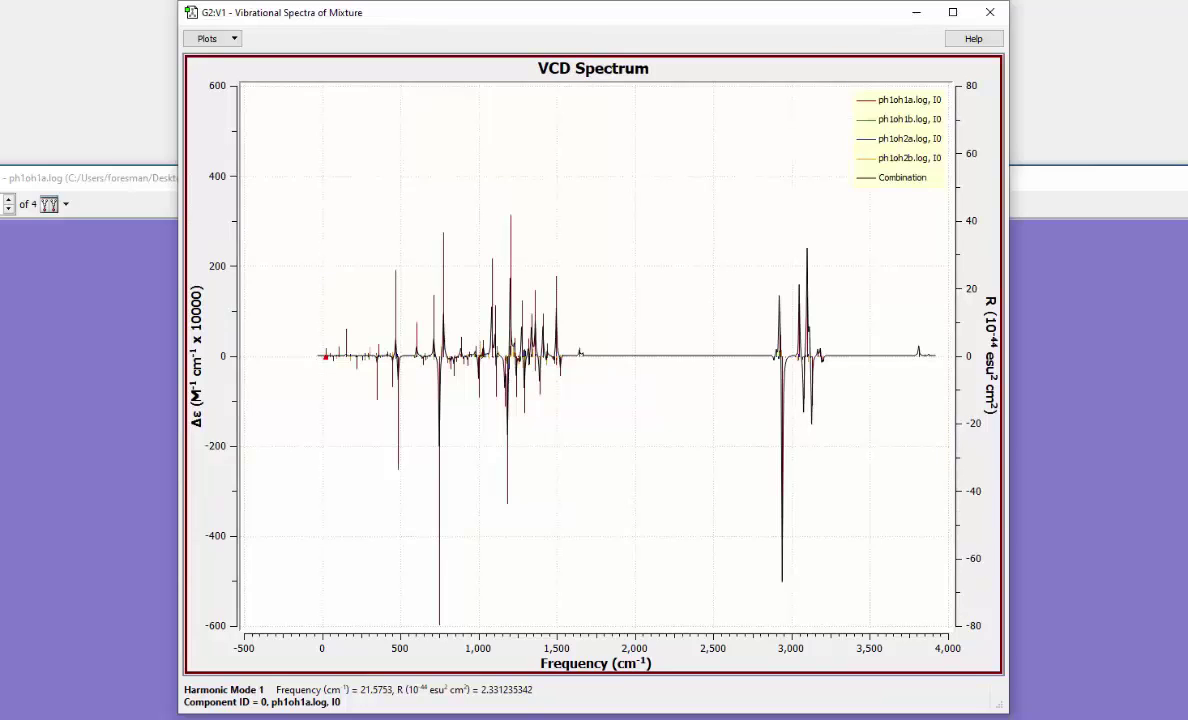
{"action": "left_click_drag", "start_coordinate": [290, 184], "coordinate": [620, 614]}
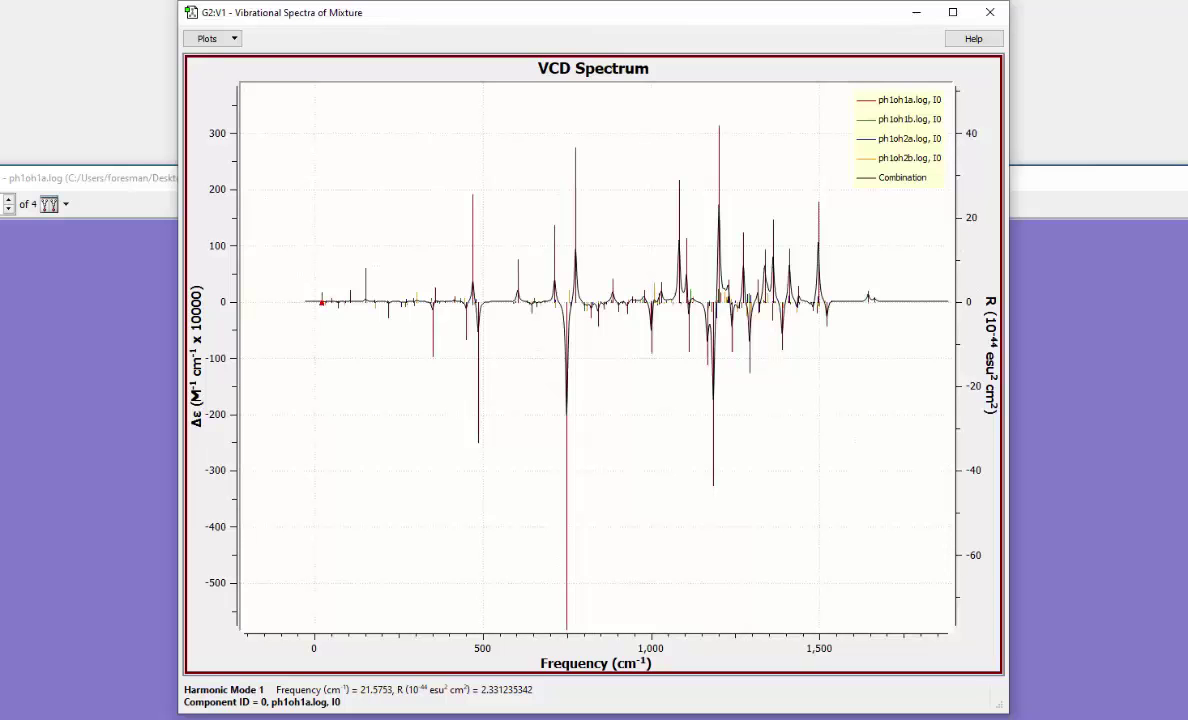
{"action": "left_click_drag", "start_coordinate": [622, 126], "coordinate": [864, 483]}
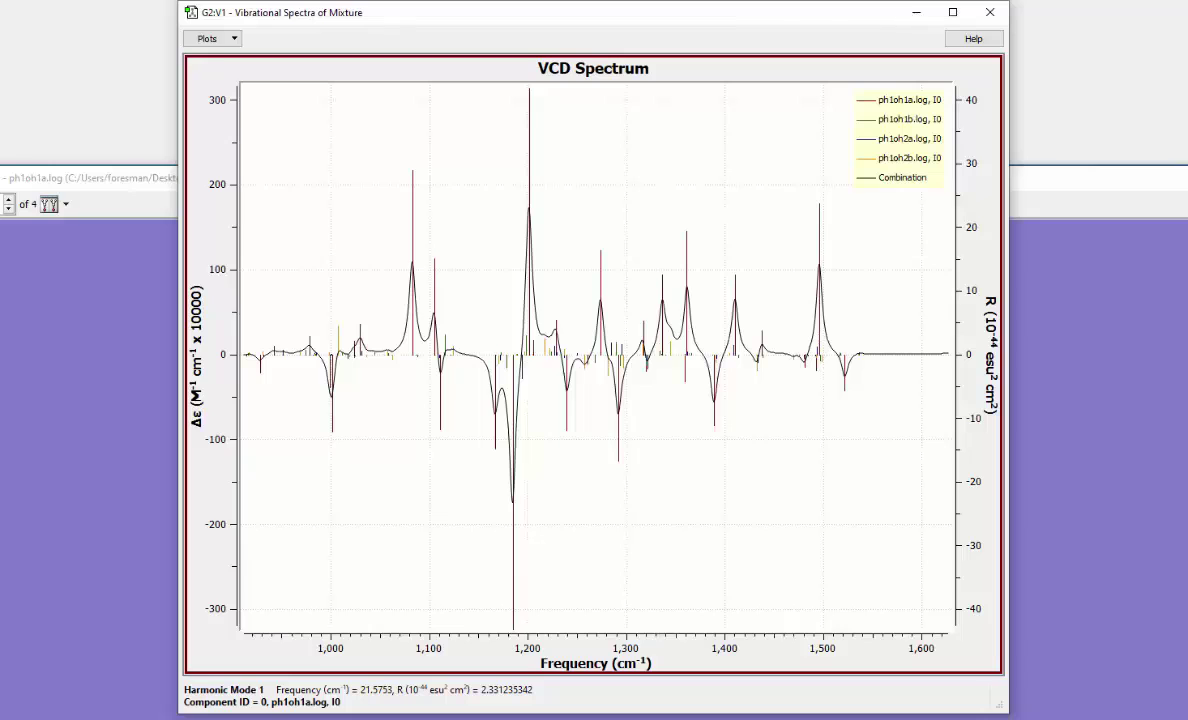
{"action": "left_click_drag", "start_coordinate": [494, 203], "coordinate": [662, 462]}
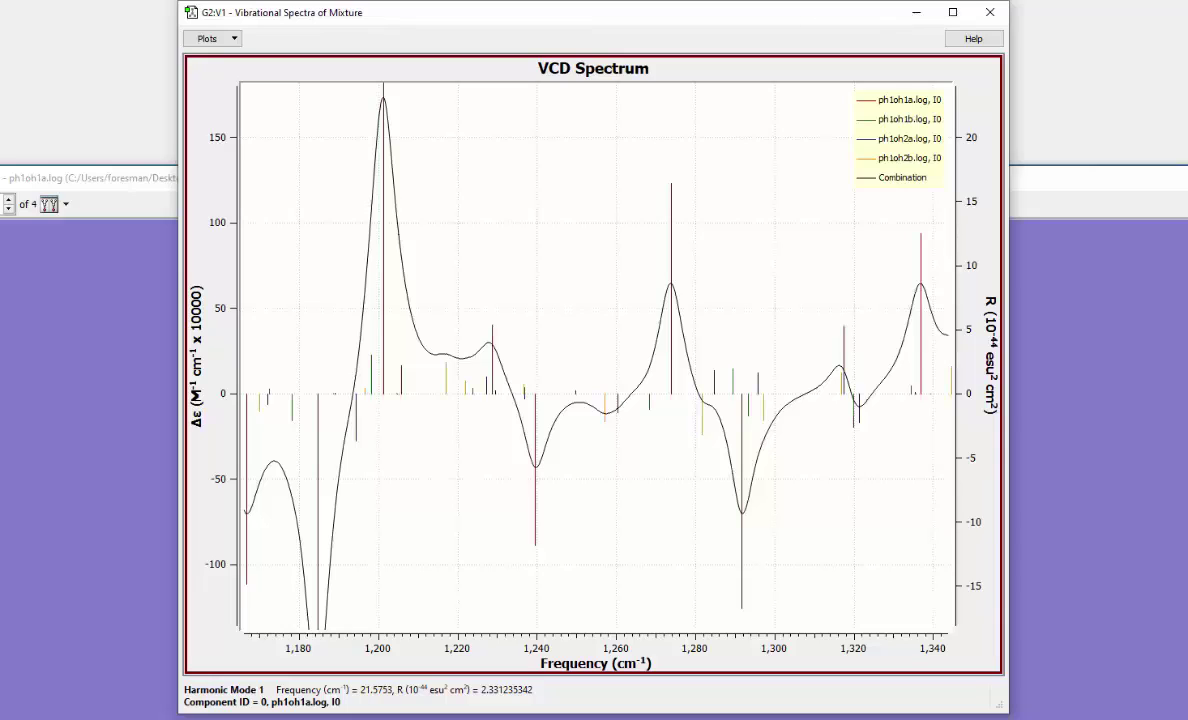
- Examine individual VCD sticks between about 1,198 and 1,257 cm⁻¹ to identify the conformer and harmonic mode behind each one
{"action": "left_click", "coordinate": [383, 390]}
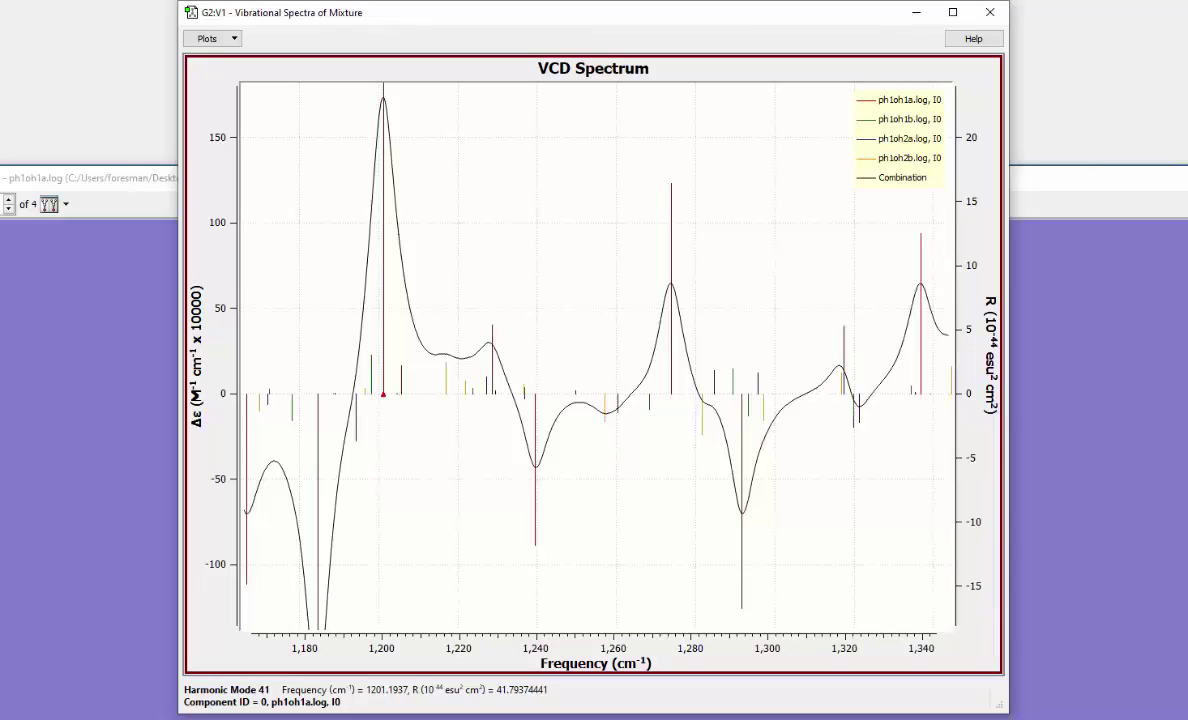
{"action": "left_click", "coordinate": [371, 383]}
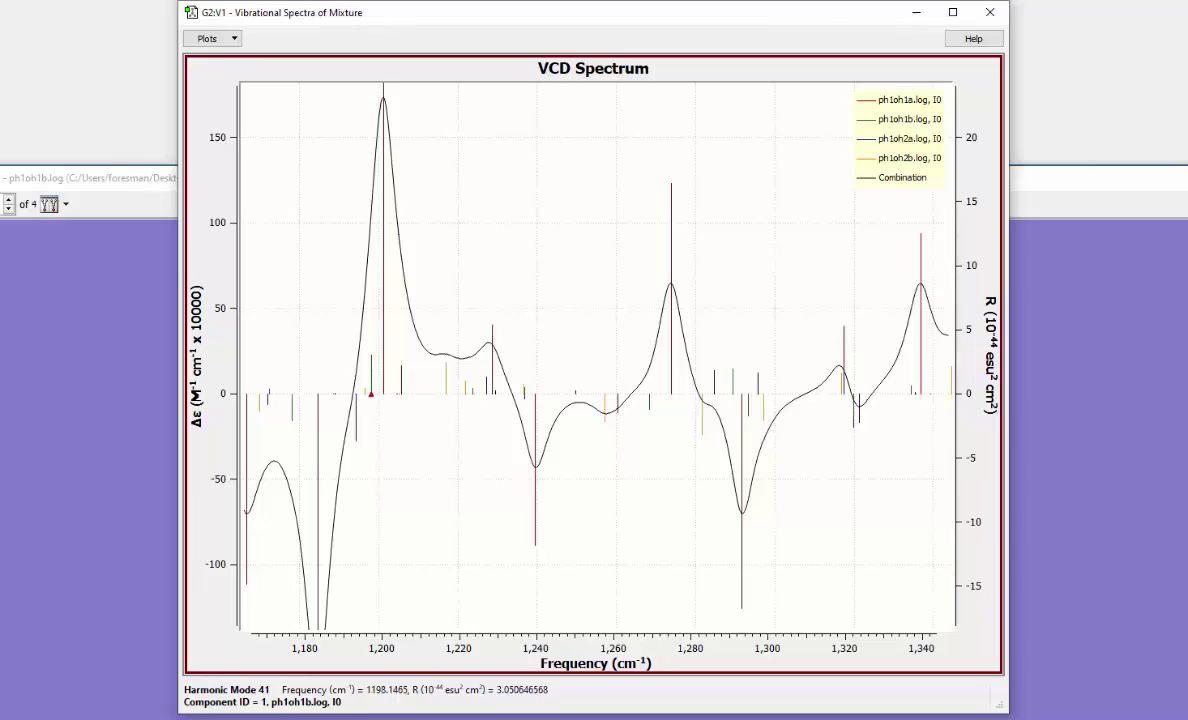
{"action": "left_click", "coordinate": [401, 380]}
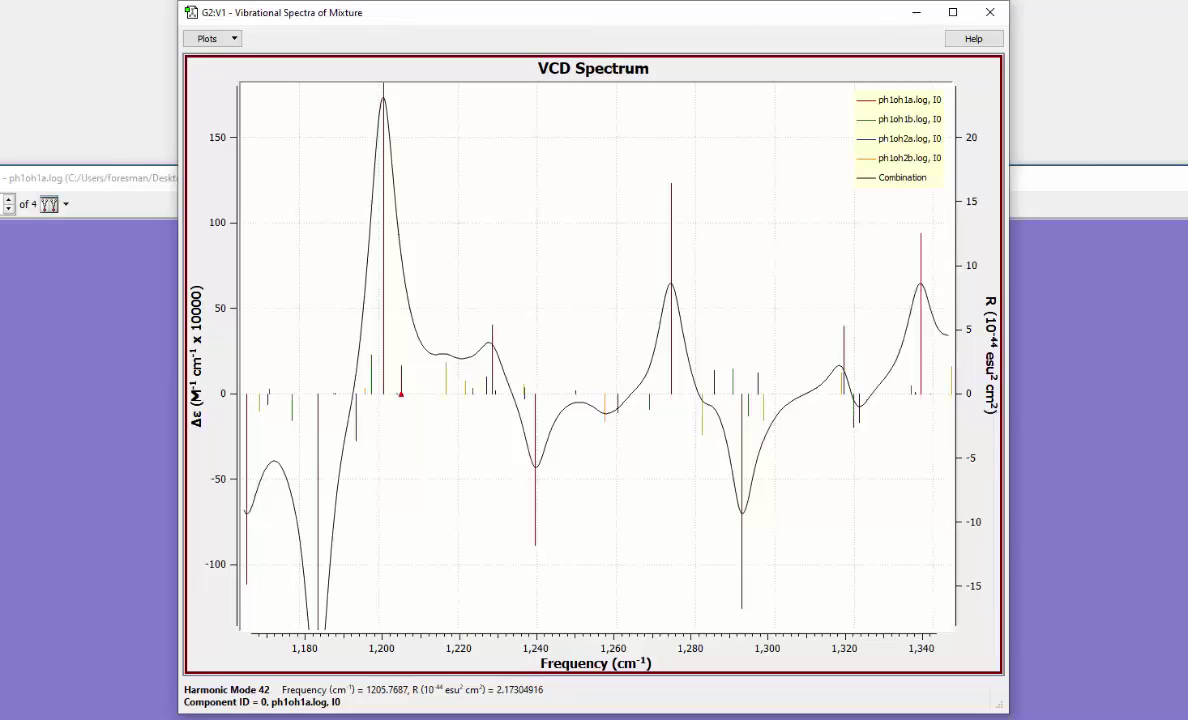
{"action": "left_click", "coordinate": [446, 380]}
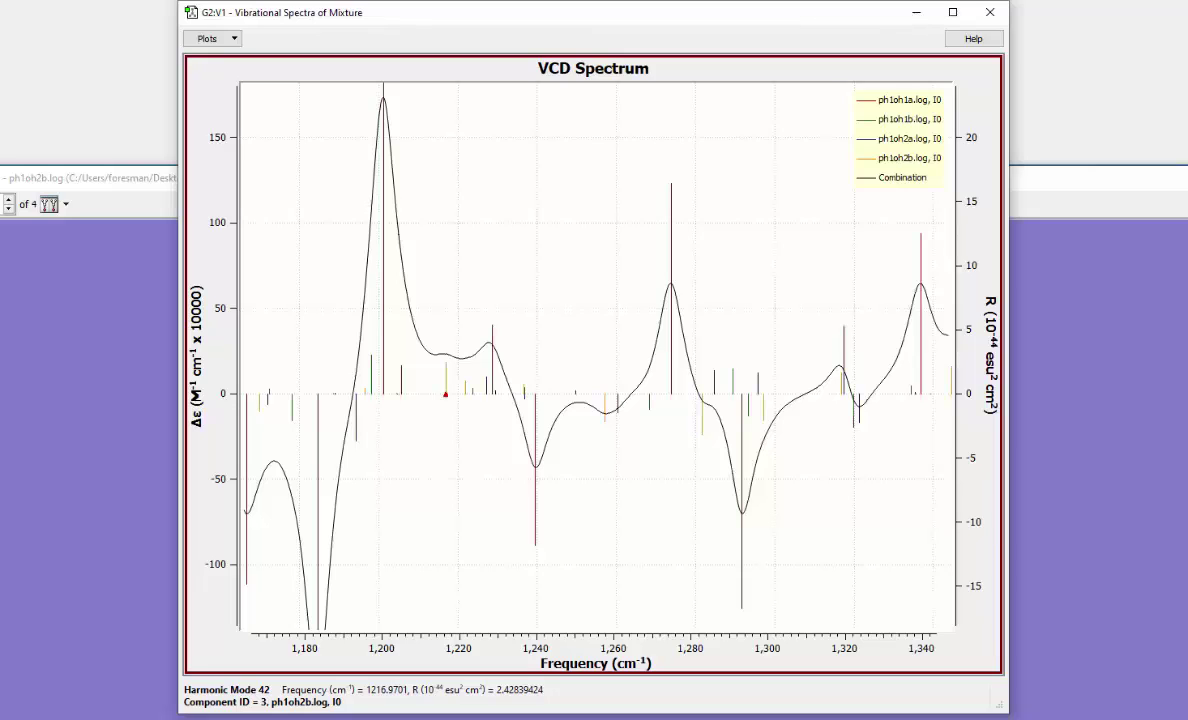
{"action": "right_click", "coordinate": [519, 247]}
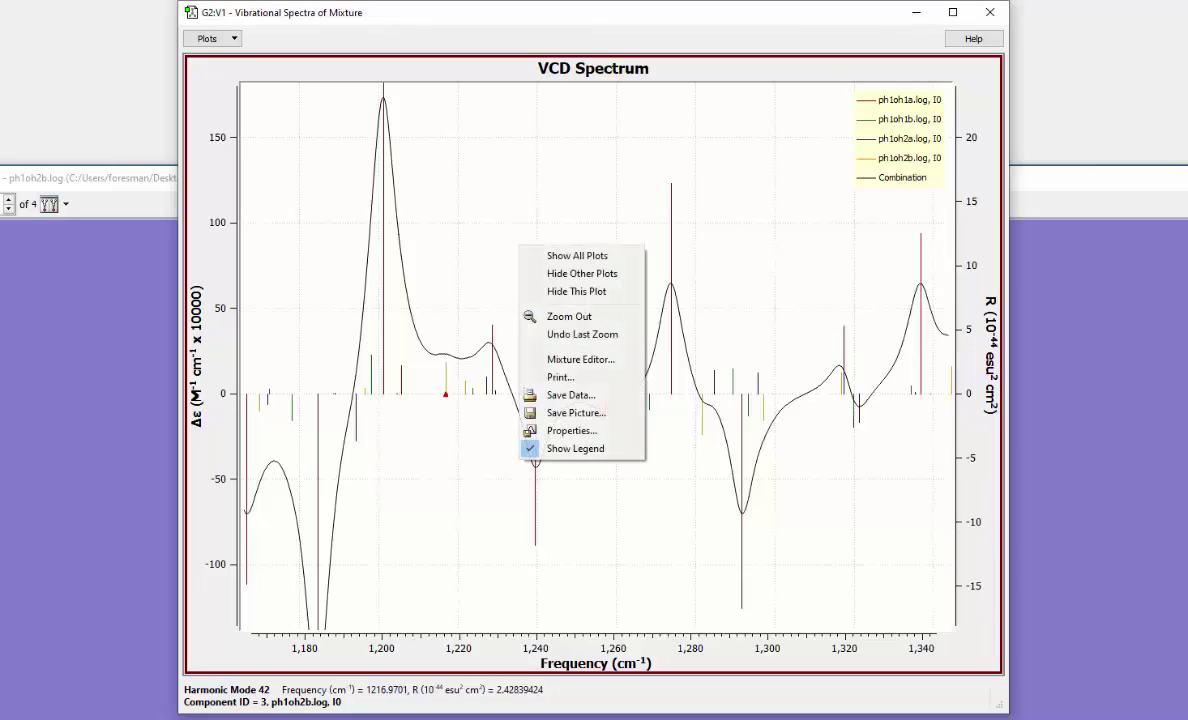
{"action": "left_click", "coordinate": [523, 393]}
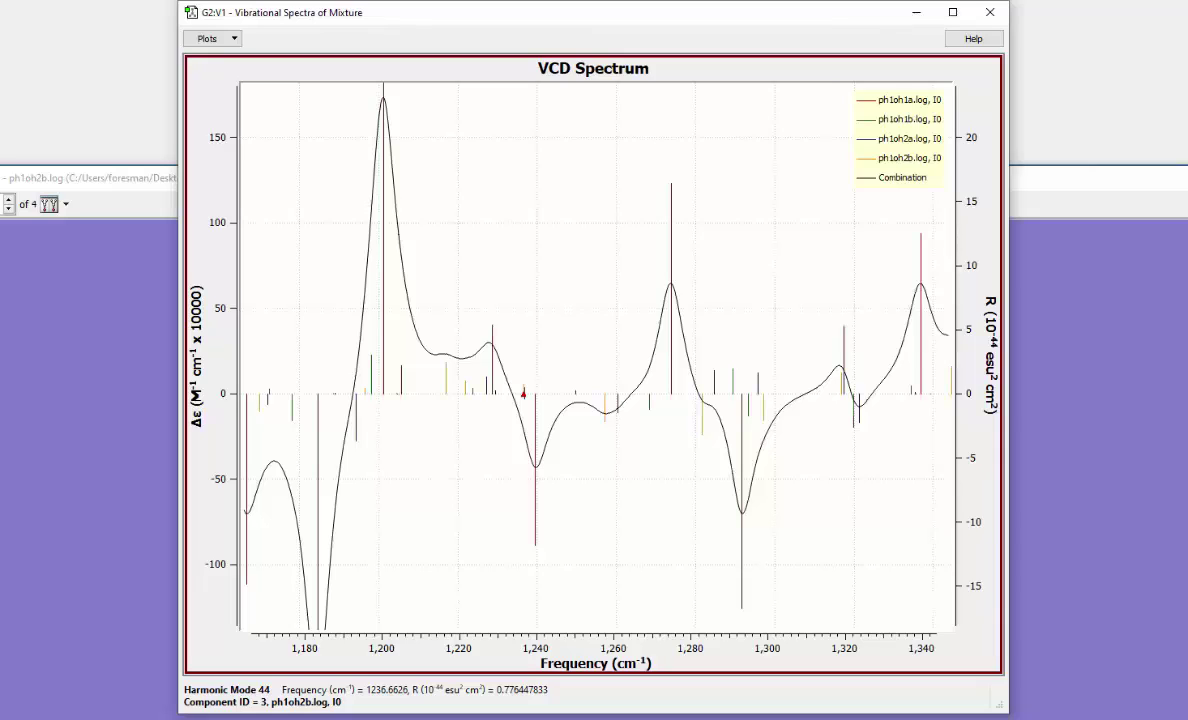
{"action": "key", "text": "Right"}
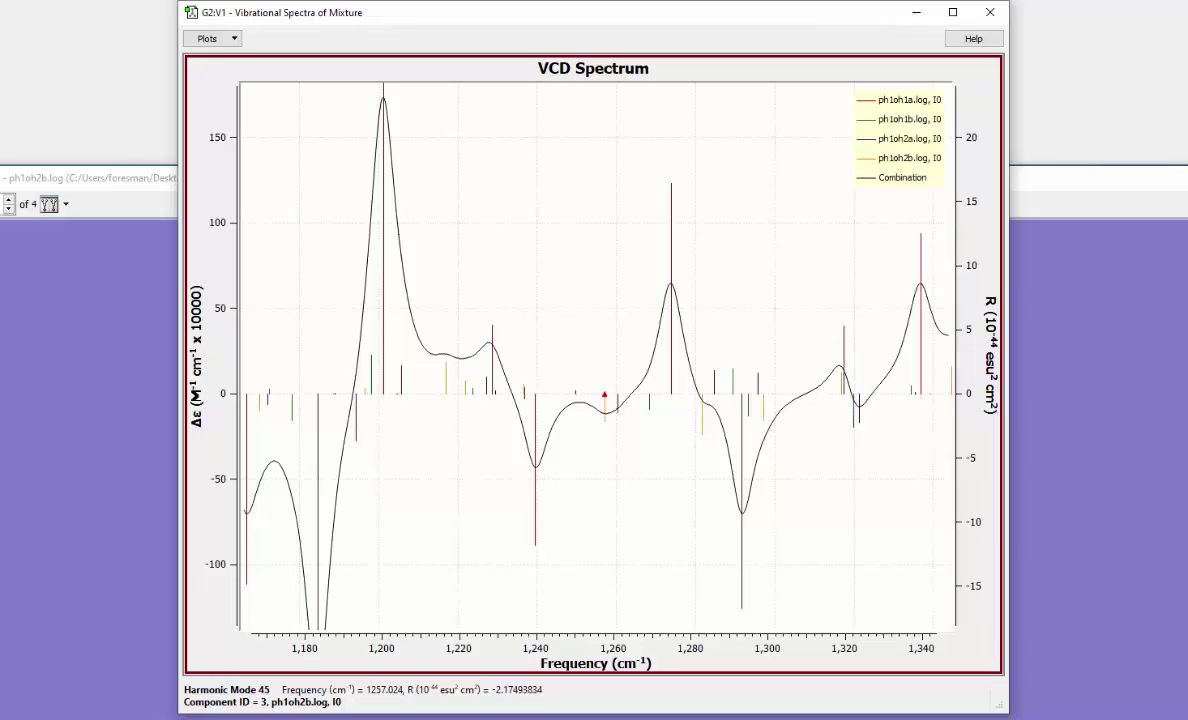
{"action": "right_click", "coordinate": [600, 392]}
{"action": "key", "text": "Escape"}
- Invert the X-axis of the VCD spectrum in its plot properties and accept the change
{"action": "right_click", "coordinate": [582, 277]}
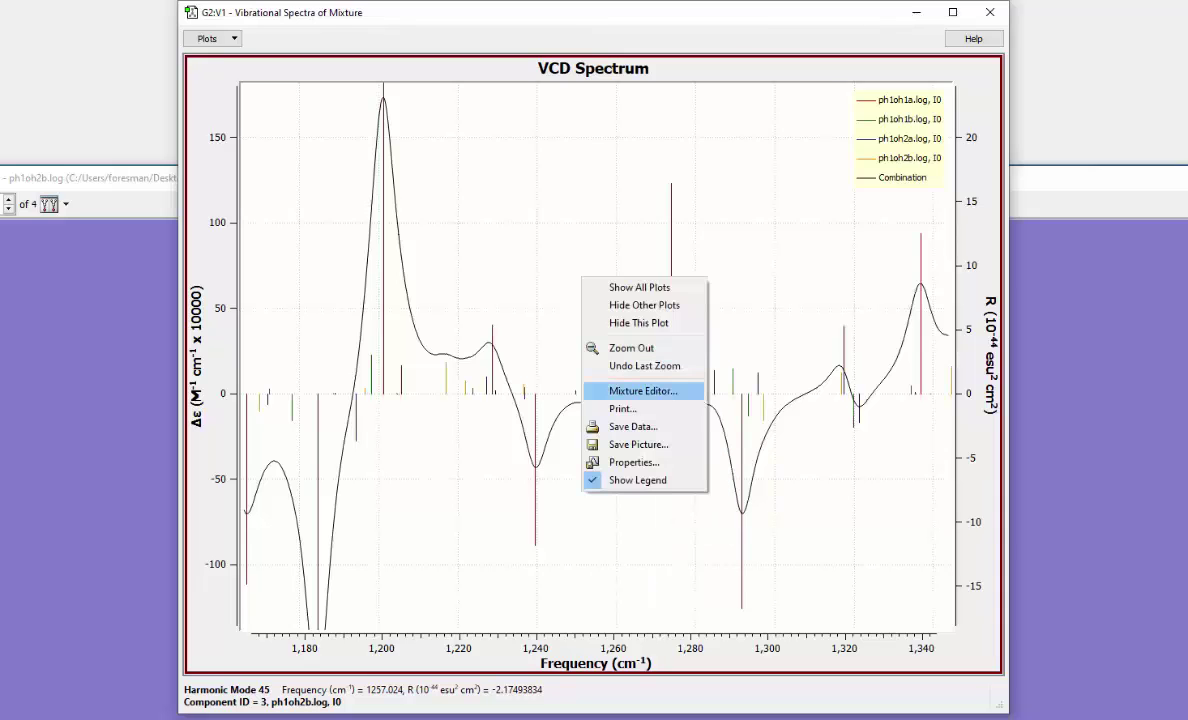
{"action": "key", "text": "Down"}
{"action": "key", "text": "Down"}
{"action": "key", "text": "Down"}
{"action": "key", "text": "Down"}
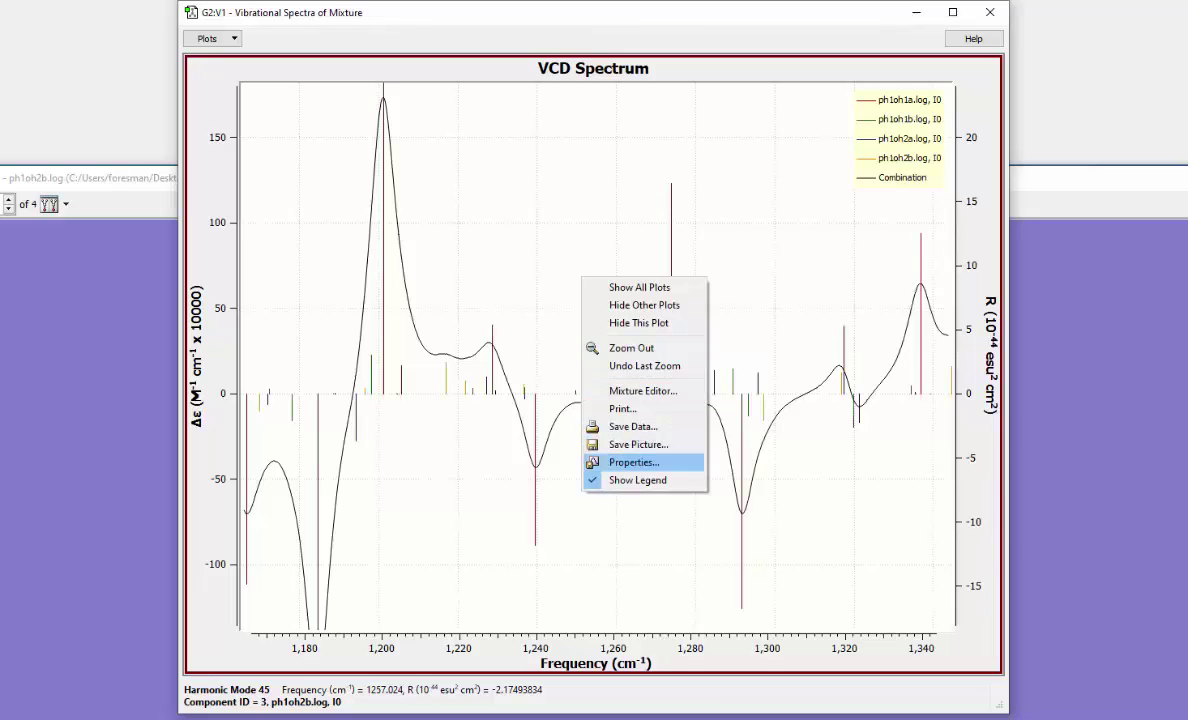
{"action": "key", "text": "Return"}
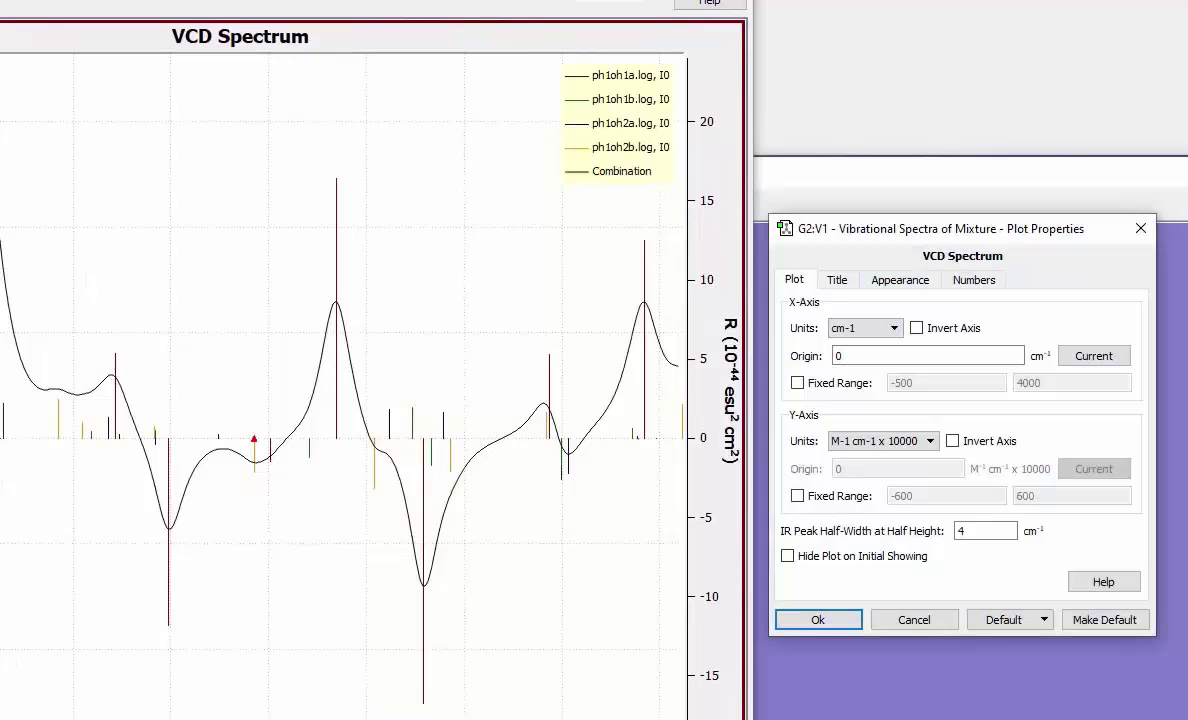
{"action": "left_click_drag", "start_coordinate": [1001, 231], "coordinate": [258, 102]}
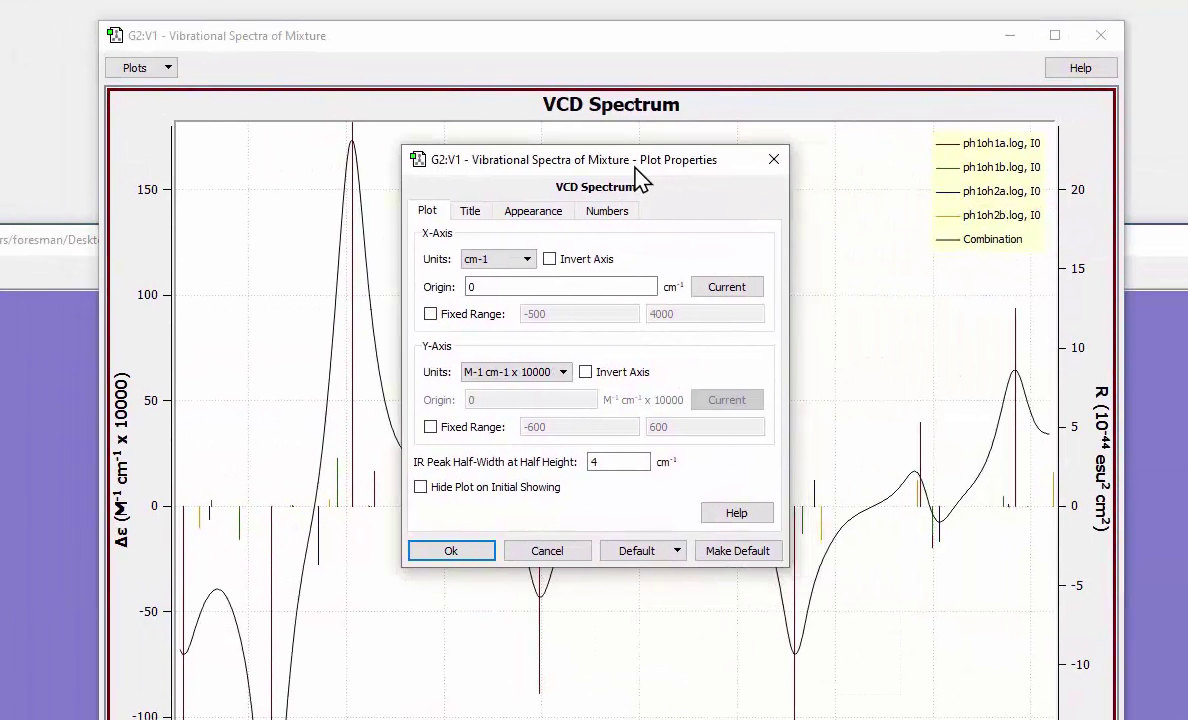
{"action": "left_click_drag", "start_coordinate": [635, 168], "coordinate": [633, 168]}
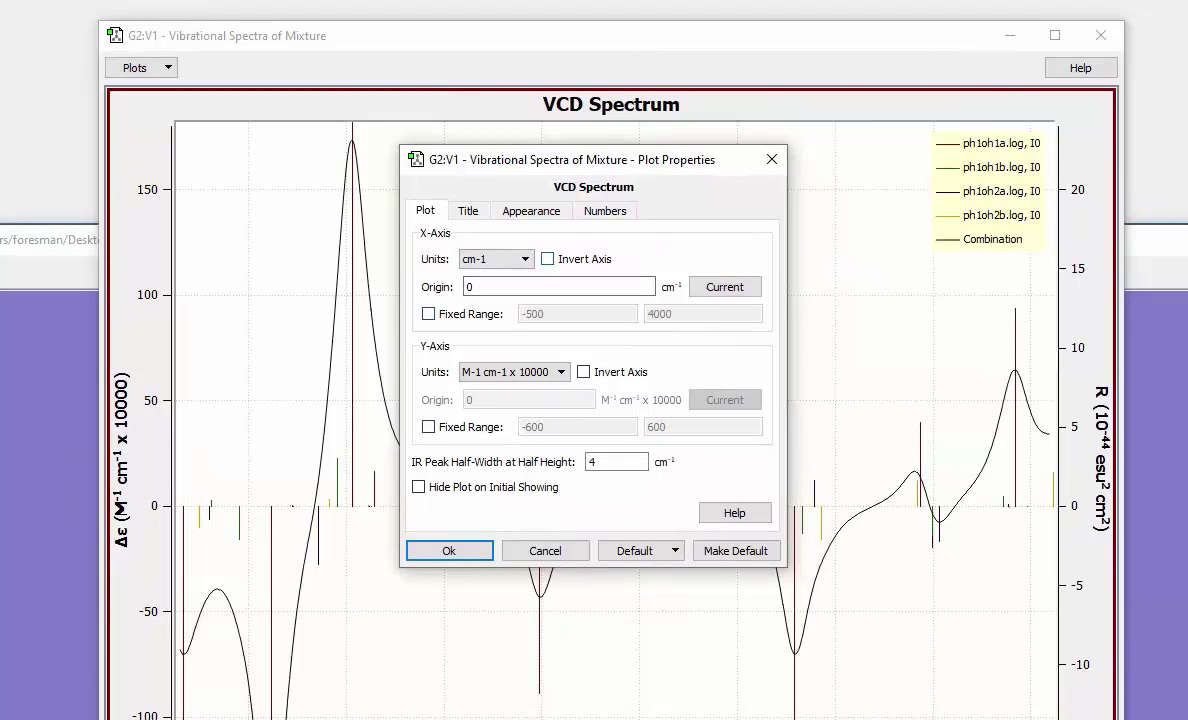
{"action": "left_click", "coordinate": [547, 259]}
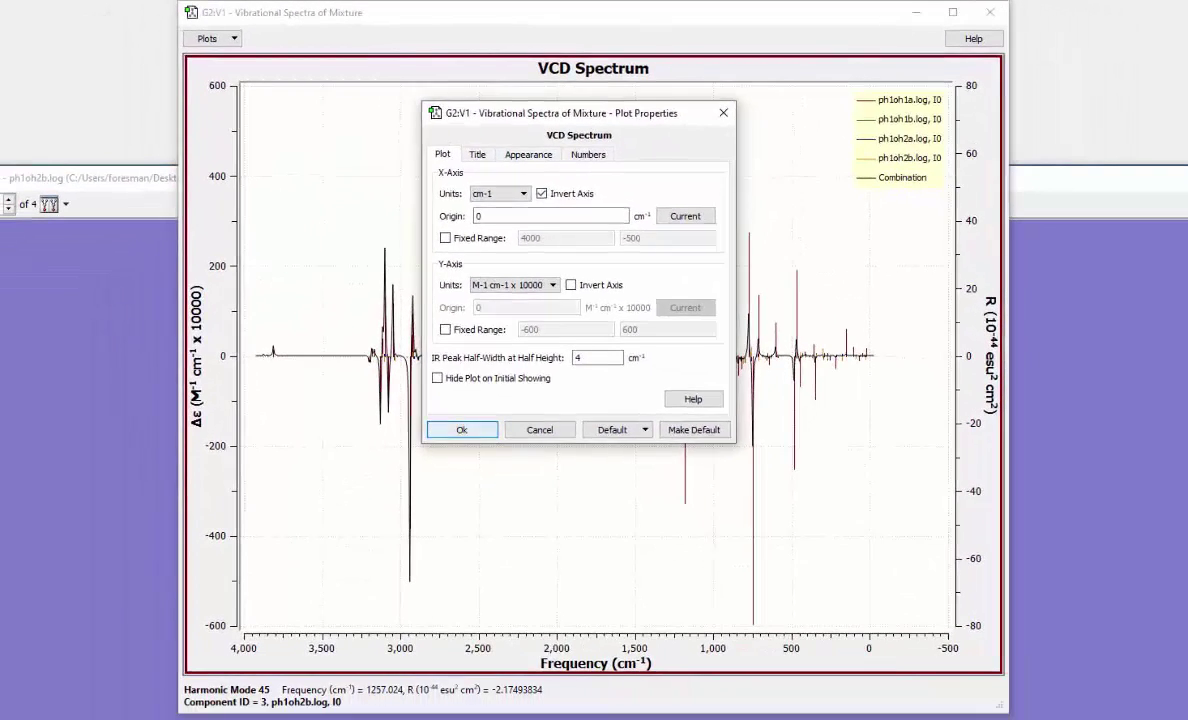
{"action": "key", "text": "Return"}
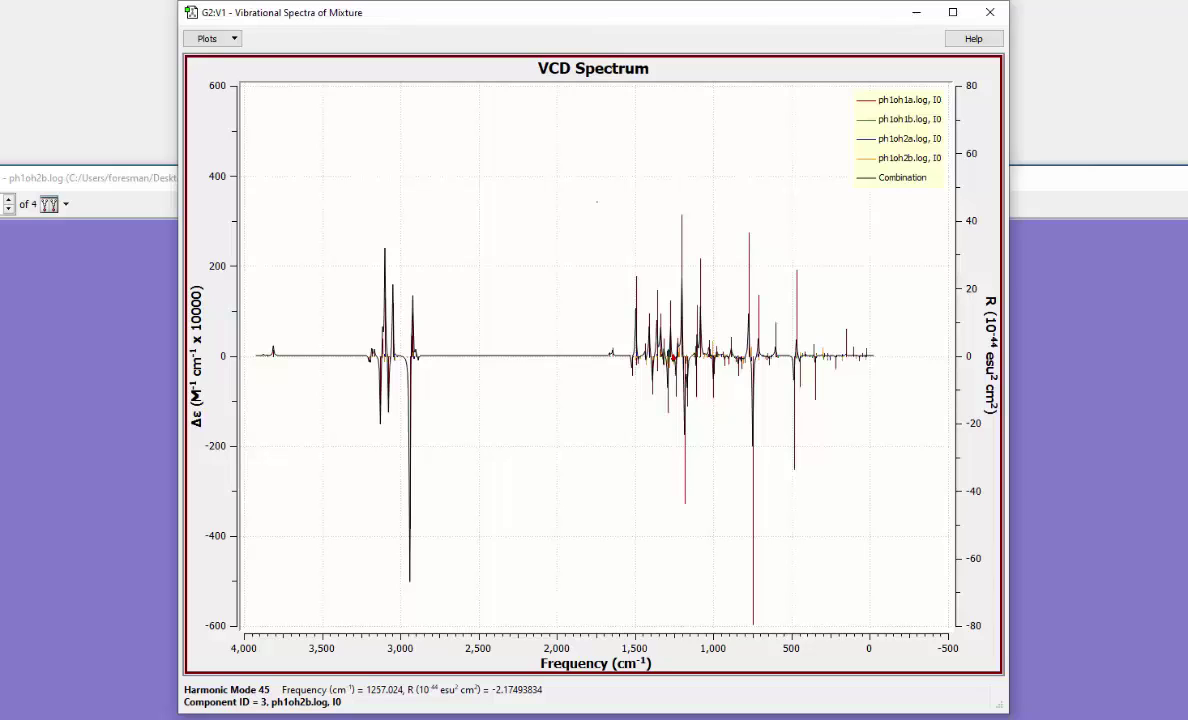
- Invert the Y-axis of the VCD spectrum in its plot properties and zoom into the region below about 1,870 cm⁻¹
{"action": "left_click_drag", "start_coordinate": [597, 200], "coordinate": [885, 500]}
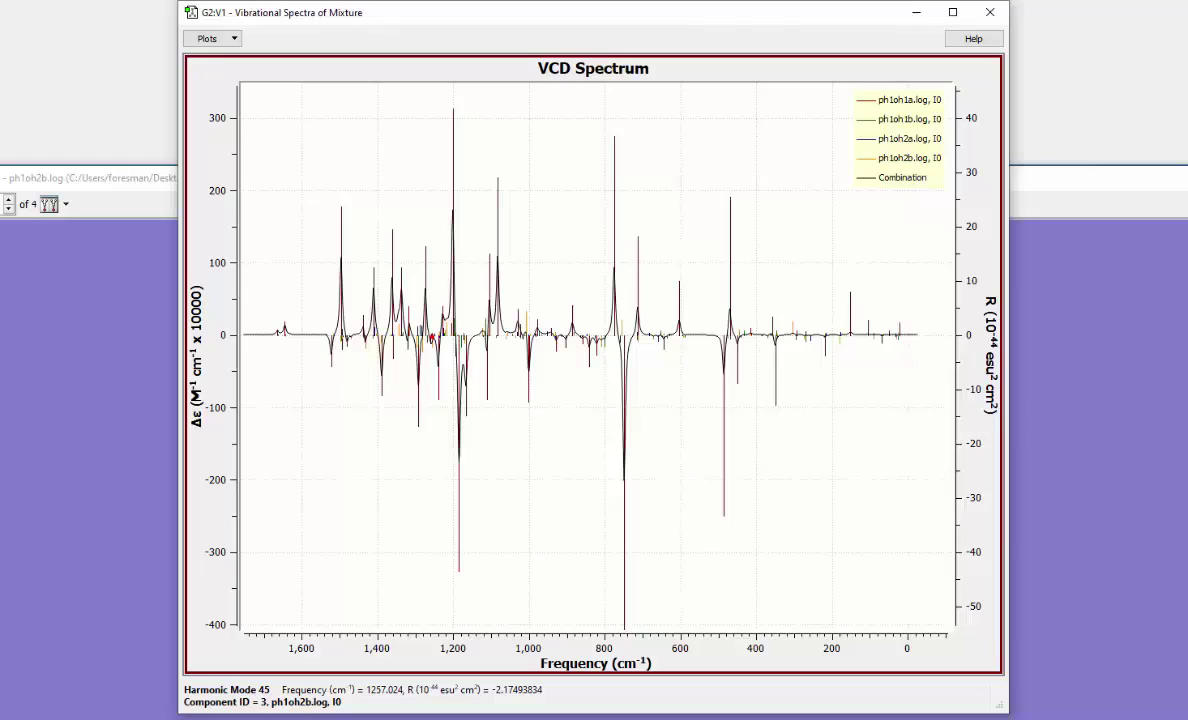
{"action": "right_click", "coordinate": [509, 205]}
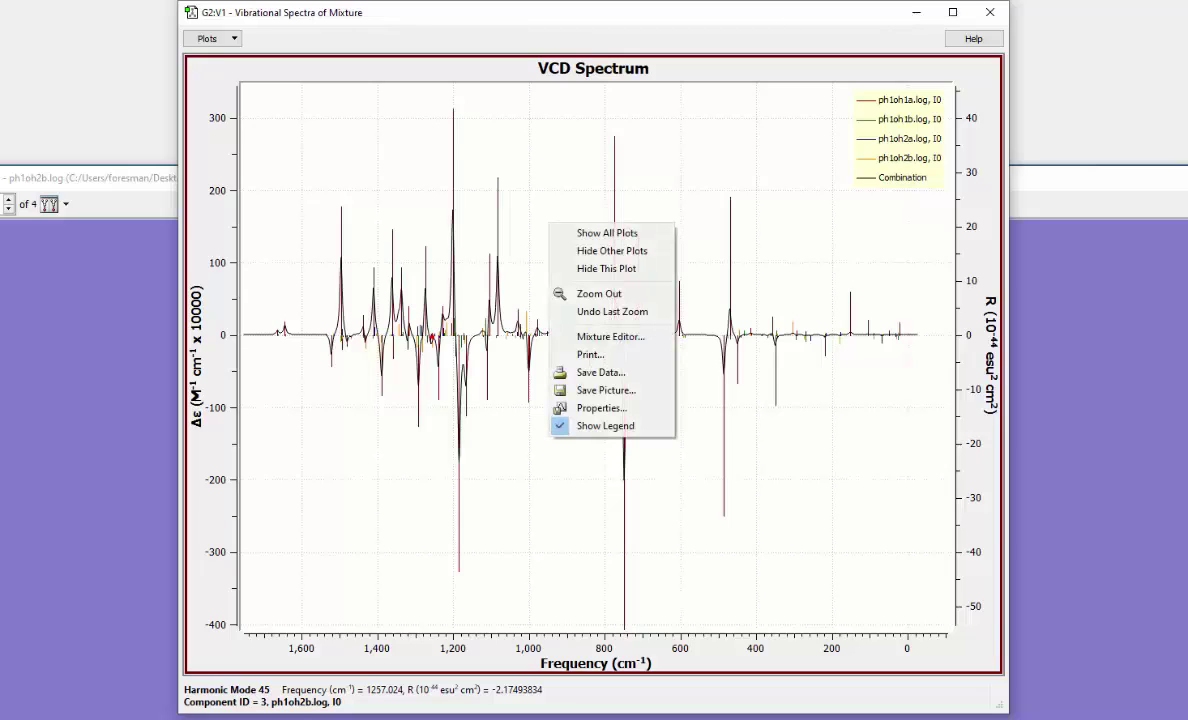
{"action": "left_click", "coordinate": [565, 378]}
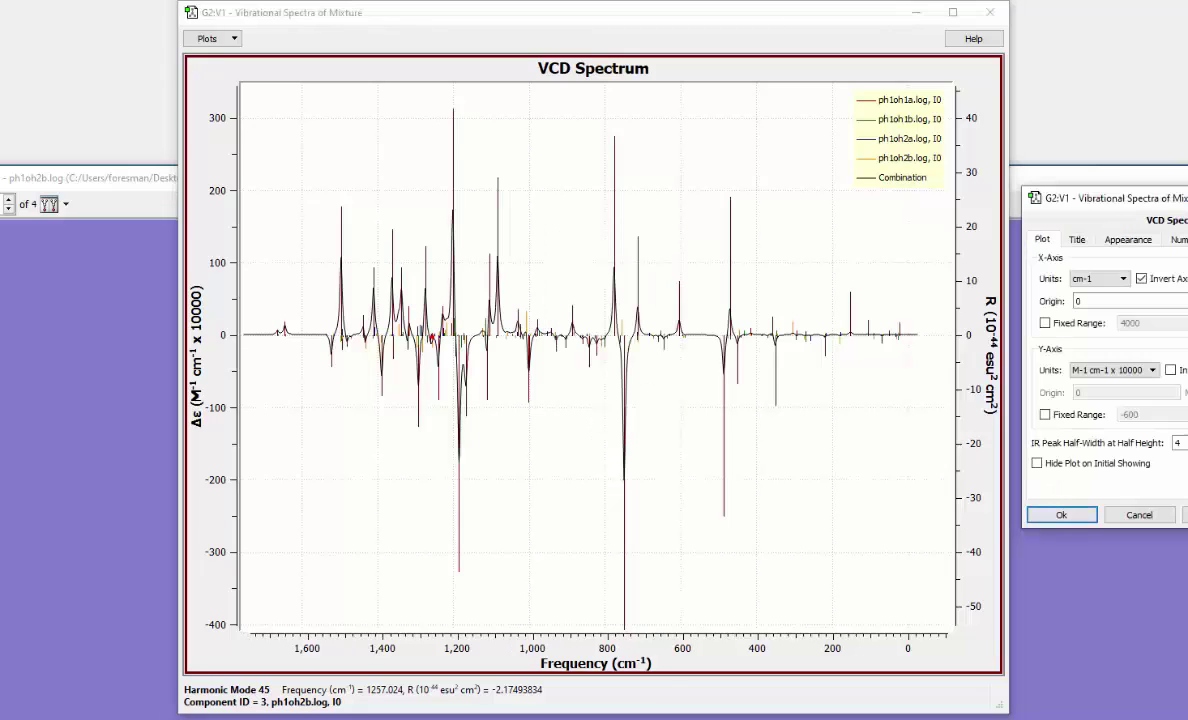
{"action": "left_click_drag", "start_coordinate": [1130, 200], "coordinate": [489, 151]}
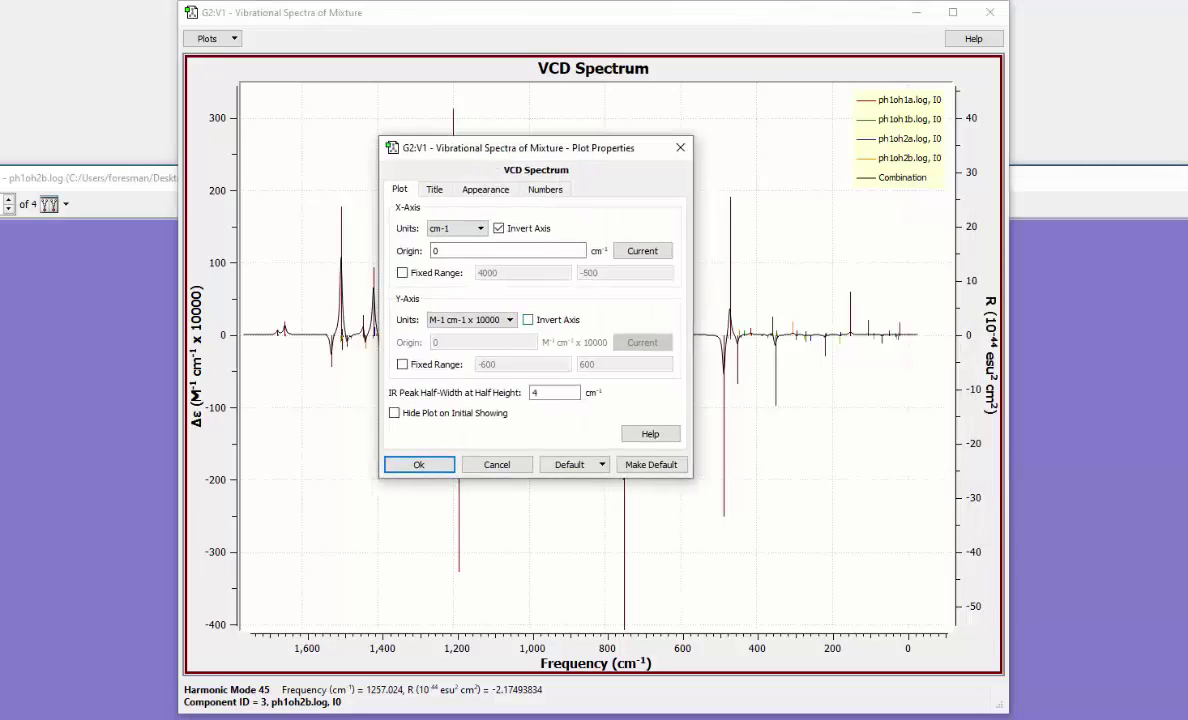
{"action": "left_click", "coordinate": [528, 320]}
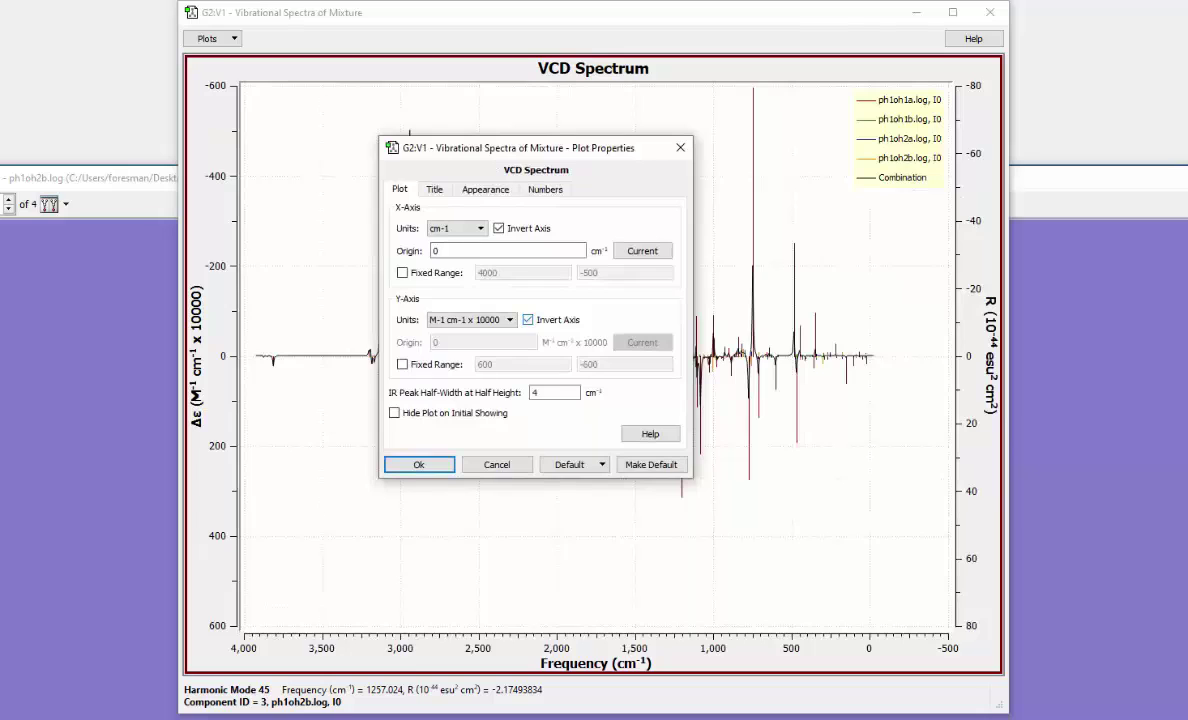
{"action": "key", "text": "Return"}
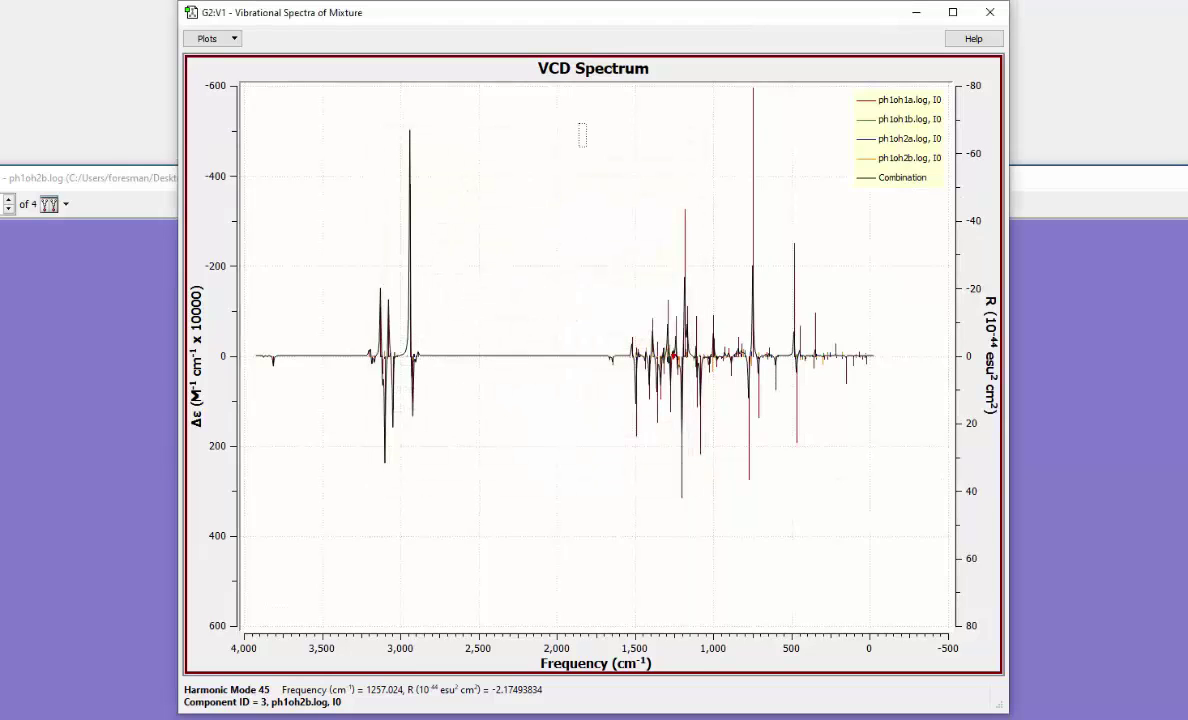
{"action": "left_click_drag", "start_coordinate": [580, 124], "coordinate": [875, 515]}
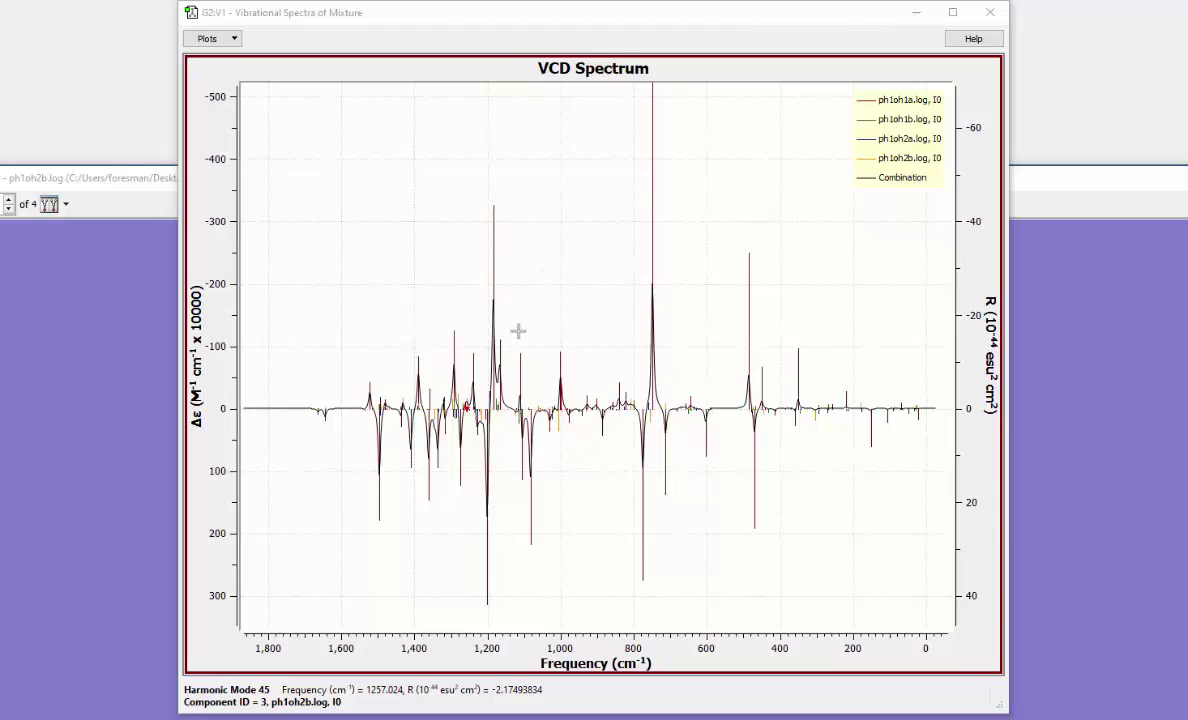
- Start saving the VCD spectrum data as a text file and set the export's initial frequency to 800 cm⁻¹
{"action": "right_click", "coordinate": [398, 298]}
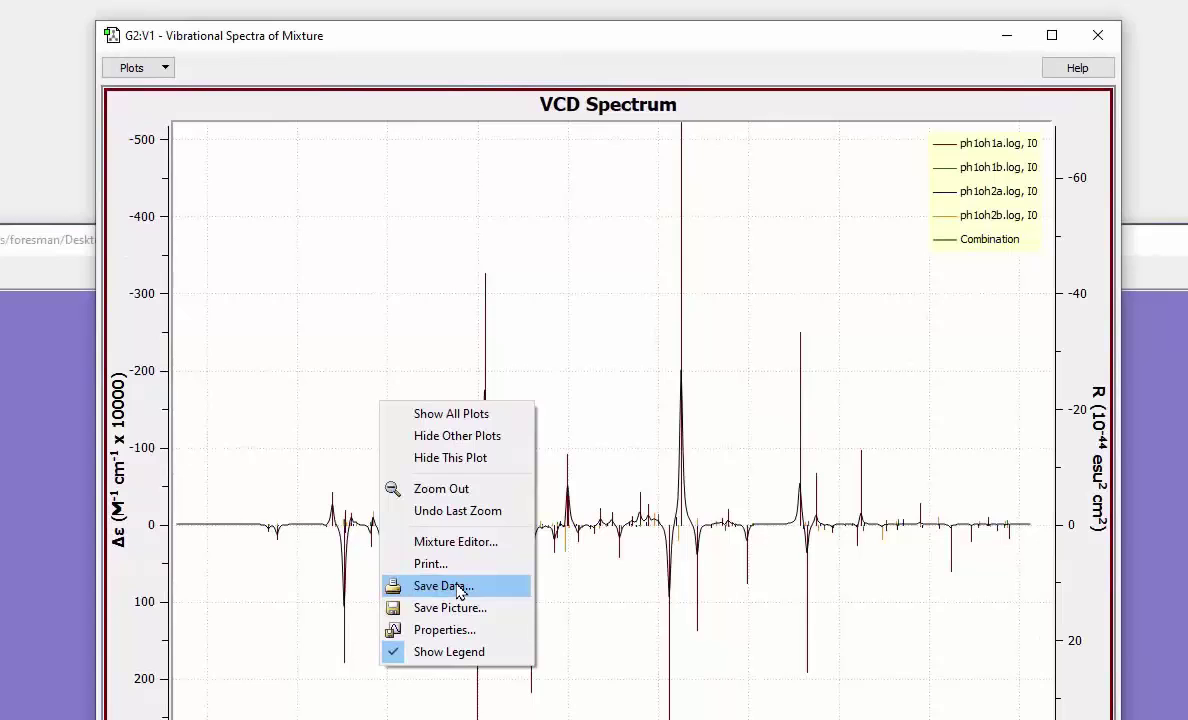
{"action": "left_click", "coordinate": [458, 590]}
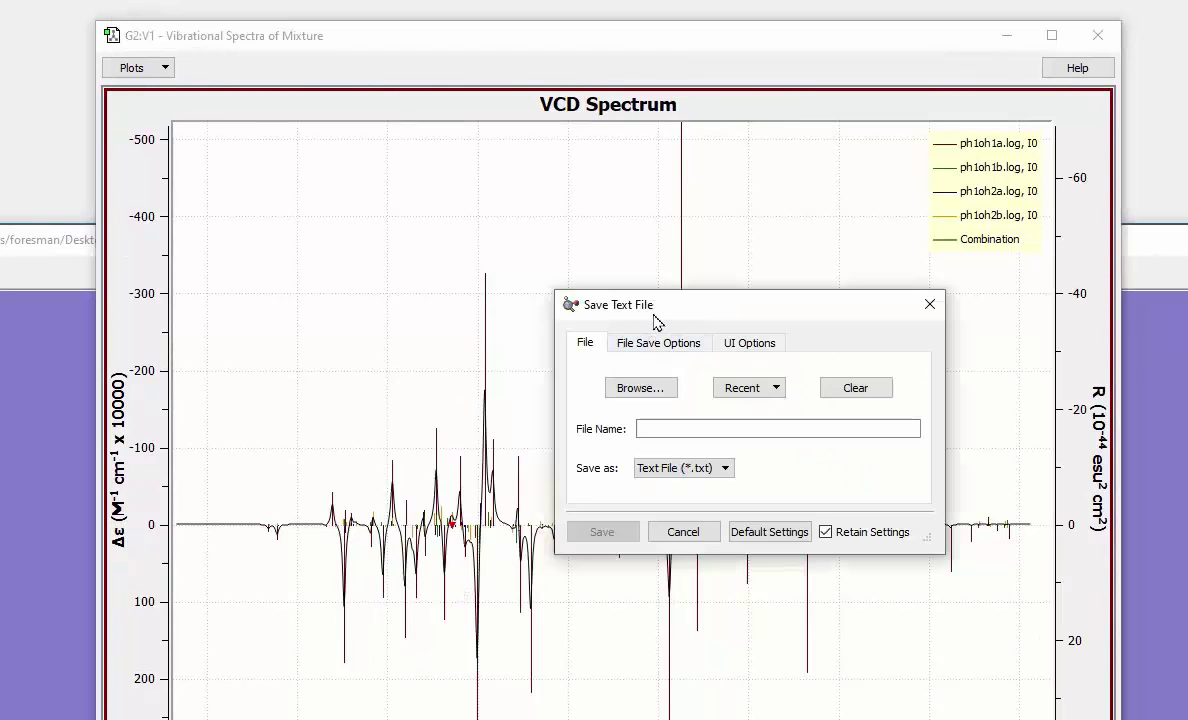
{"action": "left_click_drag", "start_coordinate": [605, 297], "coordinate": [334, 176]}
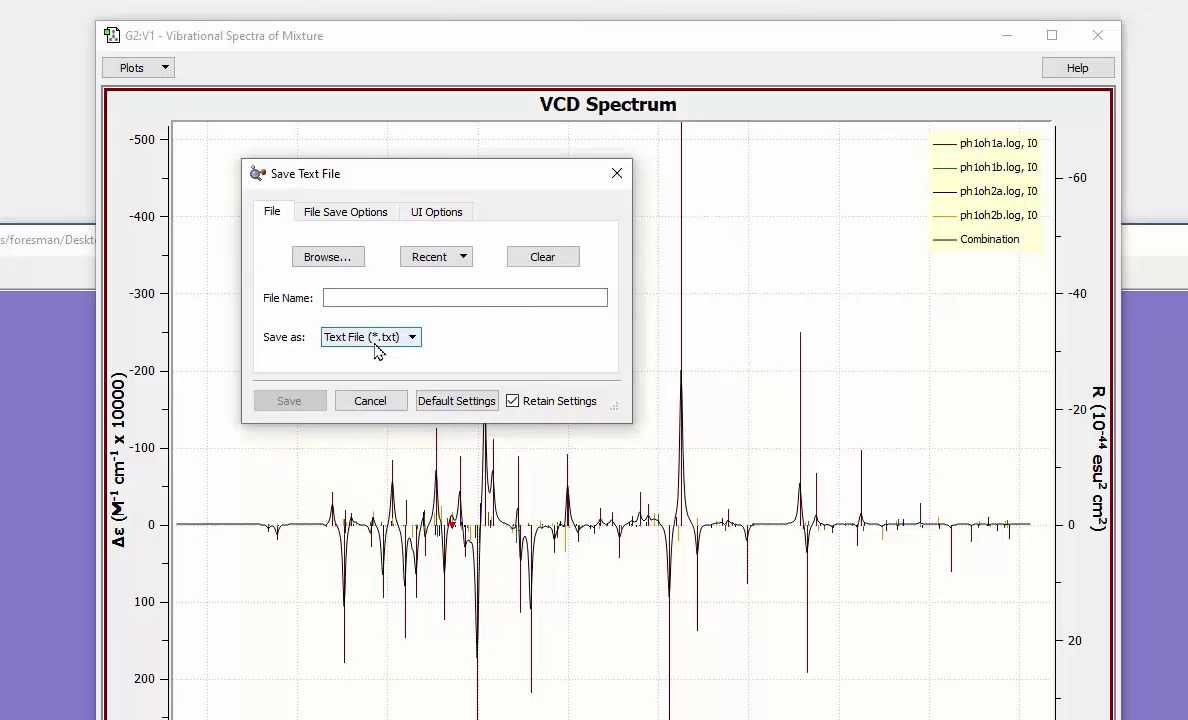
{"action": "left_click", "coordinate": [358, 218]}
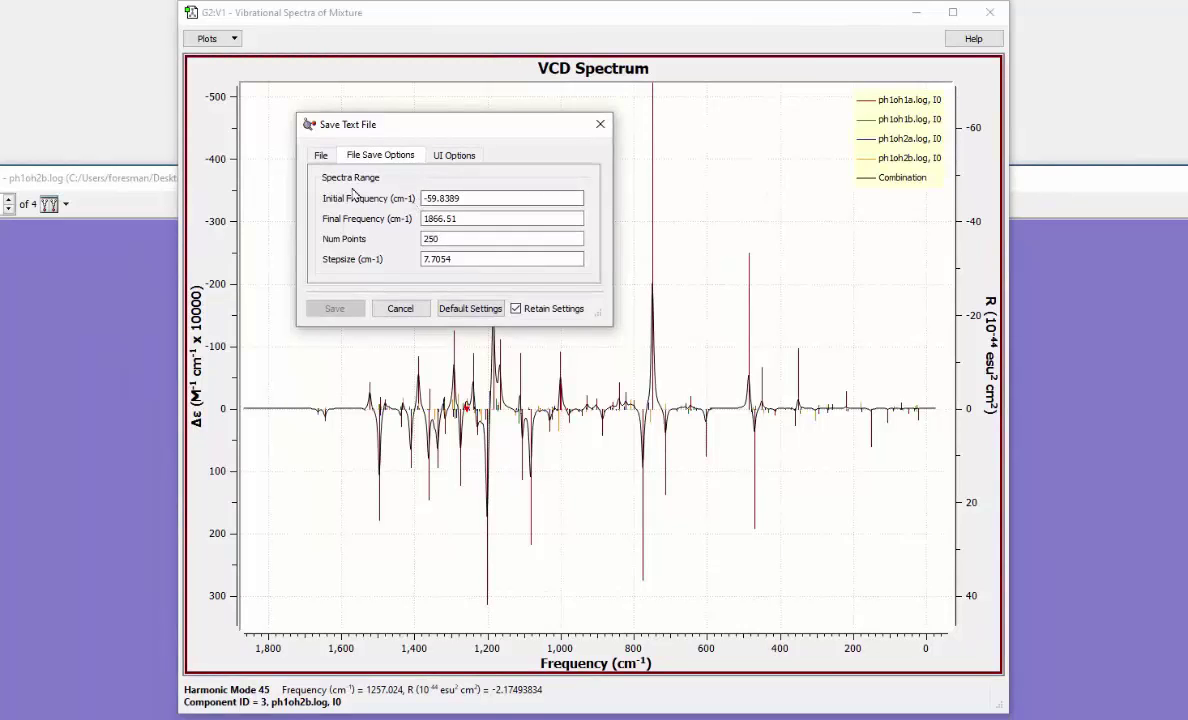
{"action": "triple_click", "coordinate": [478, 199]}
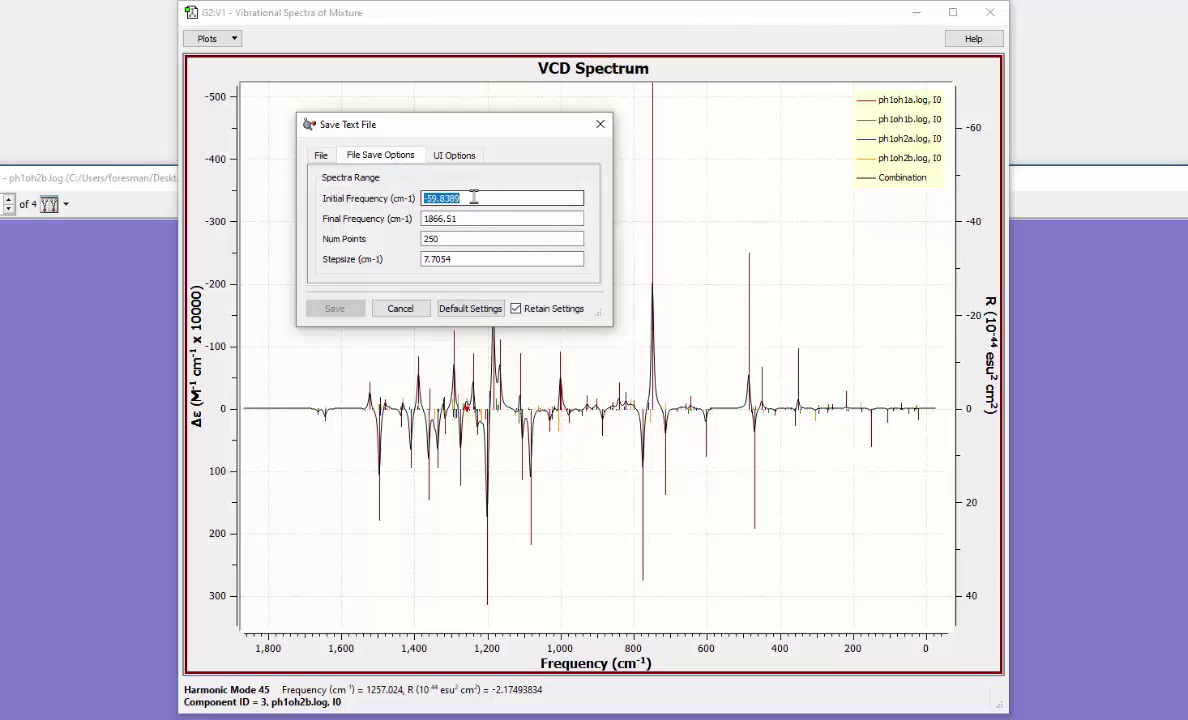
{"action": "type", "text": "800"}
- Set the final frequency of the exported spectra range to 1800 cm⁻¹
{"action": "left_click", "coordinate": [471, 218]}
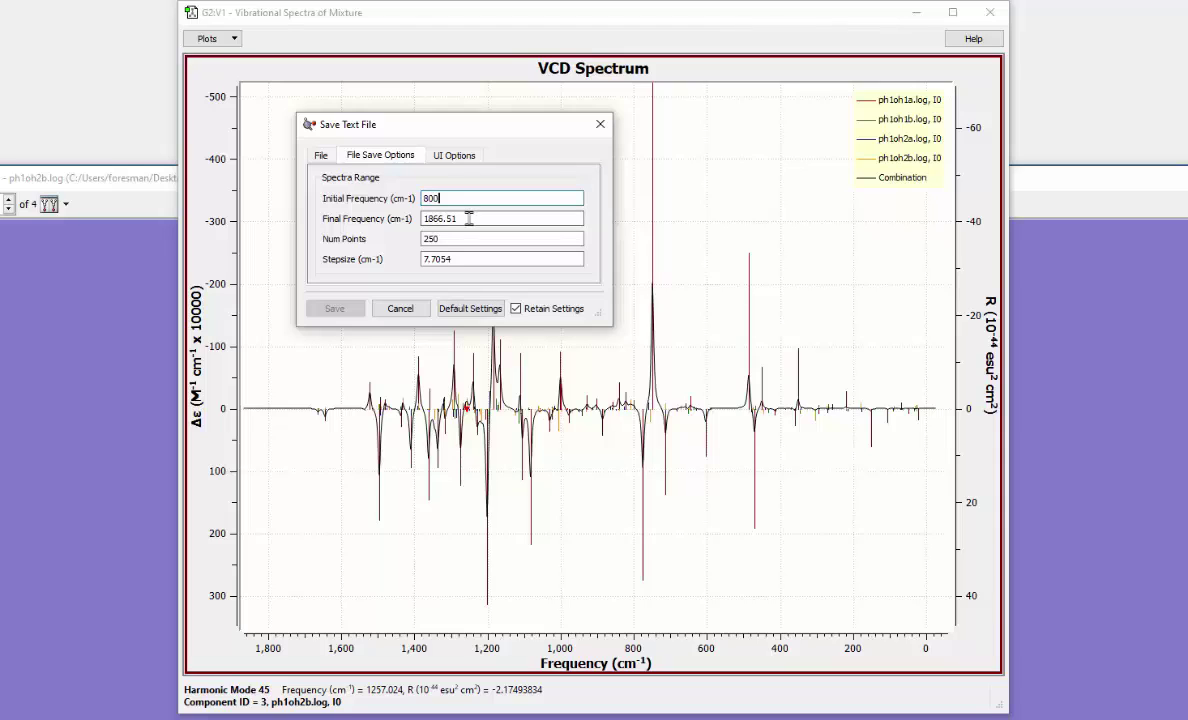
{"action": "double_click", "coordinate": [470, 218]}
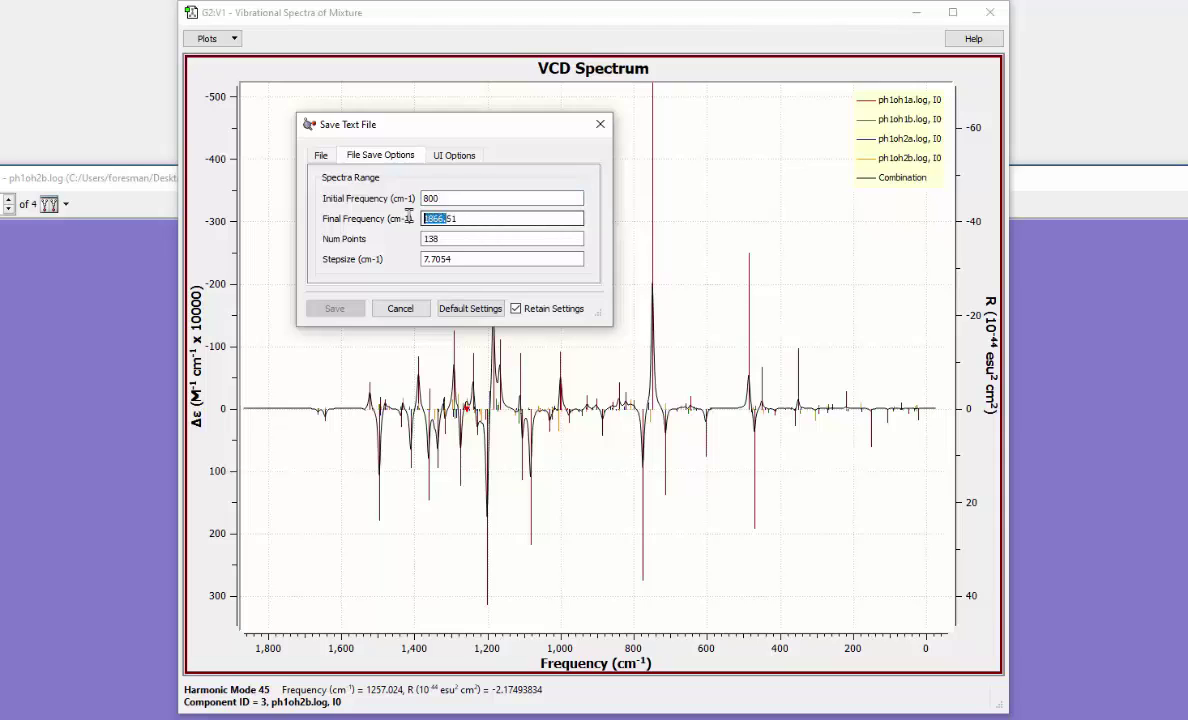
{"action": "left_click", "coordinate": [465, 212]}
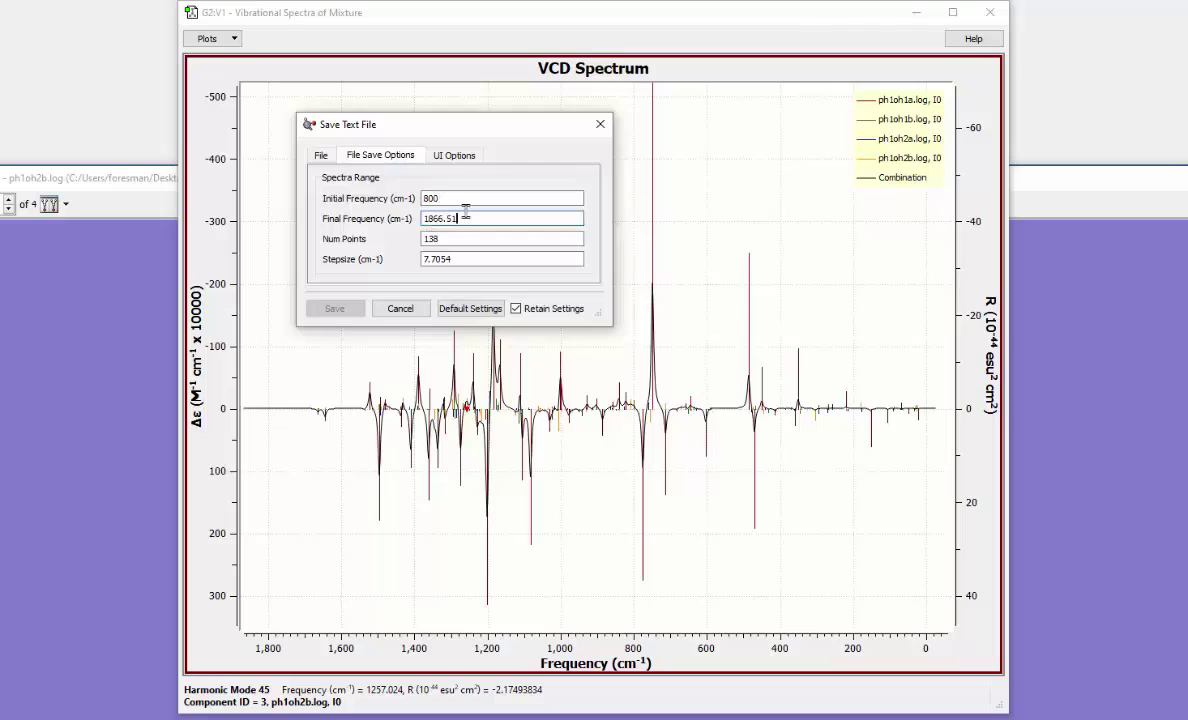
{"action": "key", "text": "BackSpace"}
{"action": "key", "text": "BackSpace"}
{"action": "key", "text": "BackSpace"}
{"action": "key", "text": "BackSpace"}
{"action": "key", "text": "BackSpace"}
{"action": "key", "text": "BackSpace"}
{"action": "key", "text": "BackSpace"}
{"action": "type", "text": "1800"}
{"action": "left_click", "coordinate": [459, 237]}
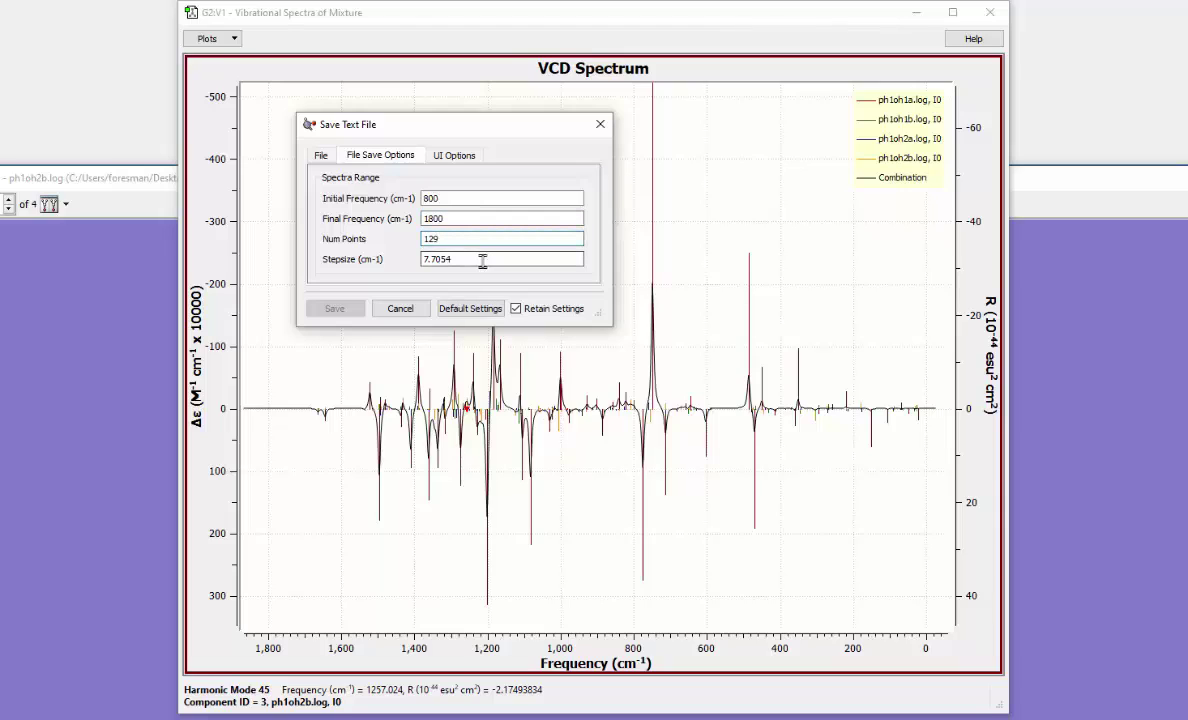
- Set the stepsize of the exported spectra range to 4 cm⁻¹
{"action": "double_click", "coordinate": [480, 259]}
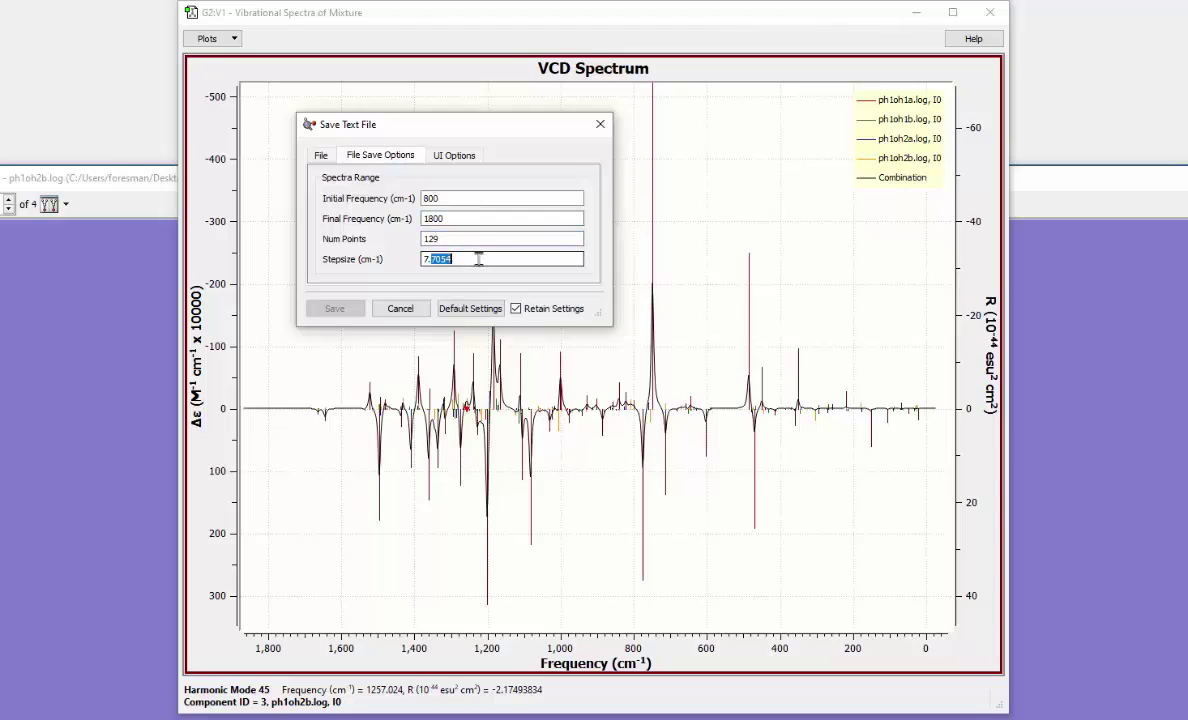
{"action": "triple_click", "coordinate": [455, 260]}
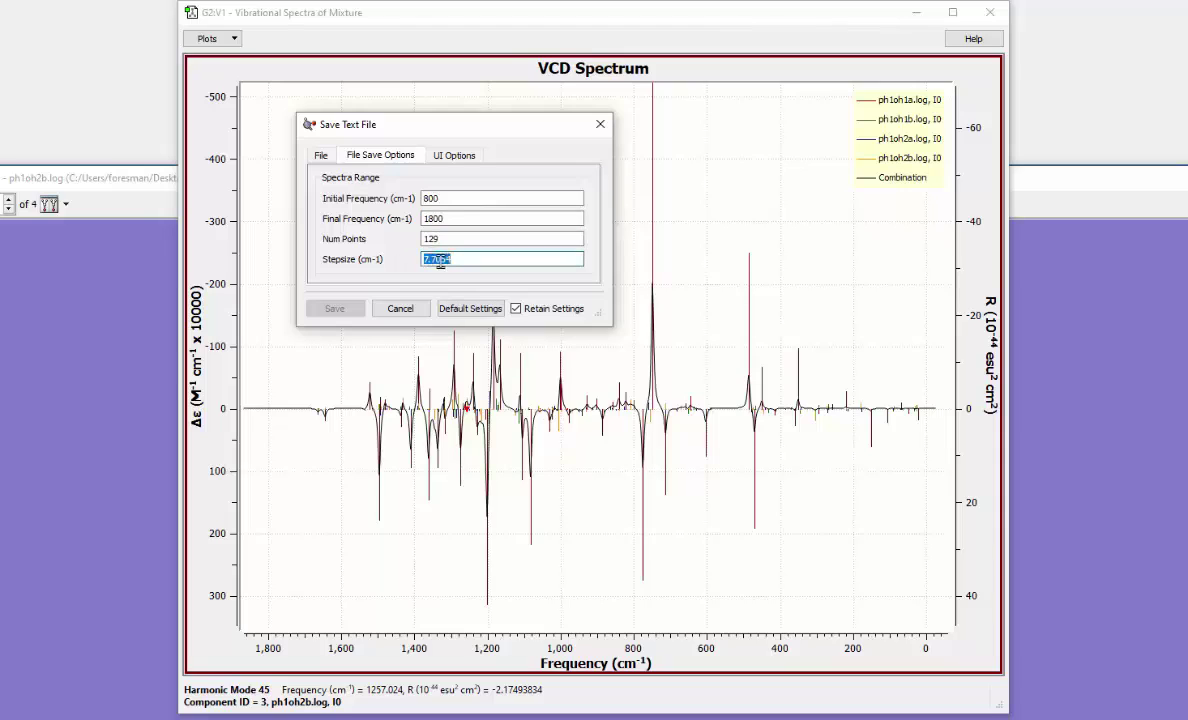
{"action": "type", "text": "4"}
{"action": "left_click", "coordinate": [465, 237]}
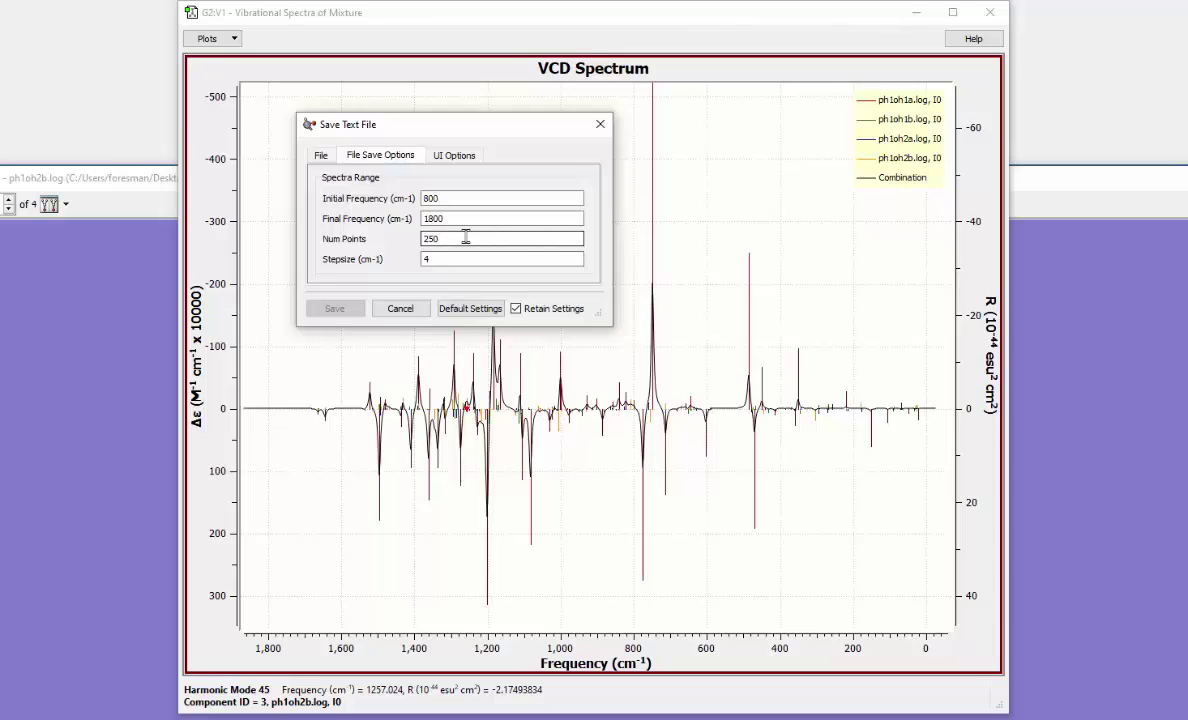
- Try a finer export sampling with a stepsize of 1 cm⁻¹ and 1000 points
{"action": "double_click", "coordinate": [462, 258]}
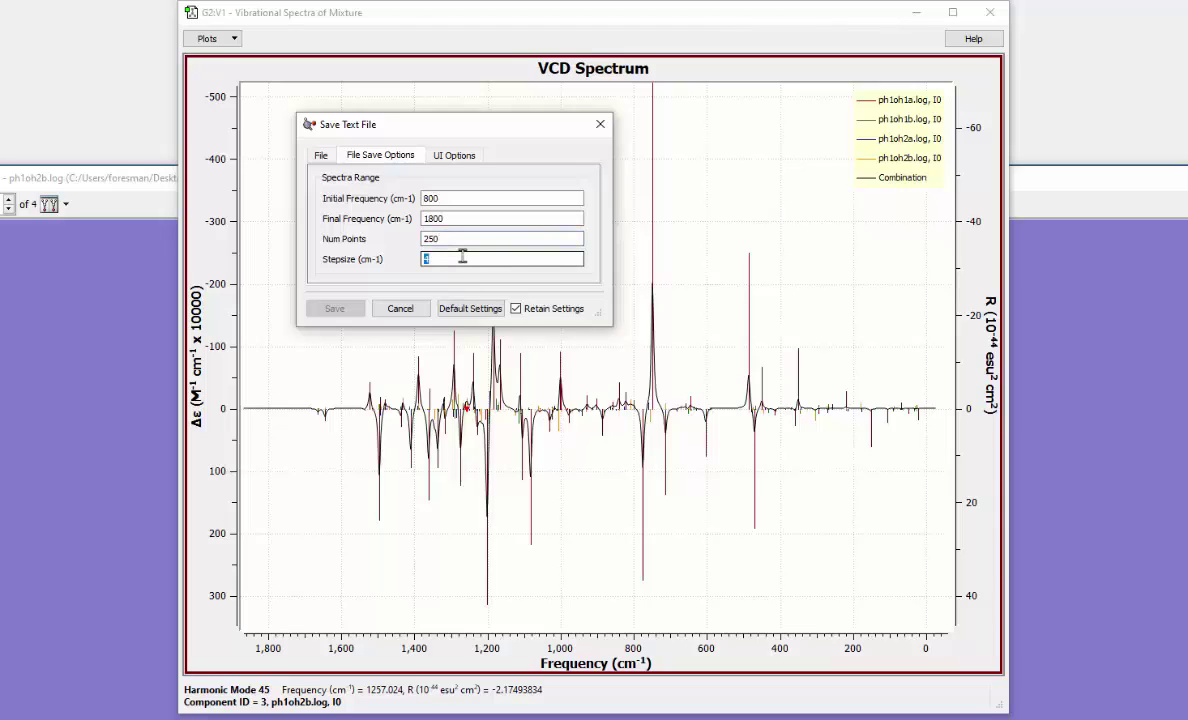
{"action": "type", "text": "1"}
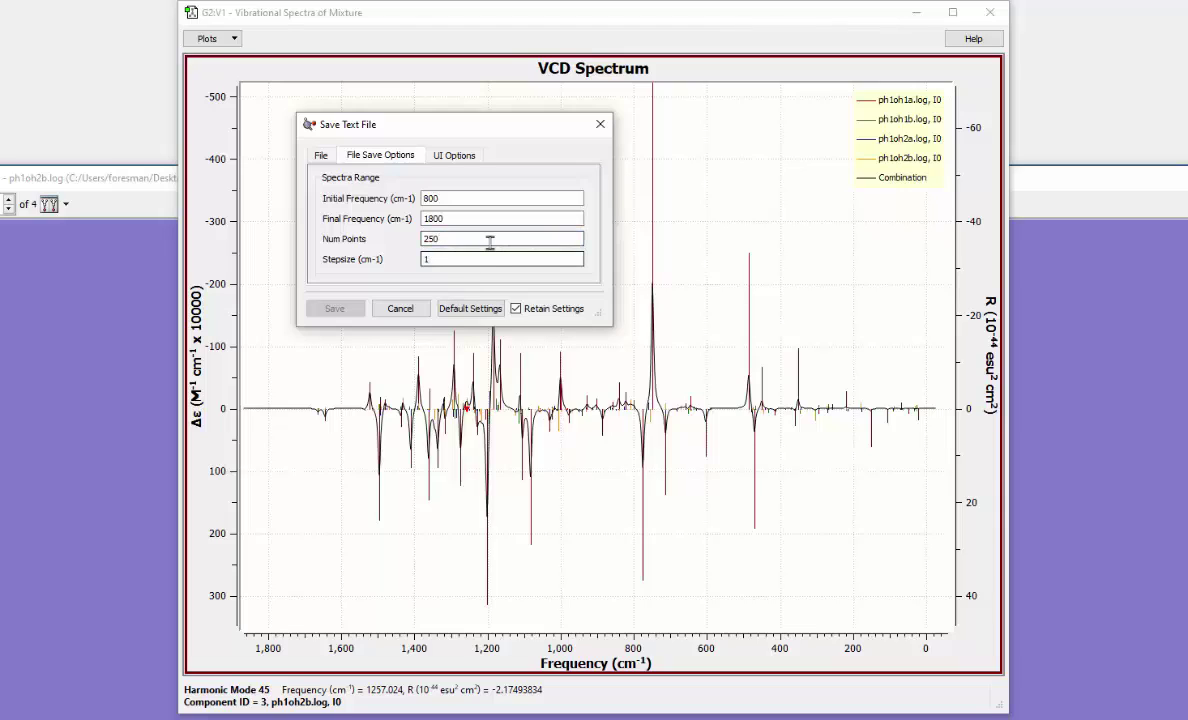
{"action": "double_click", "coordinate": [490, 239]}
{"action": "type", "text": "1000"}
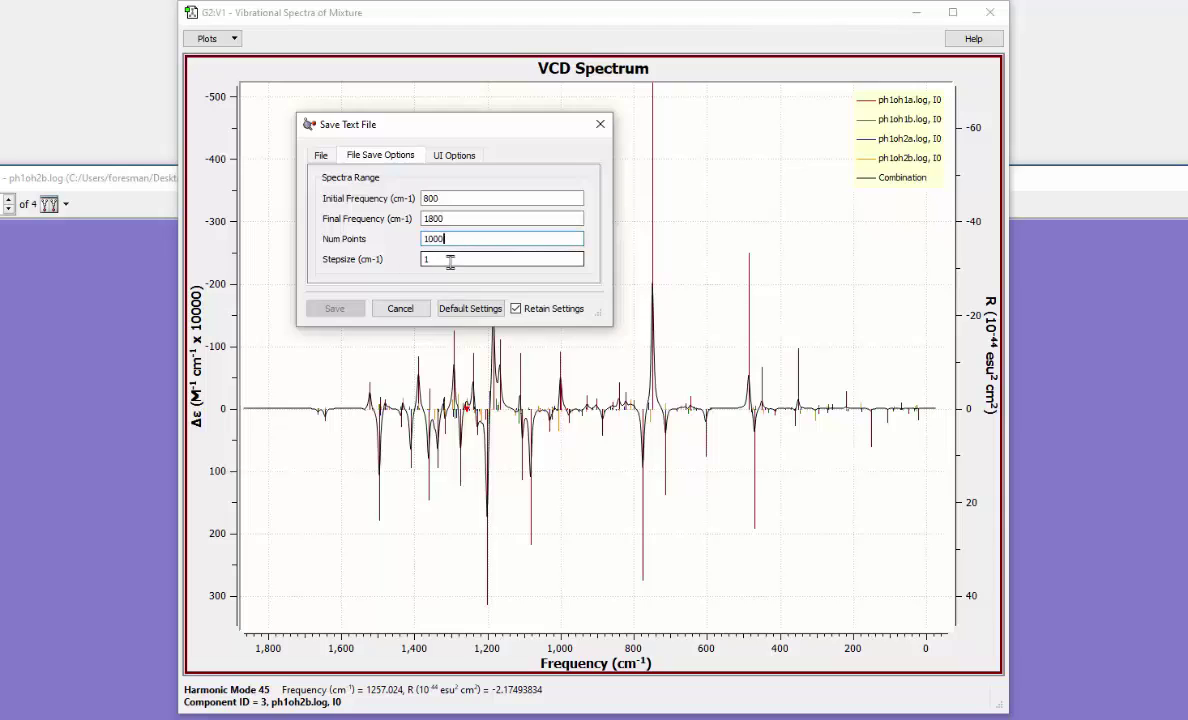
- Return the export stepsize to 4 cm⁻¹ and apply it to the number of points
{"action": "double_click", "coordinate": [445, 258]}
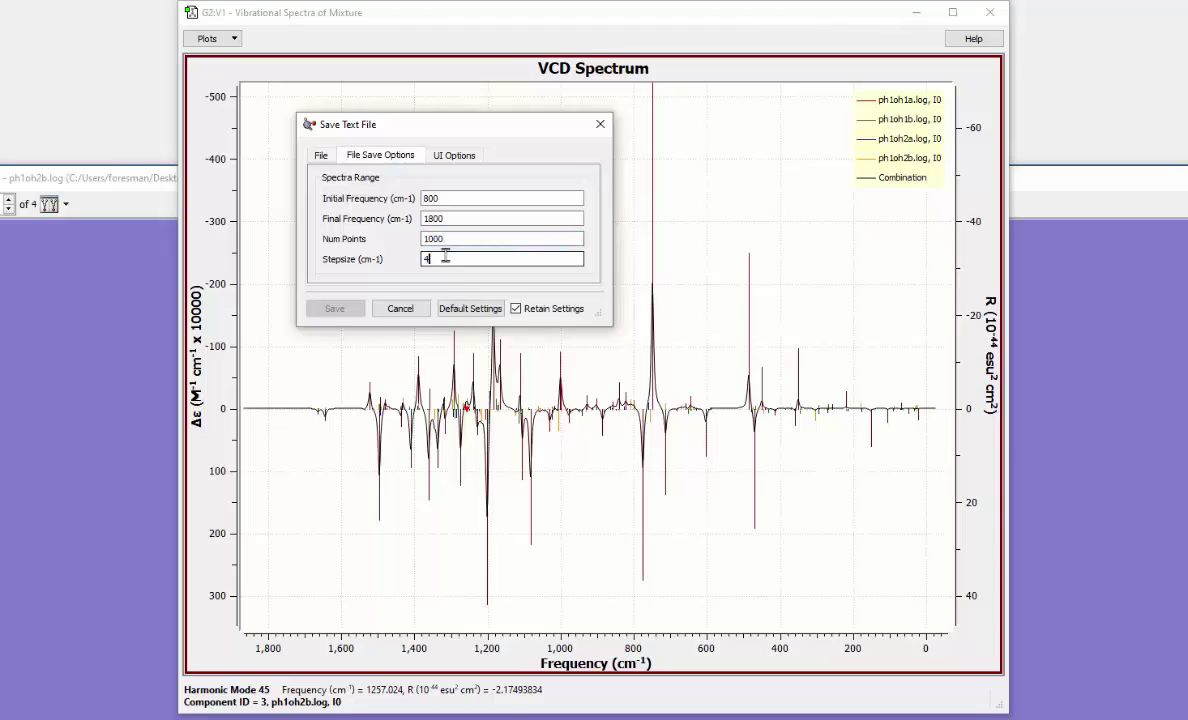
{"action": "type", "text": "4"}
{"action": "left_click", "coordinate": [477, 240]}
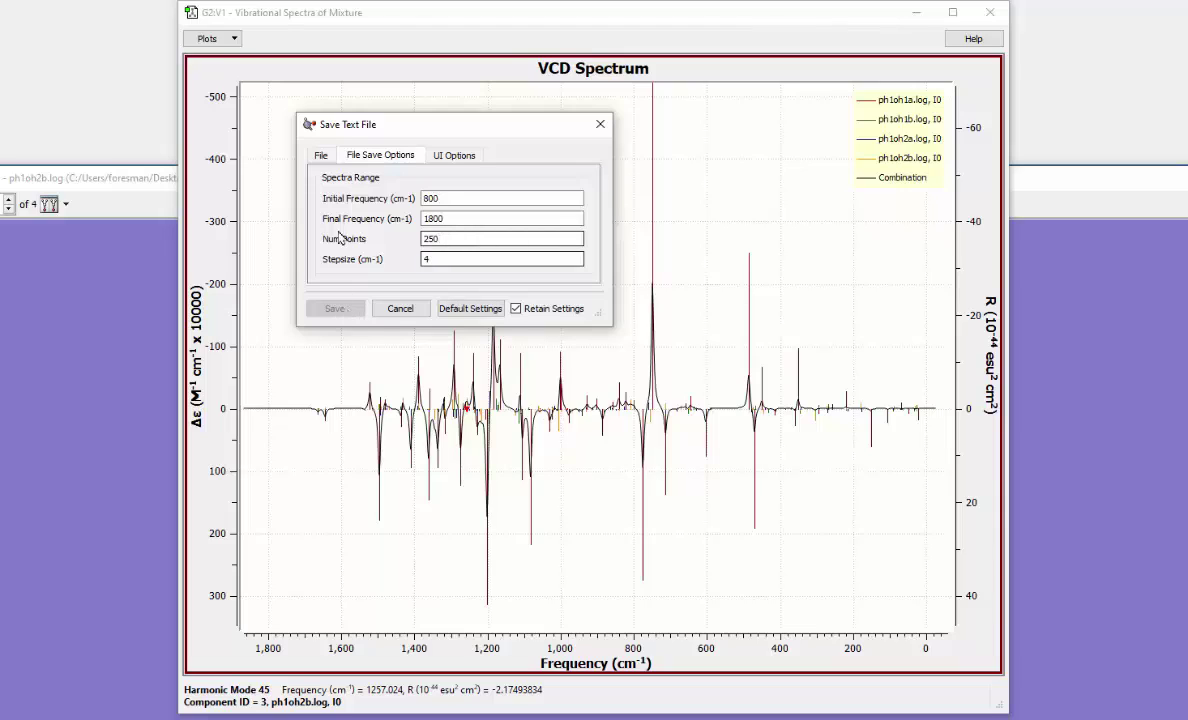
- Name the exported file test and save the VCD data in Text File (*.txt) format
{"action": "left_click", "coordinate": [321, 156]}
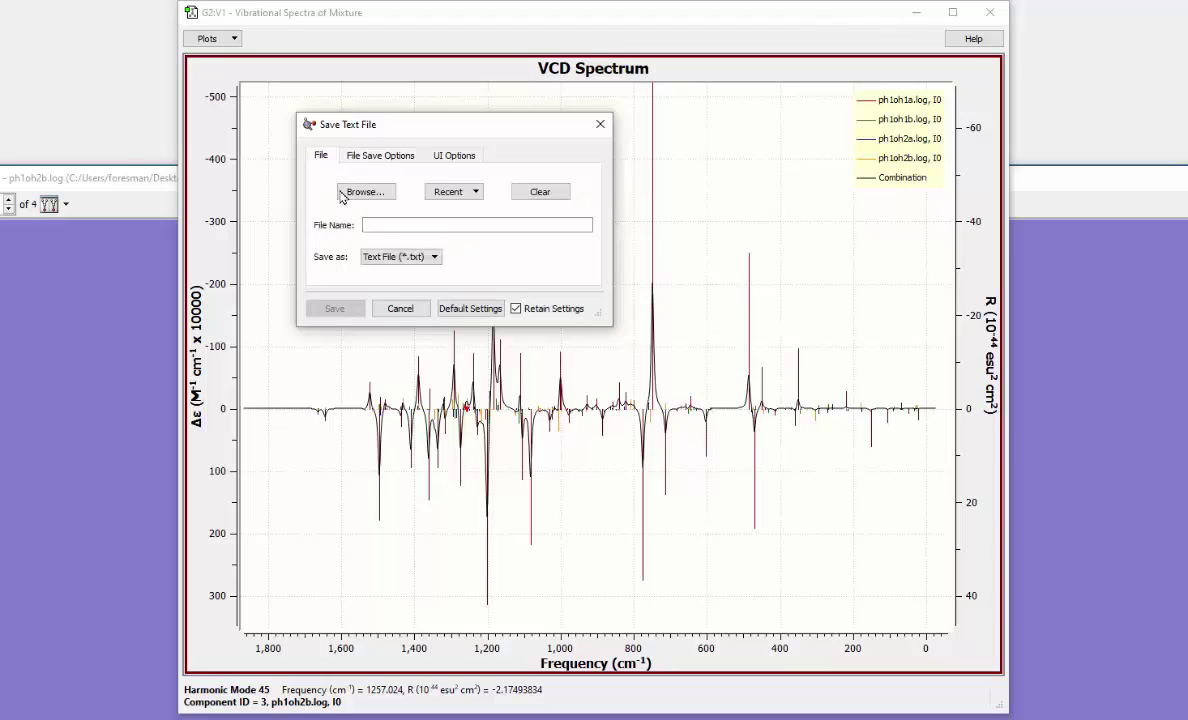
{"action": "left_click", "coordinate": [393, 227]}
{"action": "type", "text": "t"}
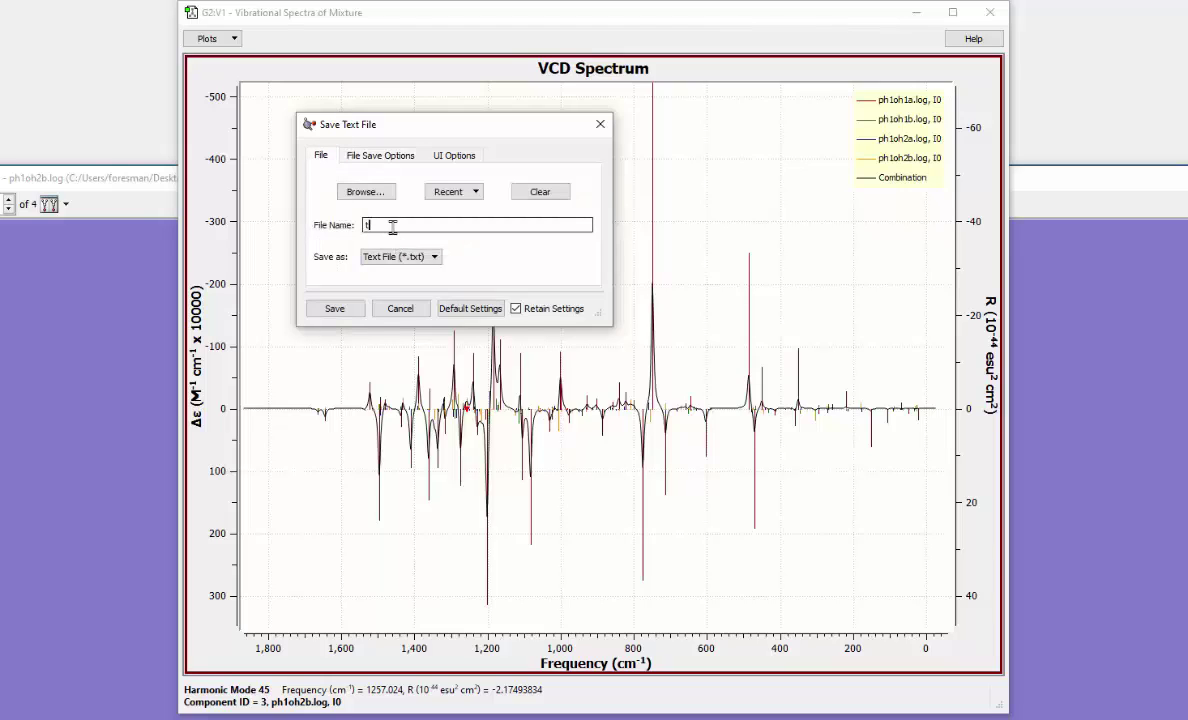
{"action": "type", "text": "est"}
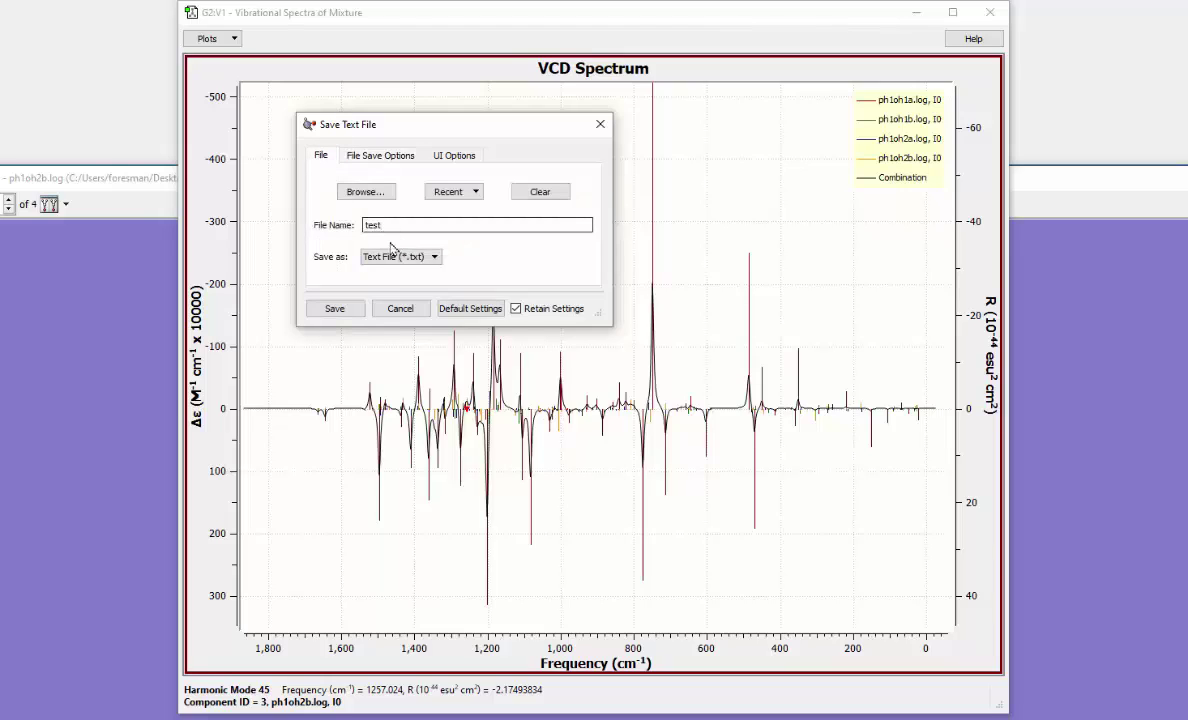
{"action": "left_click", "coordinate": [336, 308]}
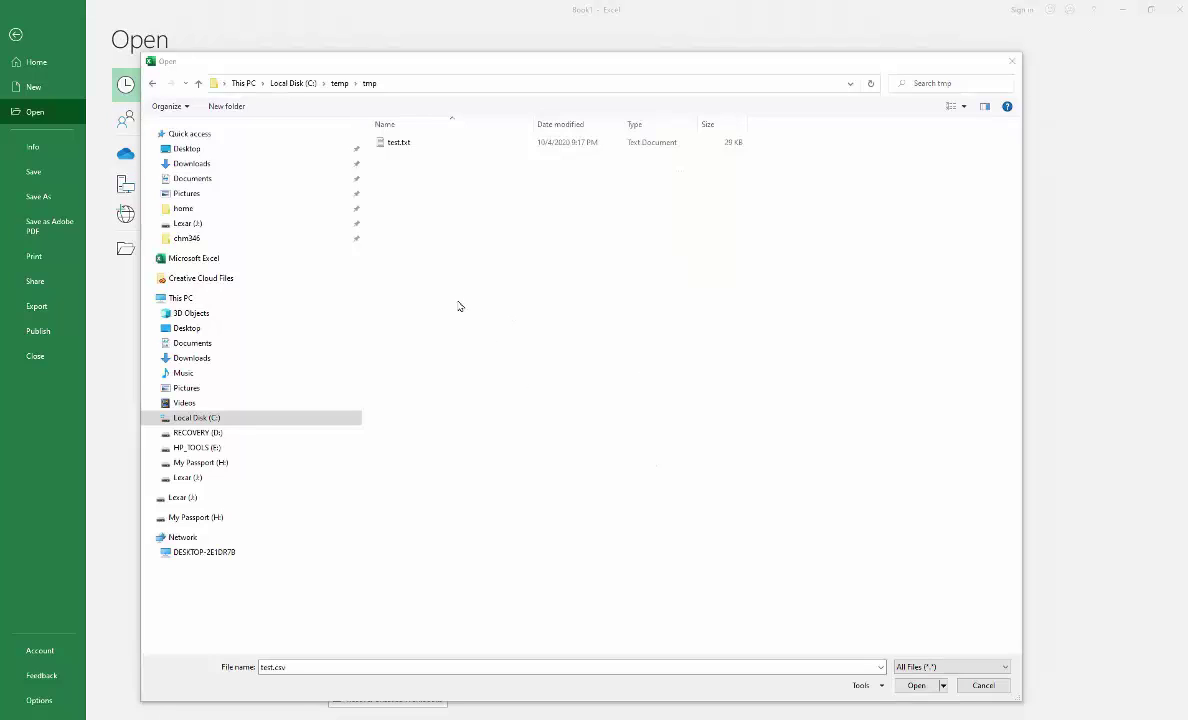
- Open the exported test.txt from C:\temp\tmp in Excel to begin the text import
{"action": "left_click", "coordinate": [403, 143]}
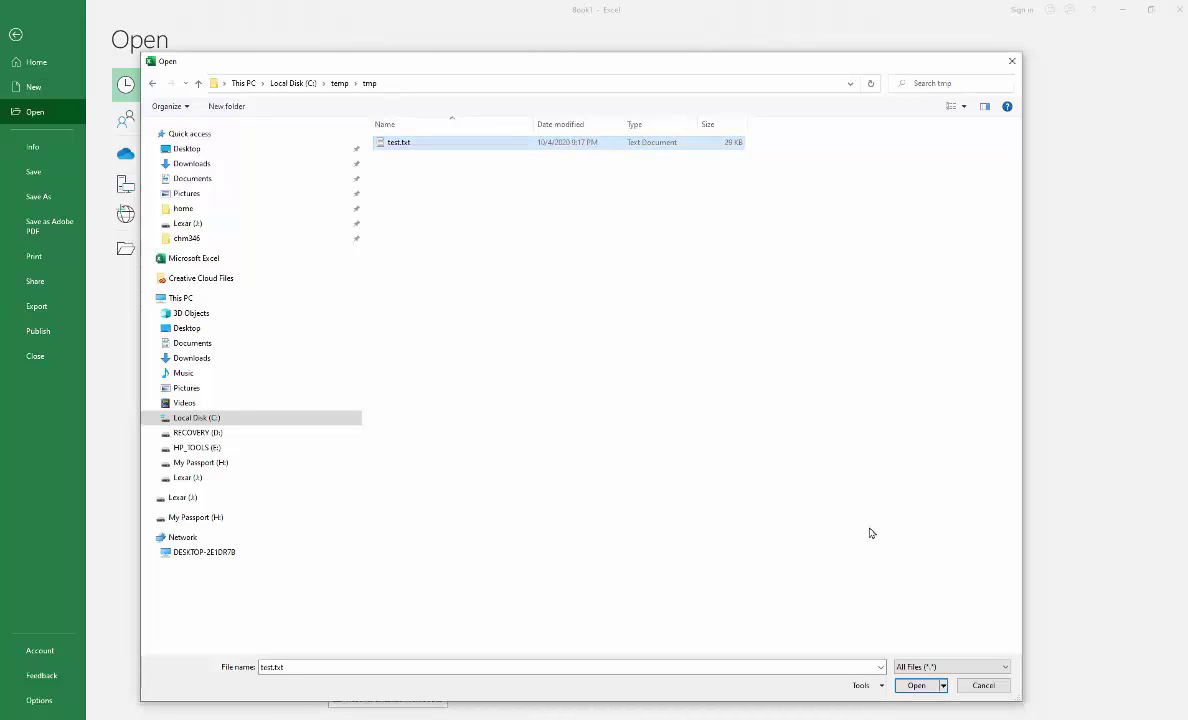
{"action": "left_click", "coordinate": [918, 685]}
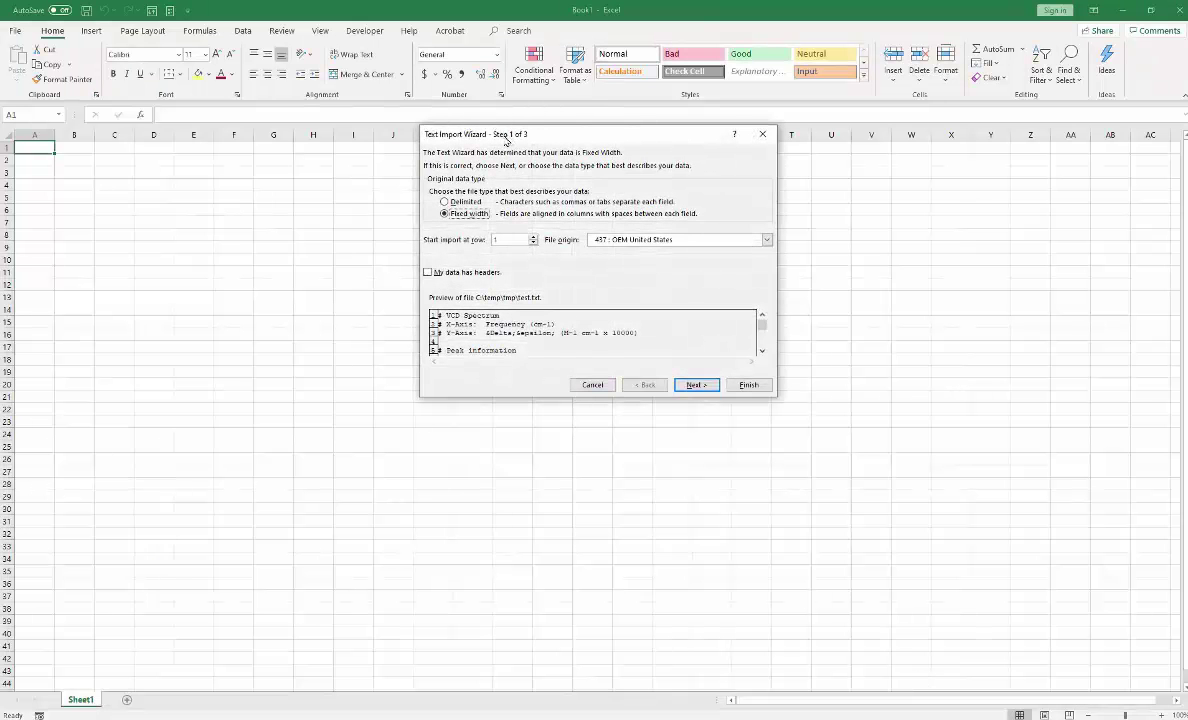
{"action": "left_click_drag", "start_coordinate": [506, 140], "coordinate": [309, 202]}
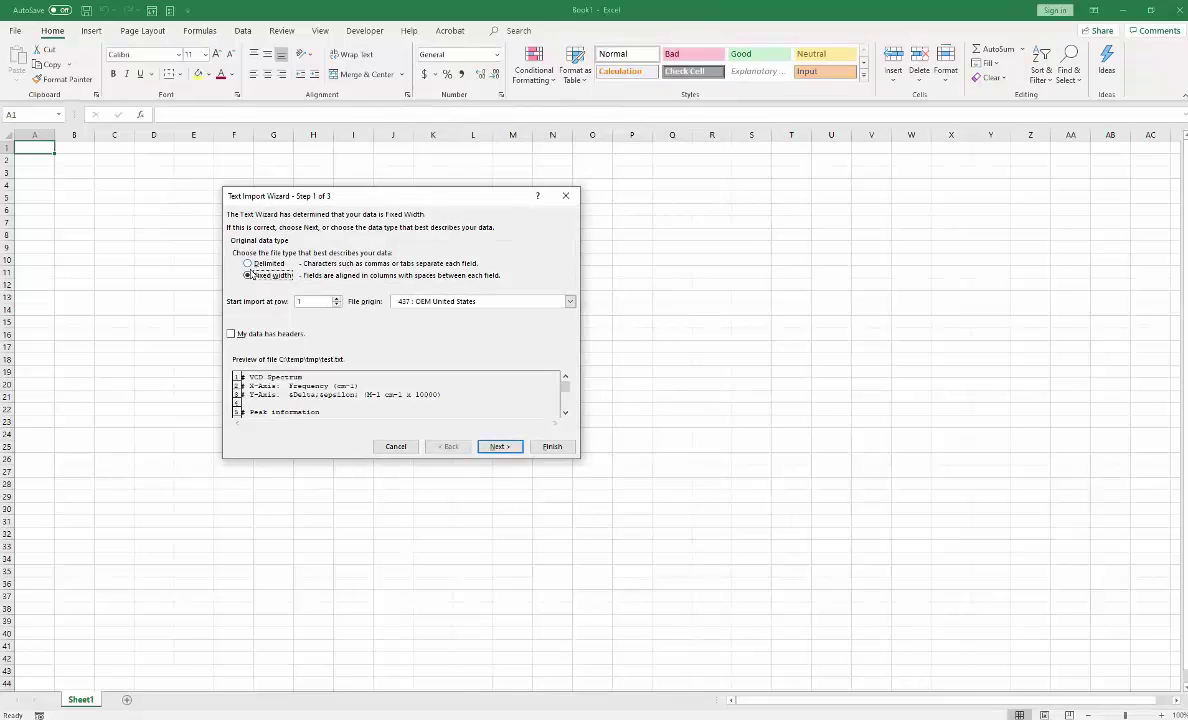
- Import the text as delimited data, adding Space to the Tab delimiter, and finish the import
{"action": "left_click", "coordinate": [249, 264]}
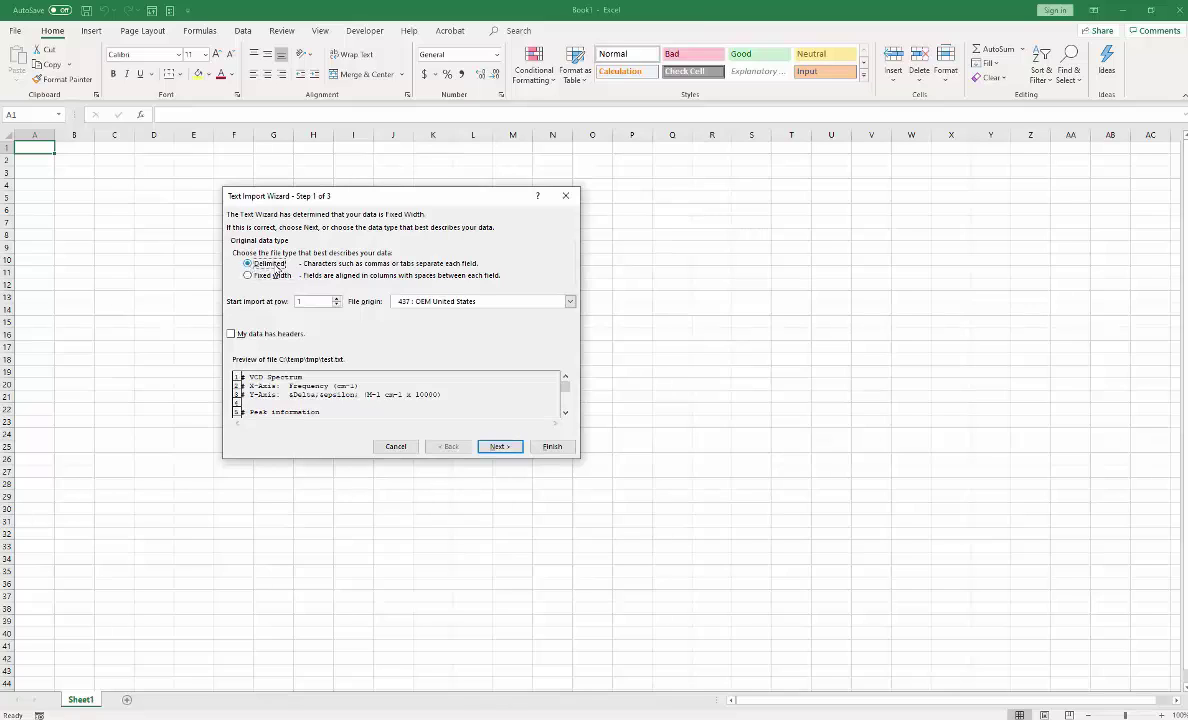
{"action": "left_click", "coordinate": [502, 447]}
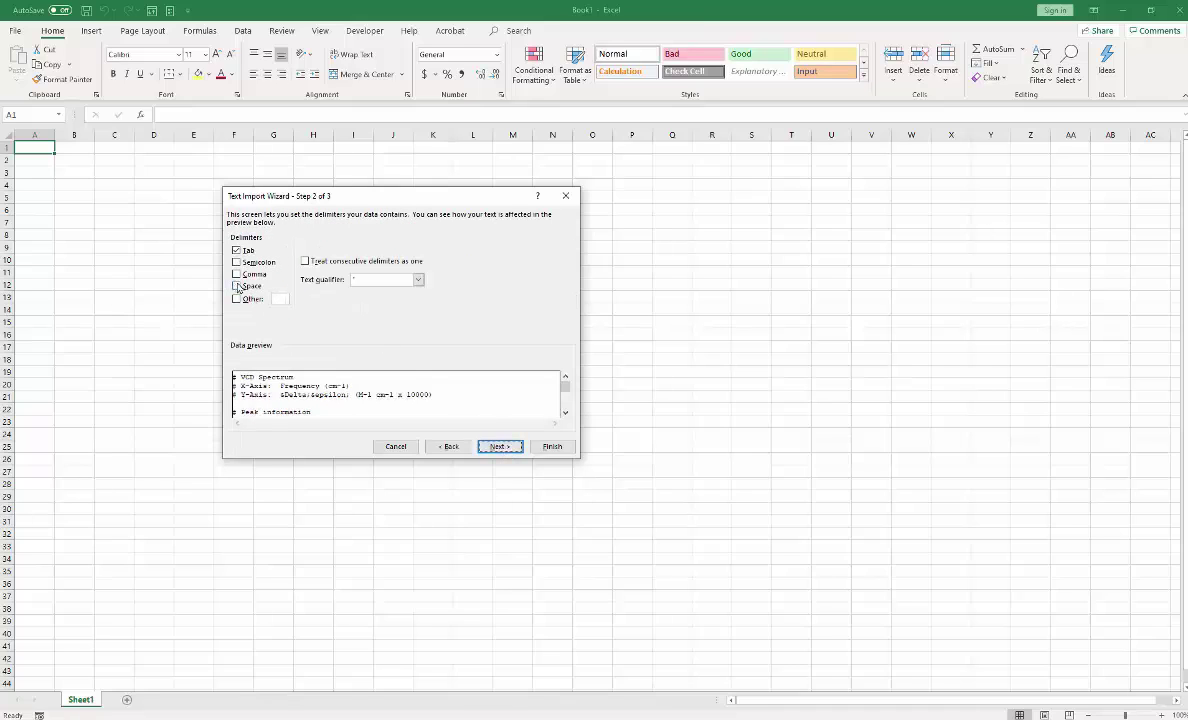
{"action": "left_click", "coordinate": [237, 286]}
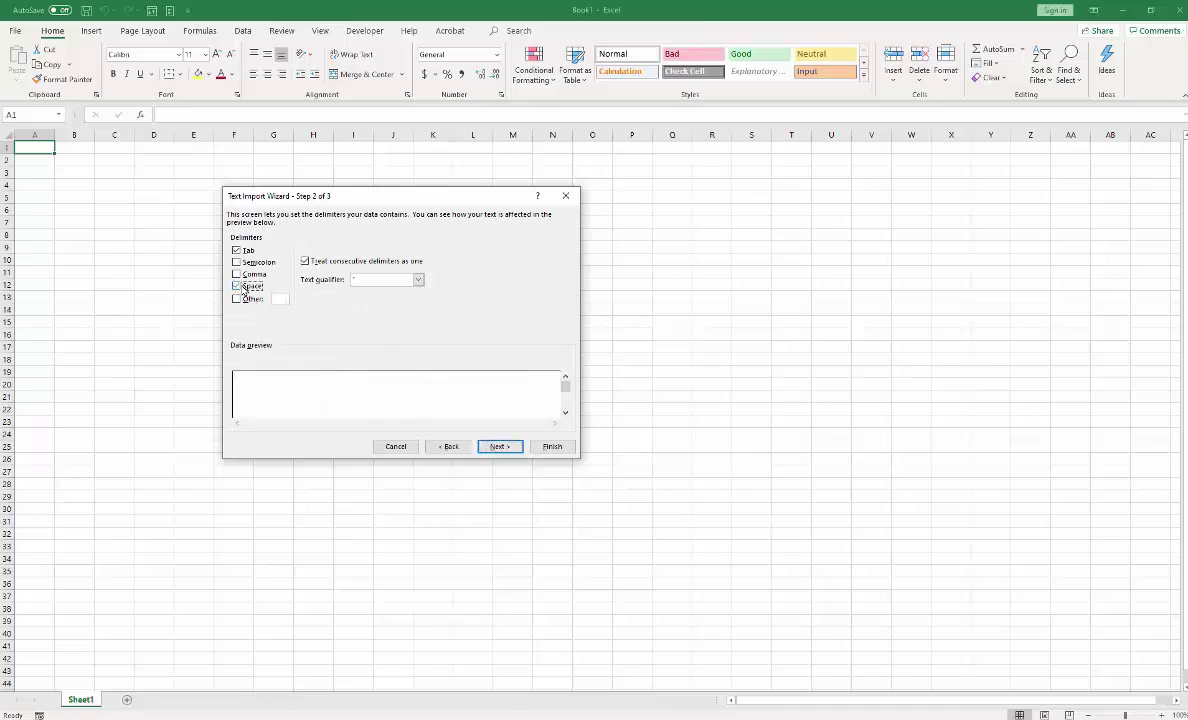
{"action": "left_click", "coordinate": [551, 447]}
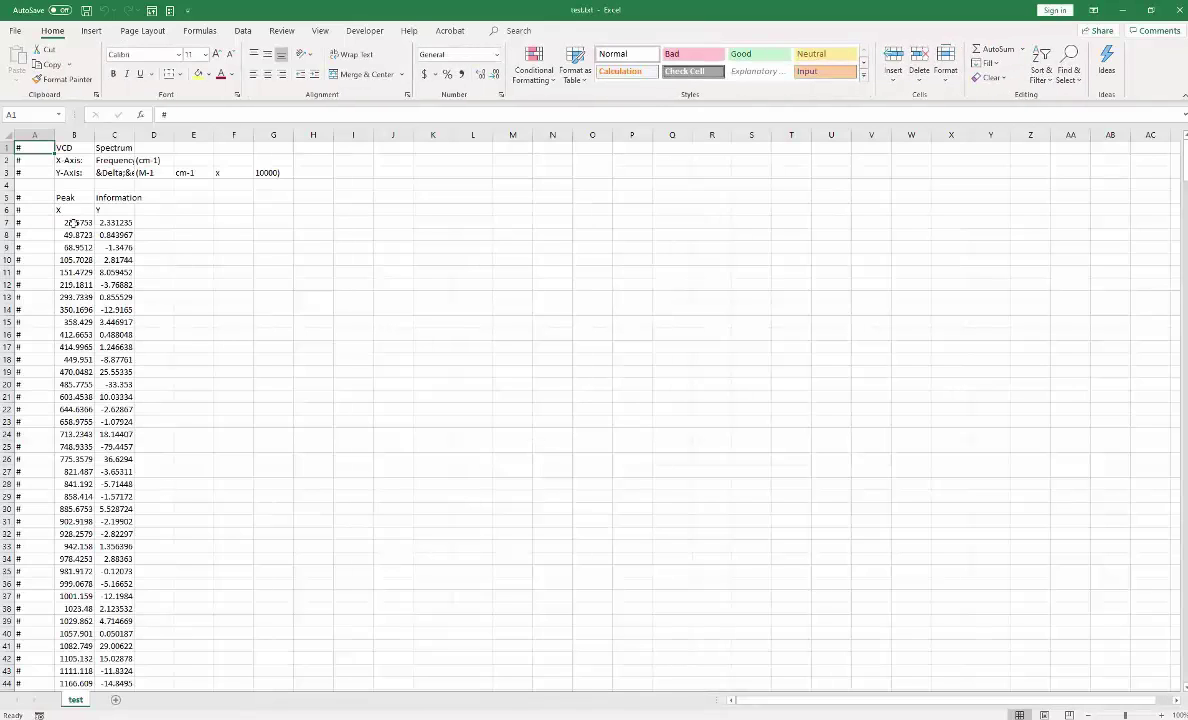
- Examine the X and Y columns of the Peak Information list, starting at row 7
{"action": "left_click", "coordinate": [74, 223]}
{"action": "left_click", "coordinate": [108, 222]}
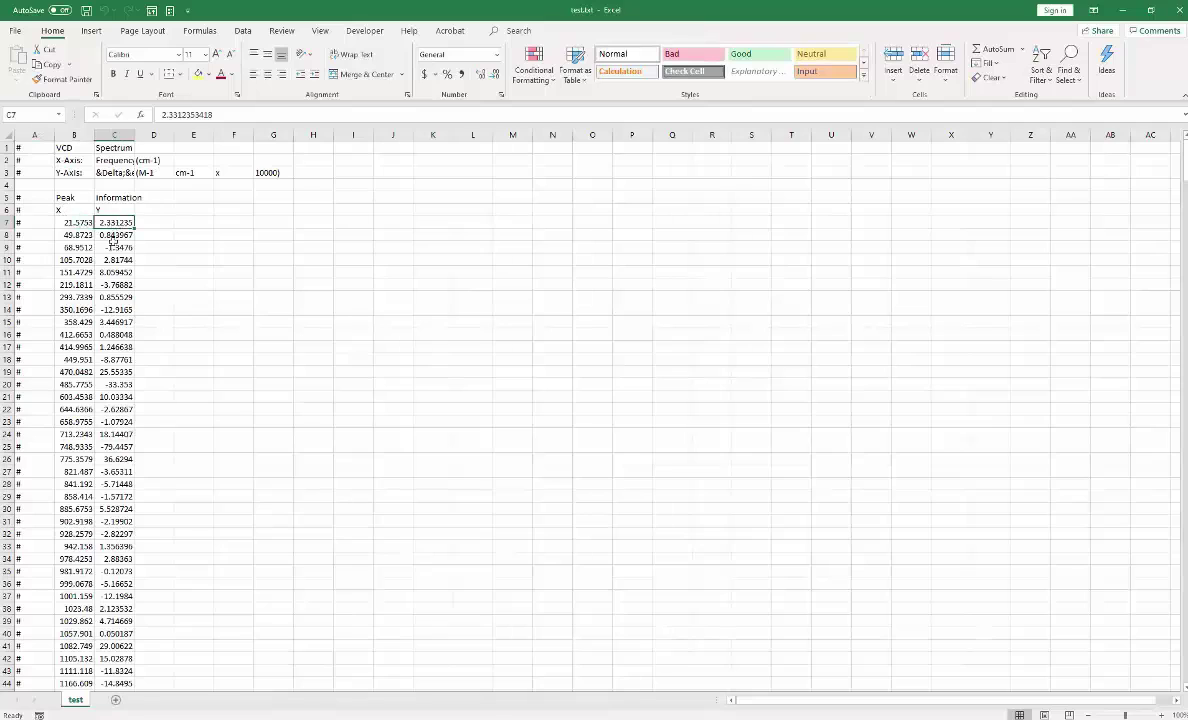
{"action": "left_click", "coordinate": [67, 224]}
{"action": "left_click", "coordinate": [107, 222]}
{"action": "left_click", "coordinate": [218, 267]}
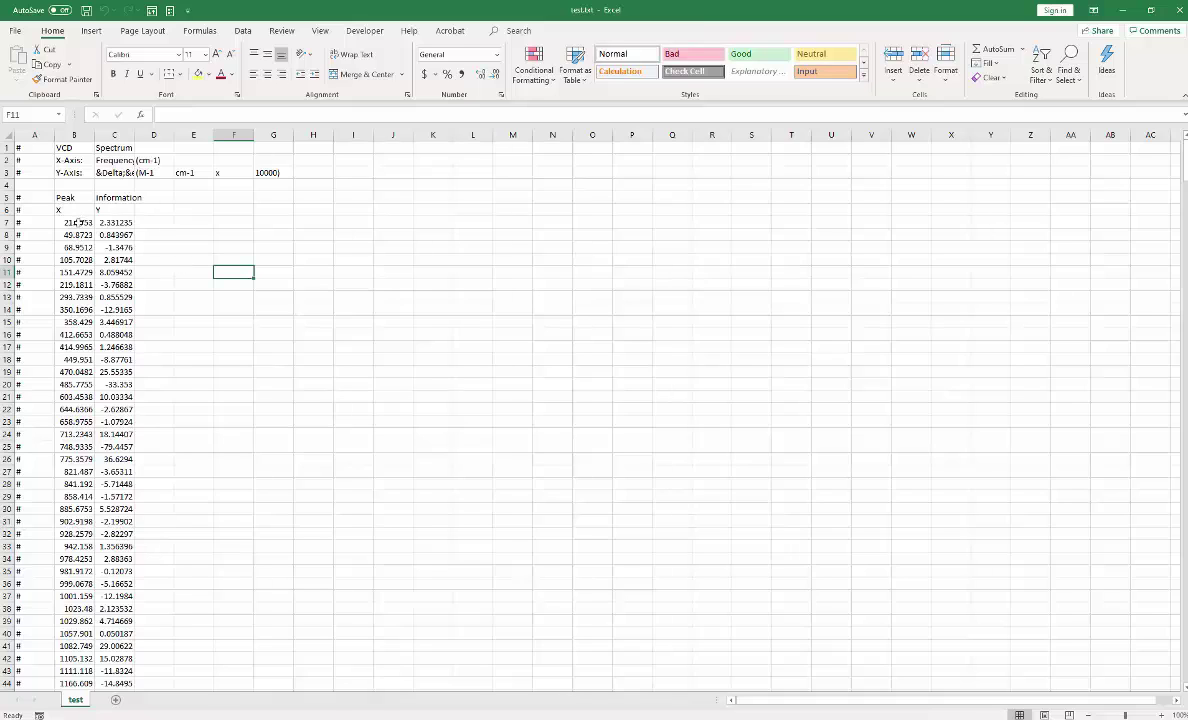
{"action": "left_click", "coordinate": [78, 223]}
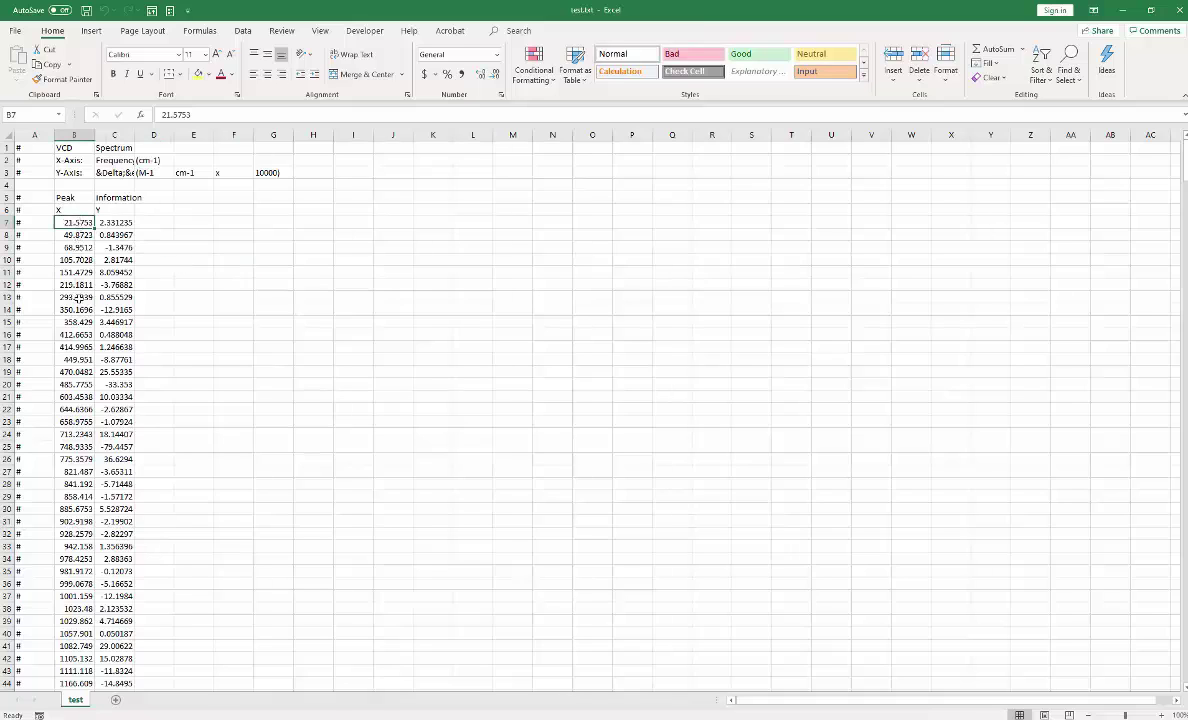
- Look through the successive conformer peak lists down to the Spectra section starting at row 320
{"action": "scroll", "coordinate": [80, 400], "scroll_direction": "down", "scroll_amount": 1}
{"action": "scroll", "coordinate": [82, 408], "scroll_direction": "down", "scroll_amount": 20}
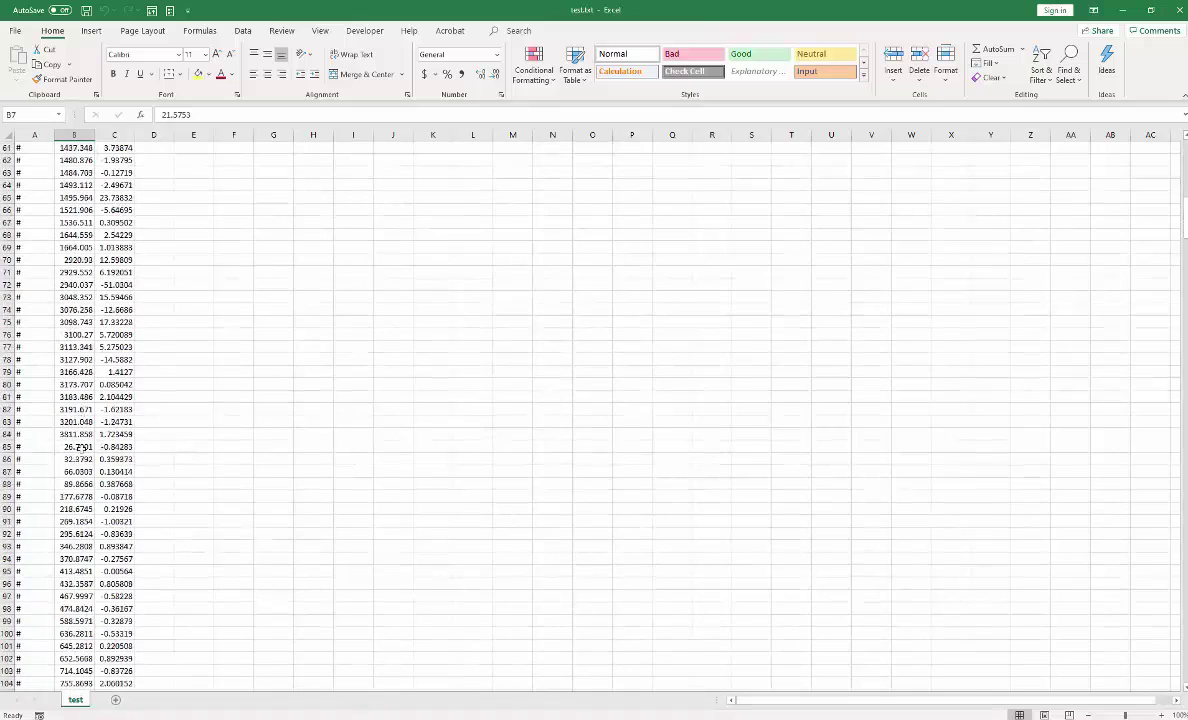
{"action": "scroll", "coordinate": [82, 455], "scroll_direction": "down", "scroll_amount": 20}
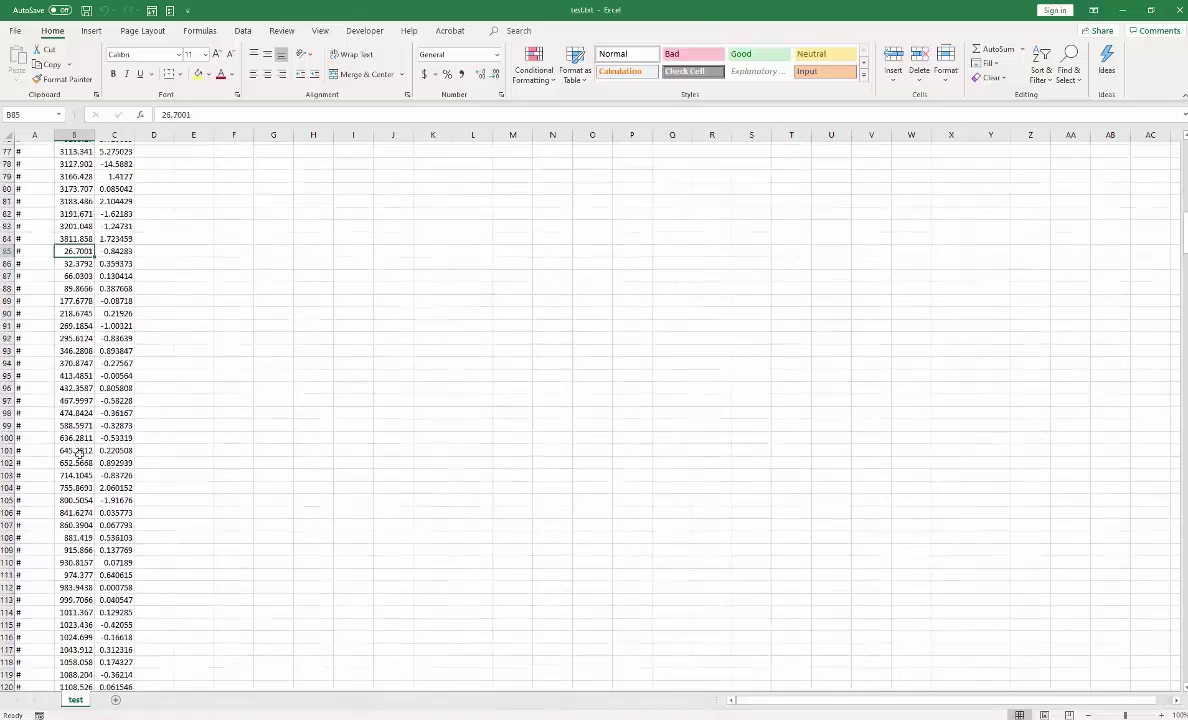
{"action": "scroll", "coordinate": [79, 453], "scroll_direction": "down", "scroll_amount": 20}
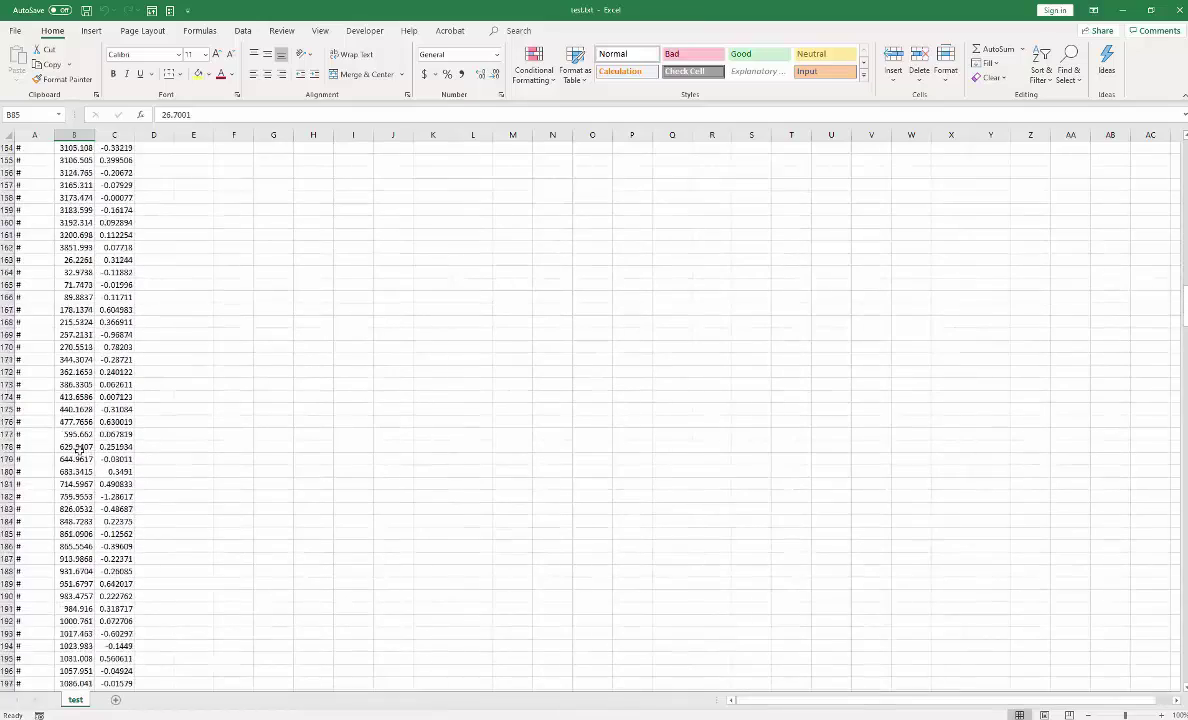
{"action": "scroll", "coordinate": [79, 449], "scroll_direction": "down", "scroll_amount": 18}
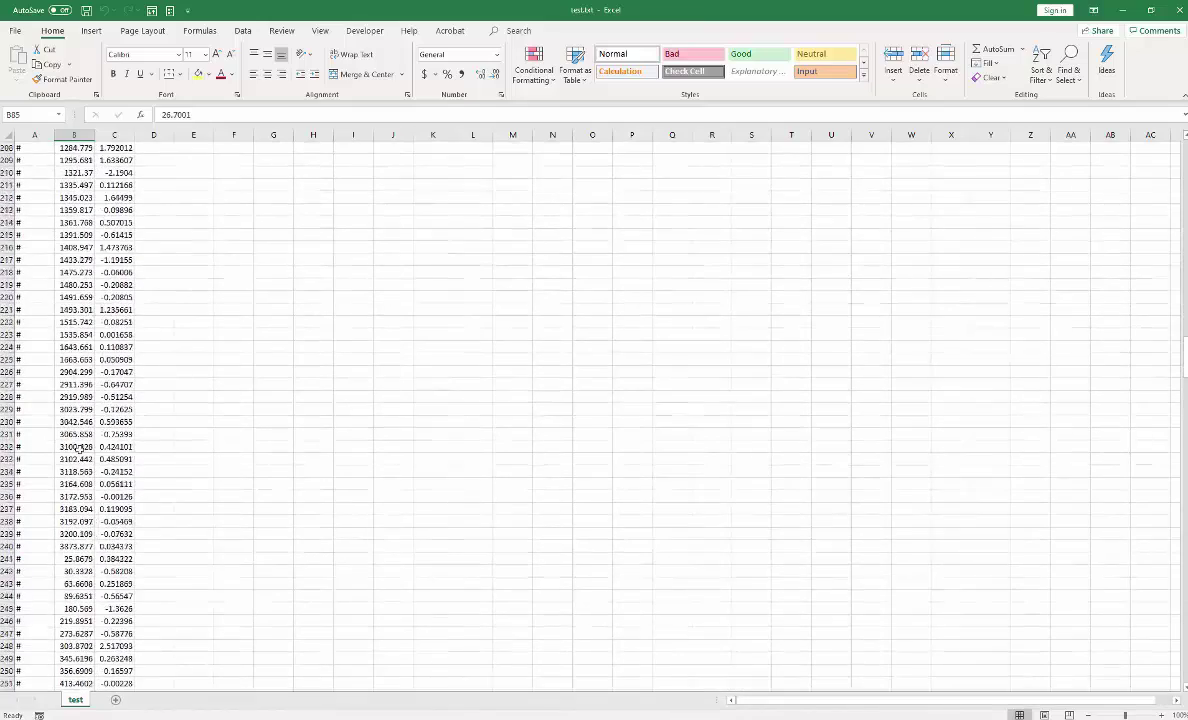
{"action": "scroll", "coordinate": [79, 449], "scroll_direction": "down", "scroll_amount": 20}
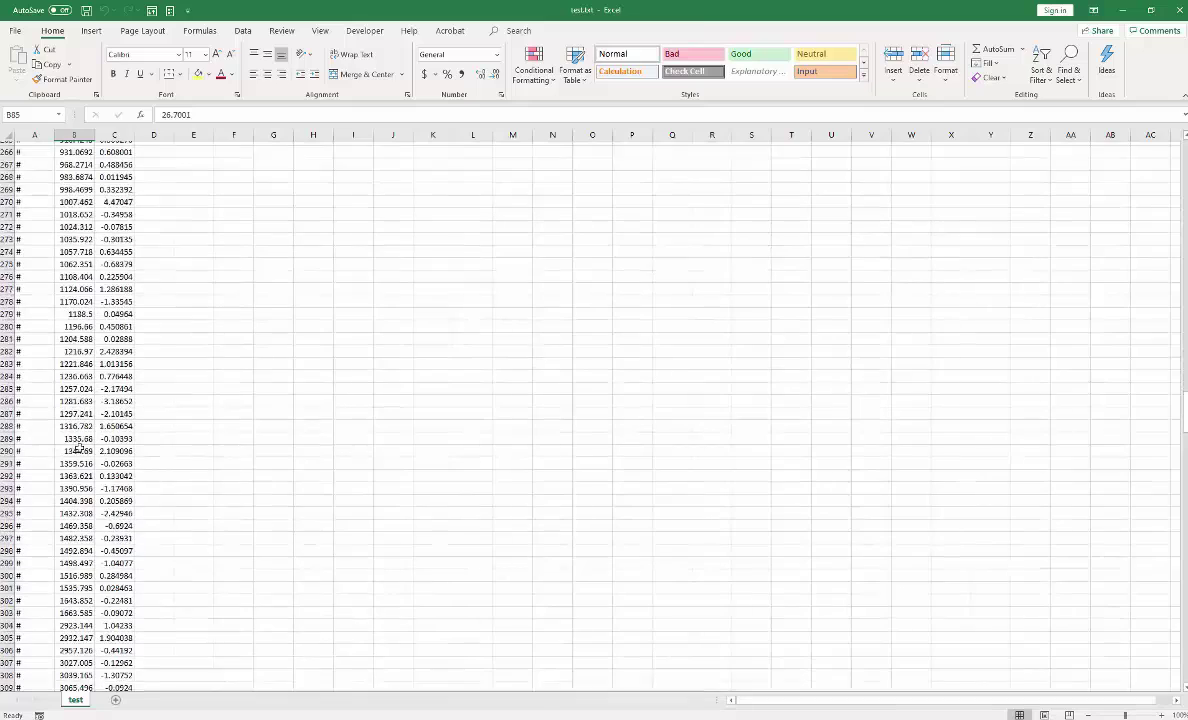
{"action": "scroll", "coordinate": [79, 447], "scroll_direction": "down", "scroll_amount": 7}
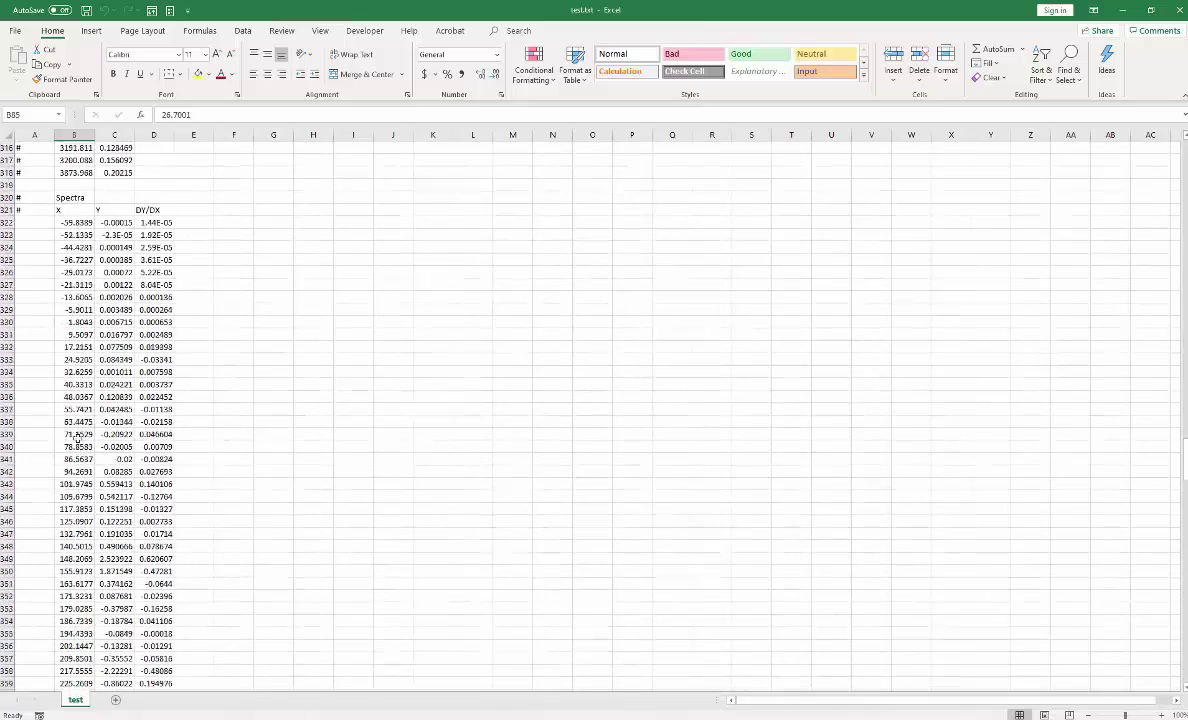
{"action": "left_click", "coordinate": [15, 197]}
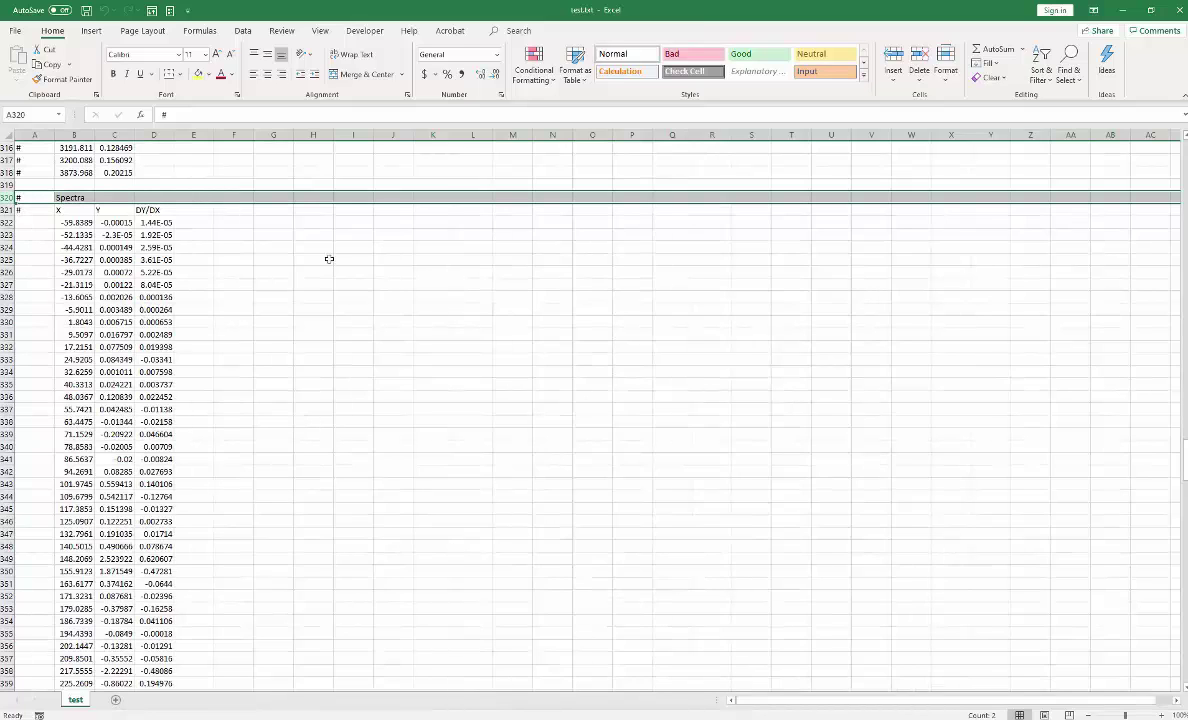
{"action": "left_click", "coordinate": [233, 247]}
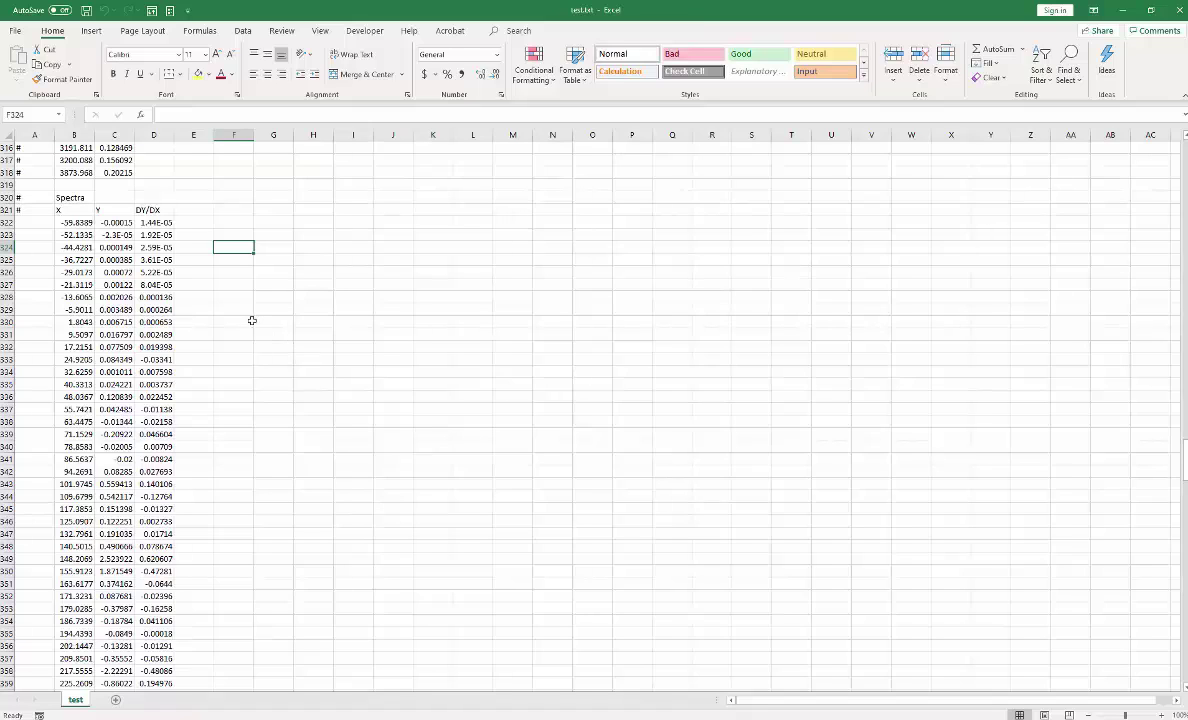
- Examine the X, Y and DY/DX columns of the Spectra table below row 321
{"action": "left_click", "coordinate": [80, 223]}
{"action": "key", "text": "shift+Right"}
{"action": "key", "text": "shift+Down"}
{"action": "key", "text": "shift+Down"}
{"action": "key", "text": "shift+Down"}
{"action": "key", "text": "shift+Down"}
{"action": "key", "text": "shift+Down"}
{"action": "key", "text": "shift+Down"}
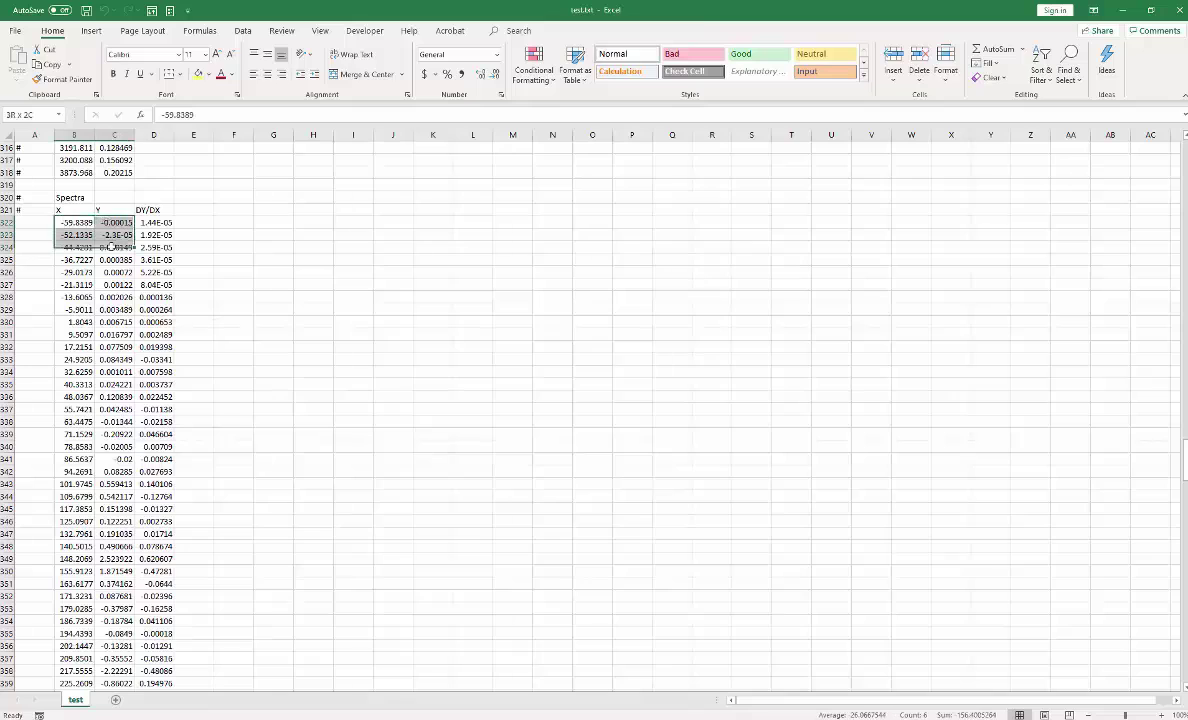
{"action": "left_click_drag", "start_coordinate": [62, 208], "coordinate": [70, 386]}
{"action": "left_click_drag", "start_coordinate": [104, 210], "coordinate": [113, 346]}
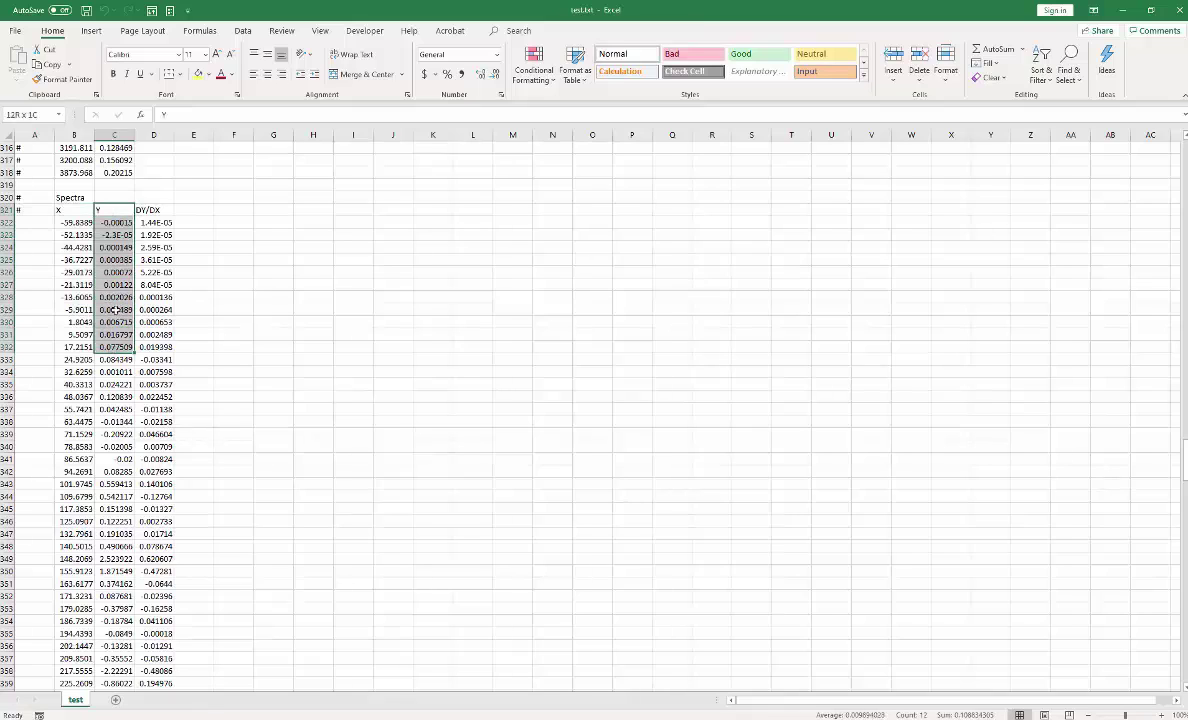
{"action": "left_click", "coordinate": [114, 211]}
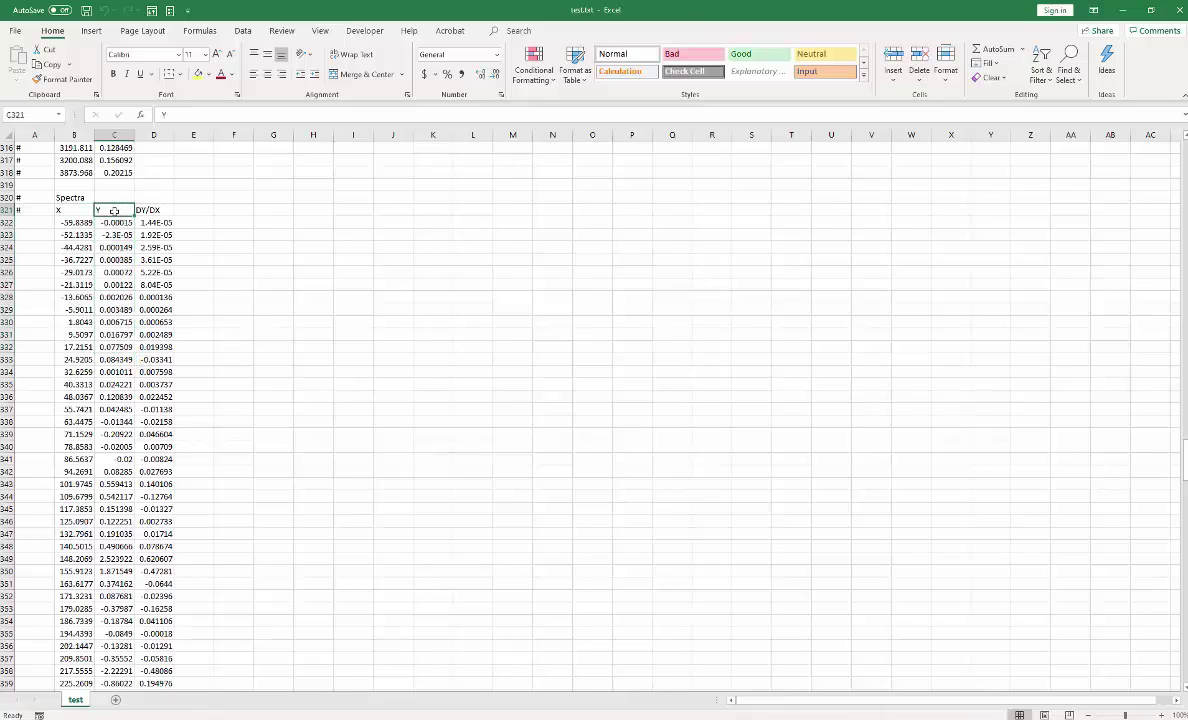
{"action": "left_click_drag", "start_coordinate": [160, 212], "coordinate": [166, 384]}
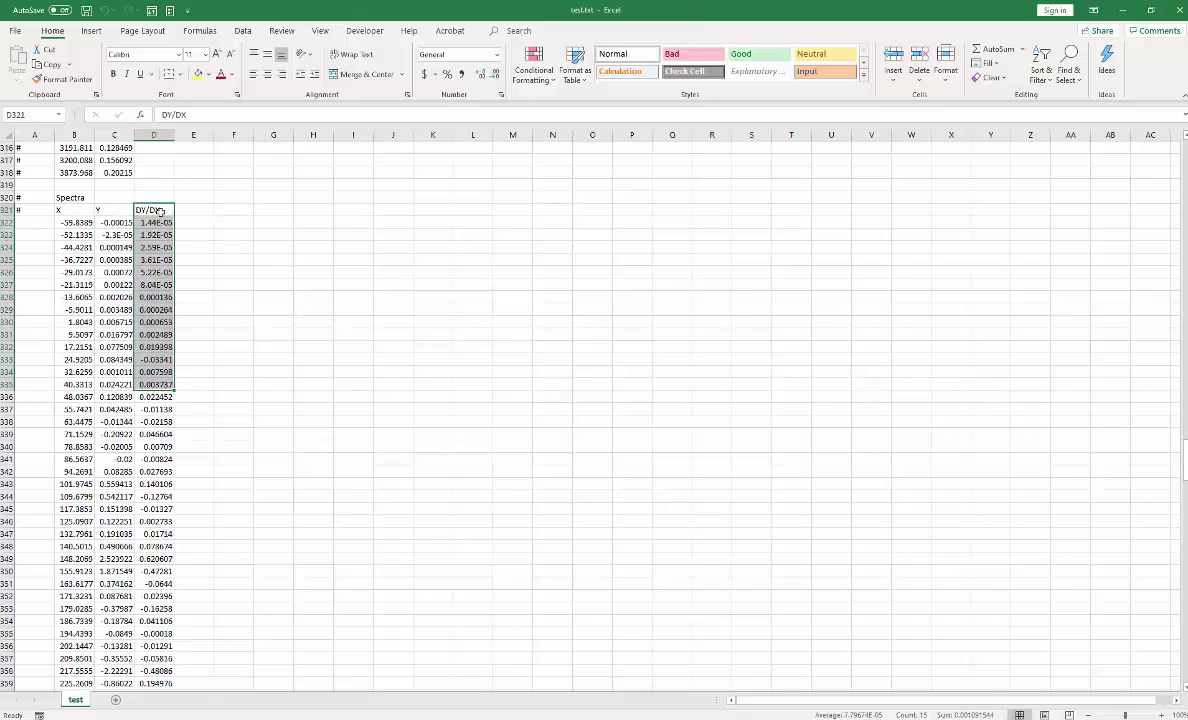
{"action": "left_click", "coordinate": [160, 212]}
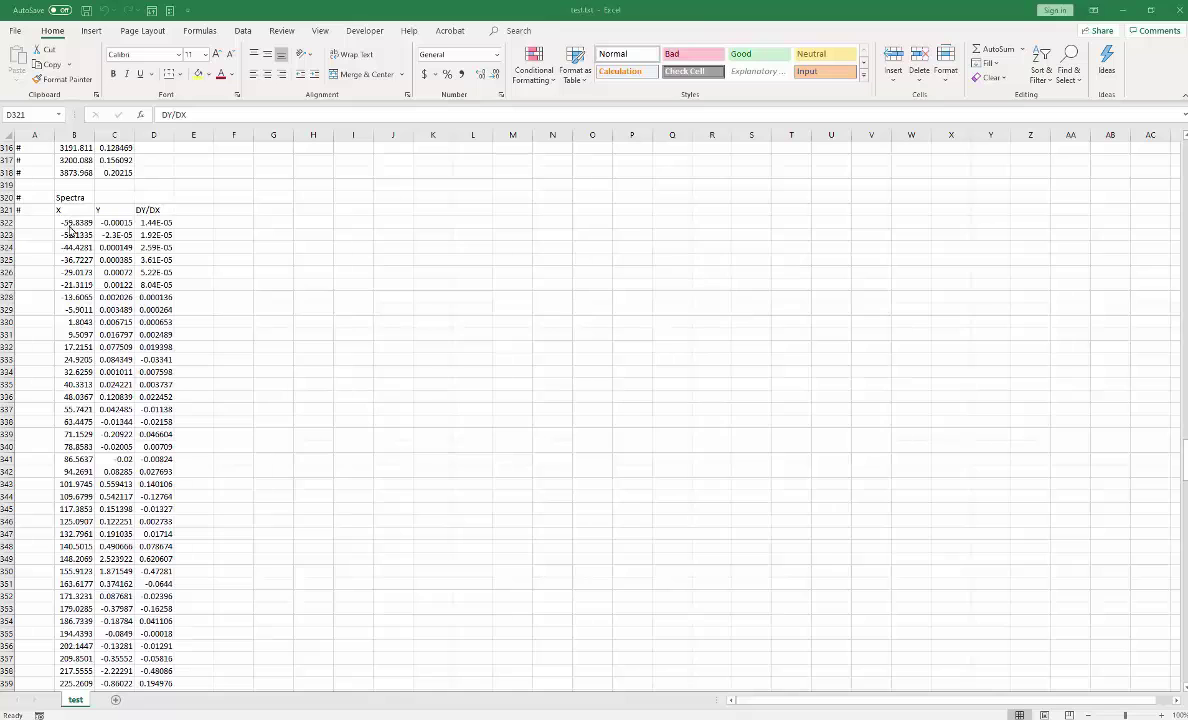
- Plot the Spectra table's X and Y data in B322:C571 as a Scatter with Smooth Lines chart
{"action": "left_click_drag", "start_coordinate": [70, 222], "coordinate": [138, 509]}
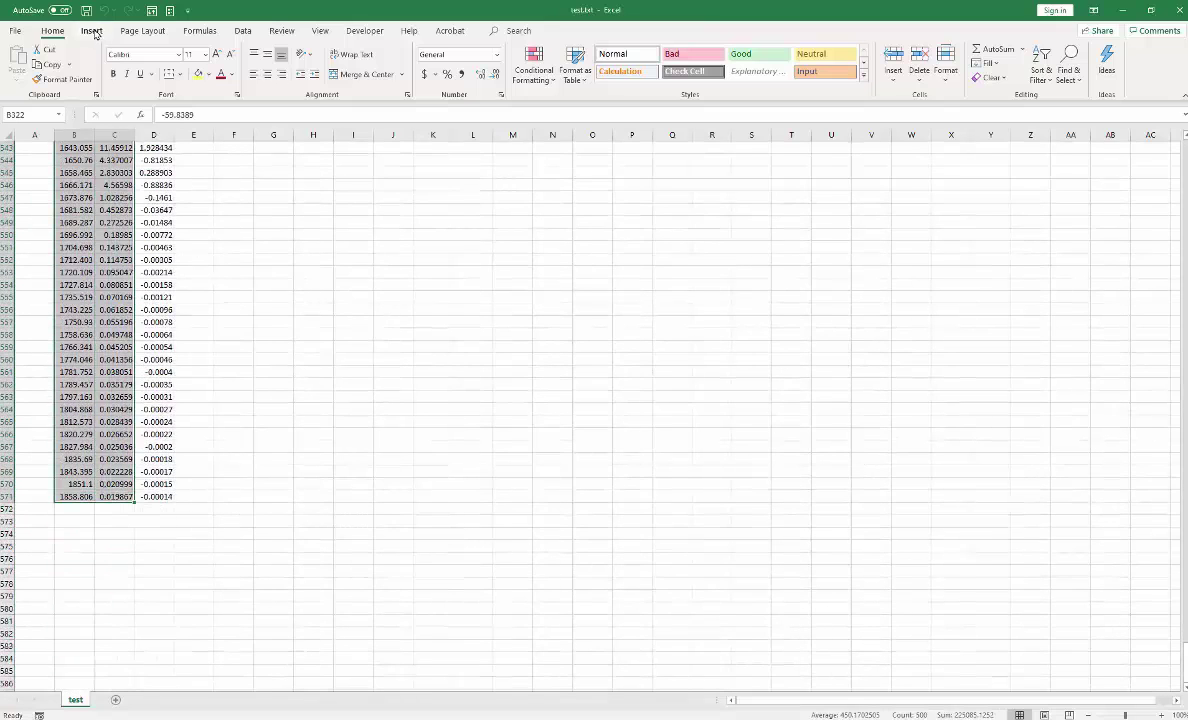
{"action": "left_click", "coordinate": [92, 31]}
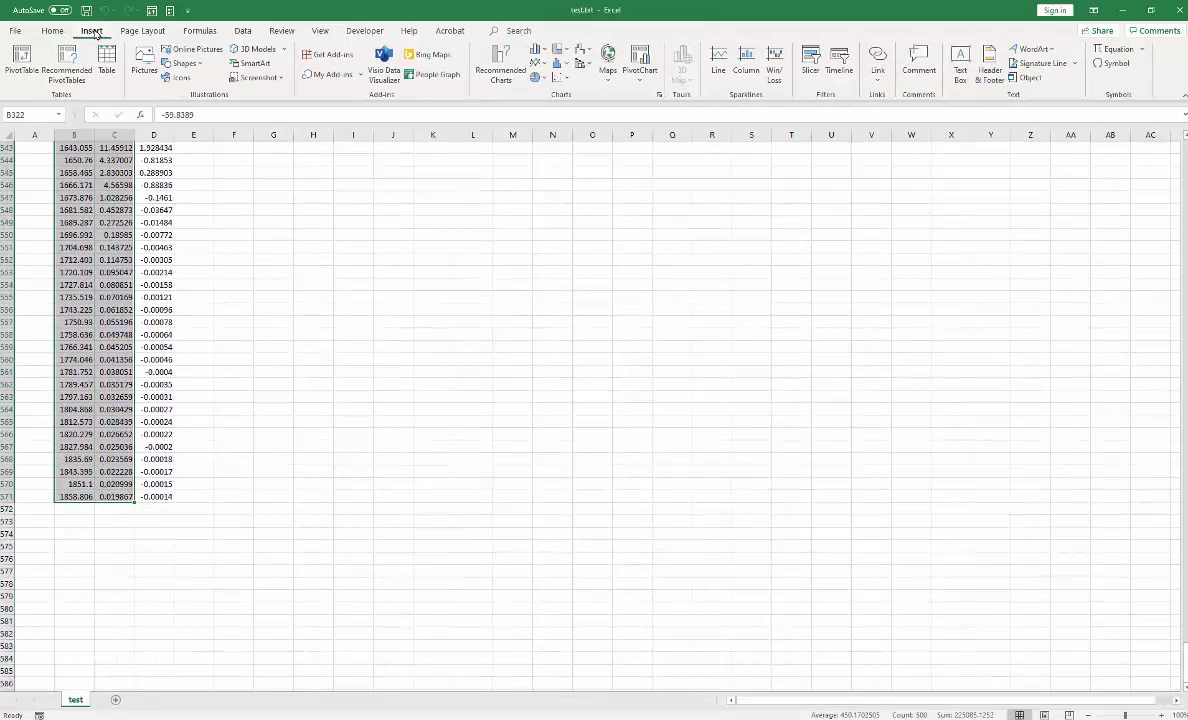
{"action": "left_click", "coordinate": [563, 78]}
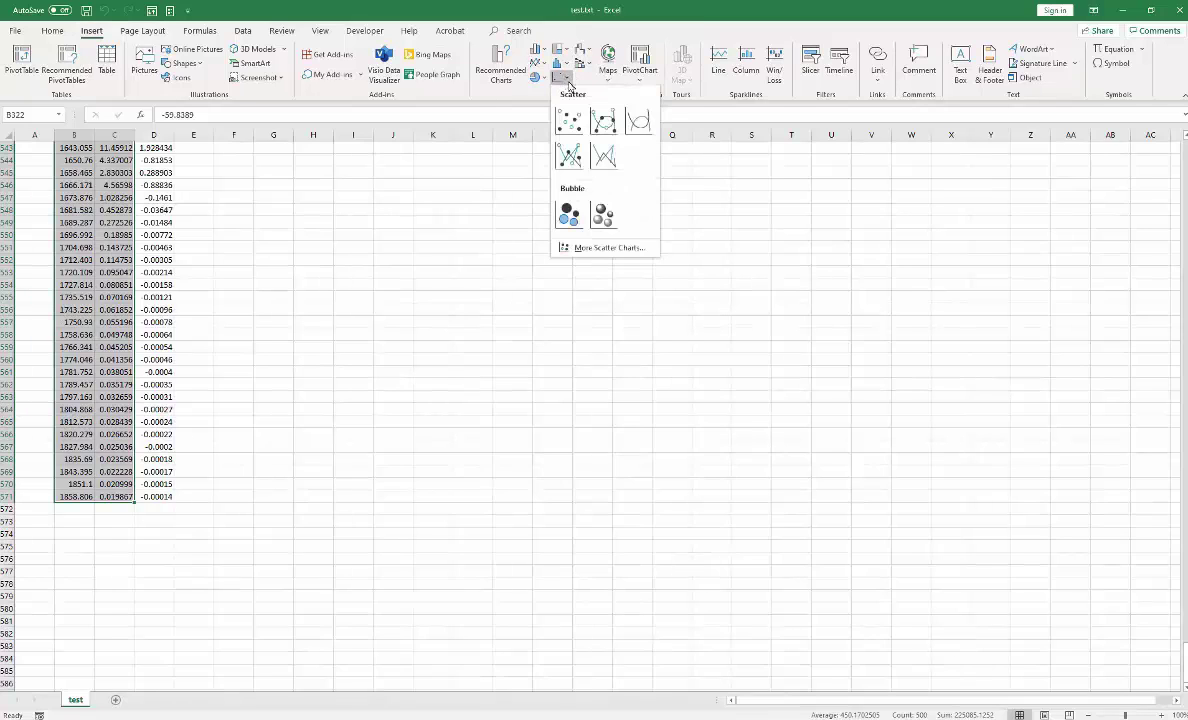
{"action": "left_click", "coordinate": [640, 121]}
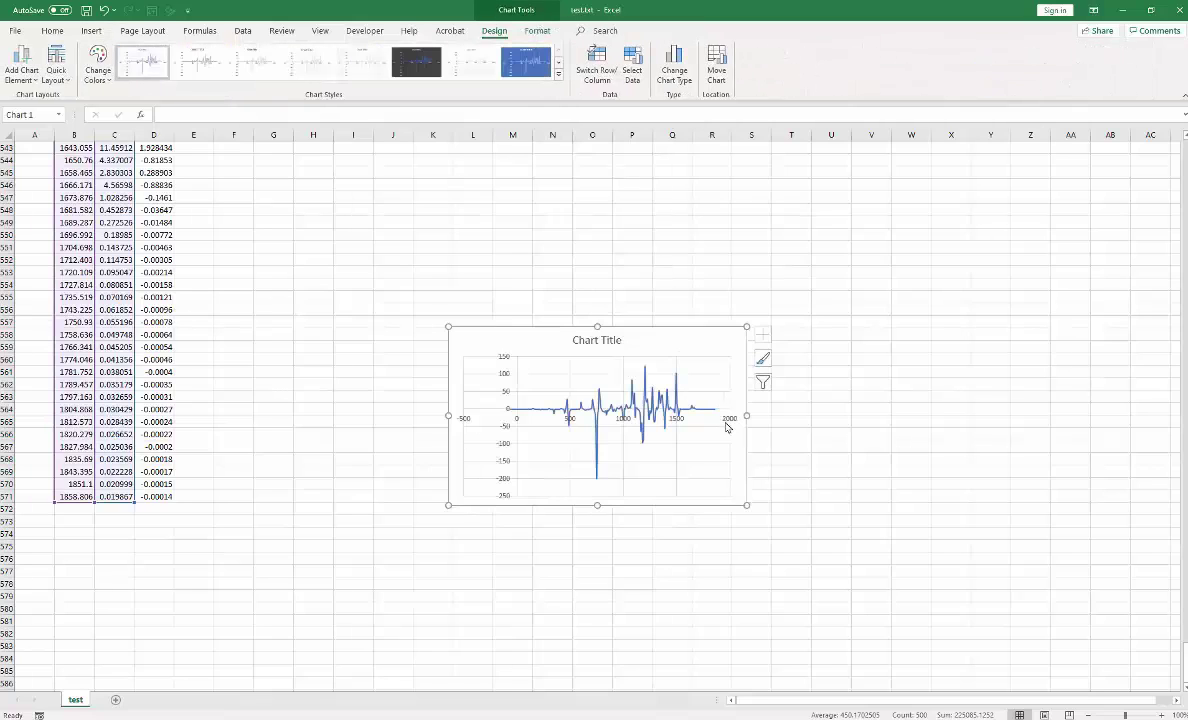
{"action": "left_click", "coordinate": [725, 558]}
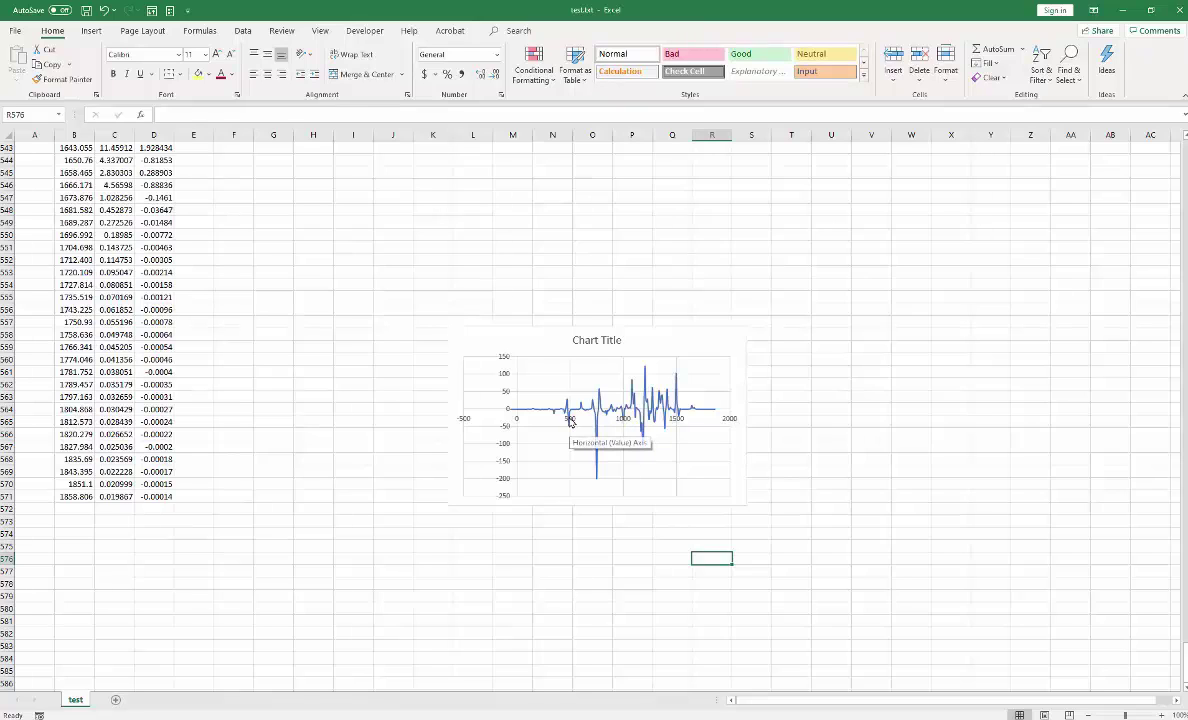
{"action": "mouse_move", "coordinate": [600, 424]}
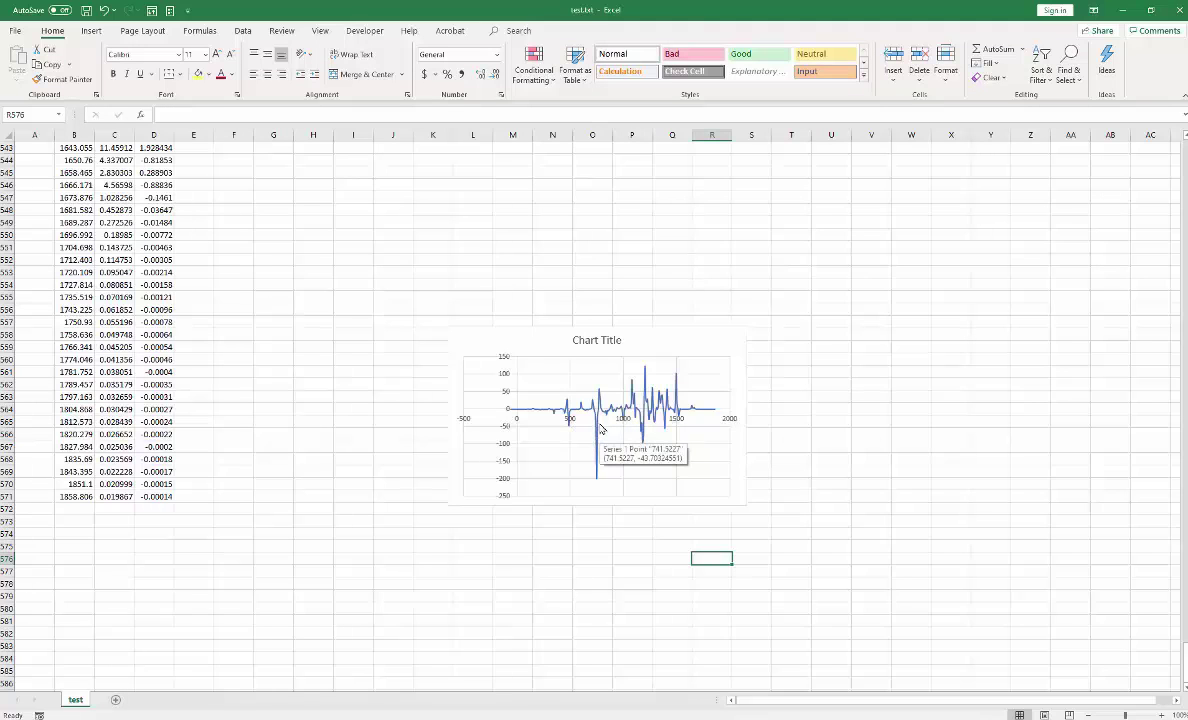